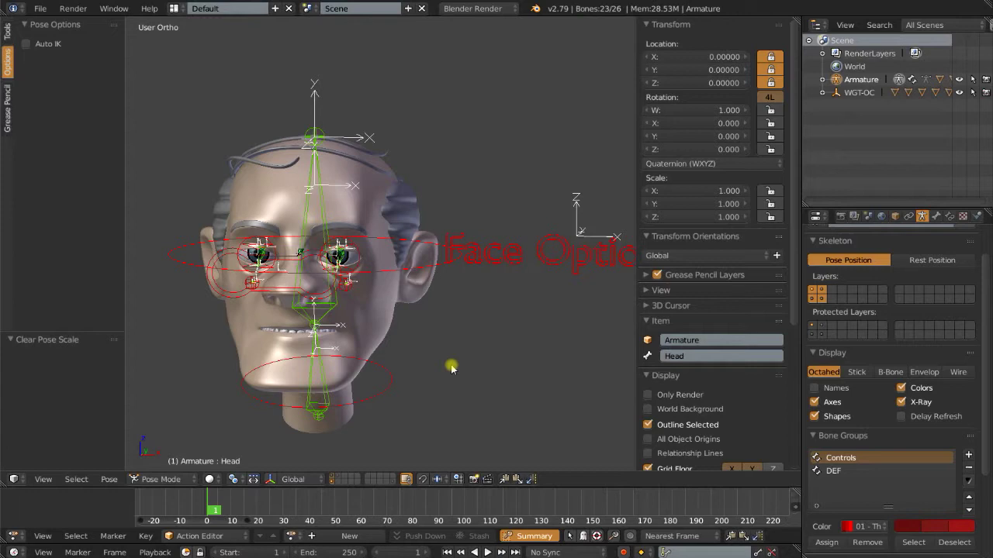
- Deselect all bones of the face rig and pan the view up to the head
{"action": "key", "text": "a"}
{"action": "middle_click_drag", "start_coordinate": [487, 365], "coordinate": [488, 312], "text": "shift"}
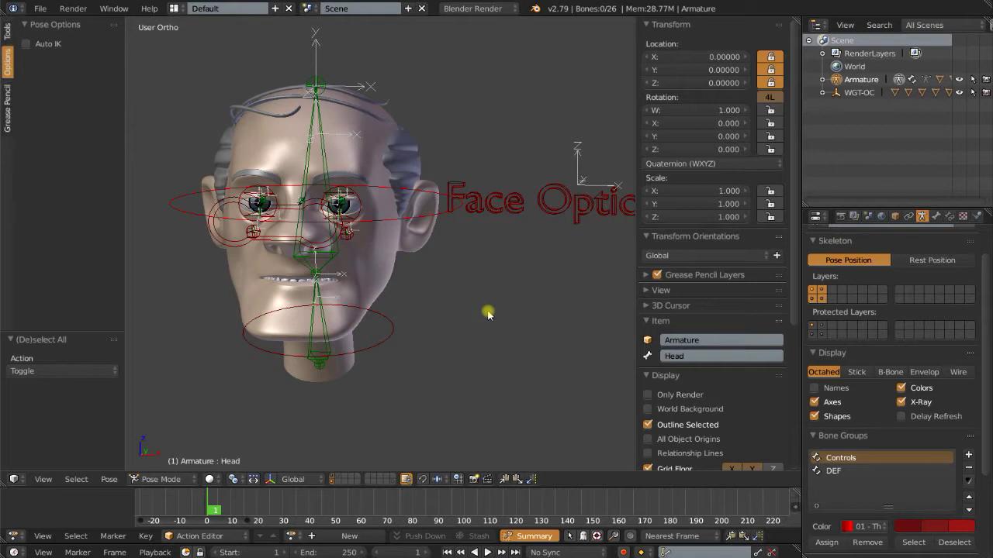
- Trackball-rotate the Head control twice to test the head turn
{"action": "middle_click_drag", "start_coordinate": [471, 301], "coordinate": [463, 303]}
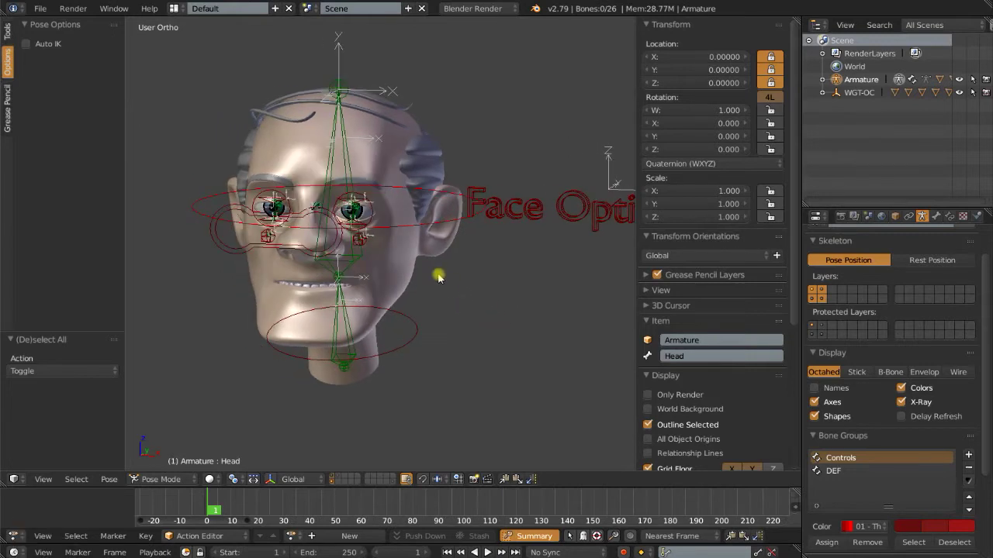
{"action": "scroll", "coordinate": [431, 272], "scroll_direction": "up", "scroll_amount": 2}
{"action": "middle_click_drag", "start_coordinate": [434, 271], "coordinate": [463, 303], "text": "shift"}
{"action": "scroll", "coordinate": [459, 308], "scroll_direction": "down", "scroll_amount": 2}
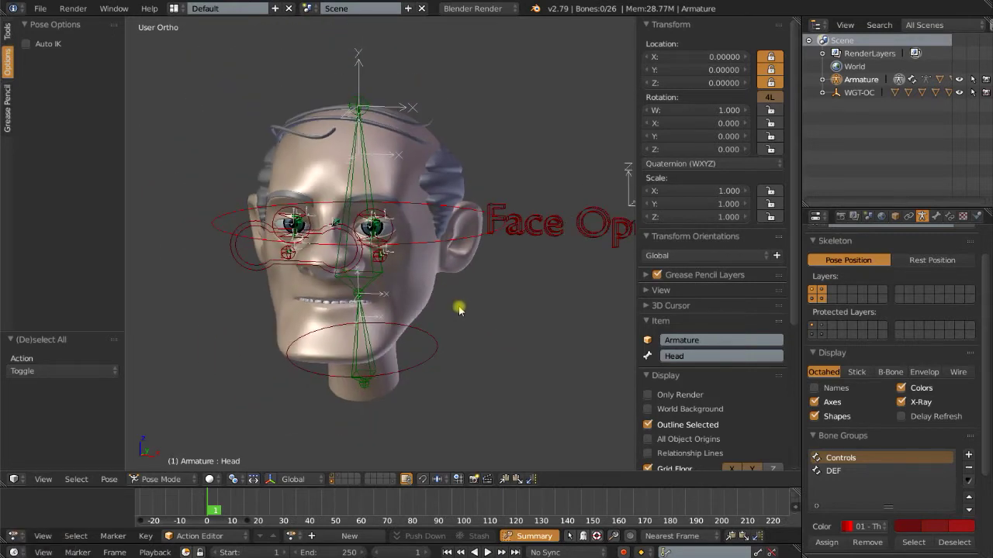
{"action": "scroll", "coordinate": [459, 303], "scroll_direction": "up", "scroll_amount": 2}
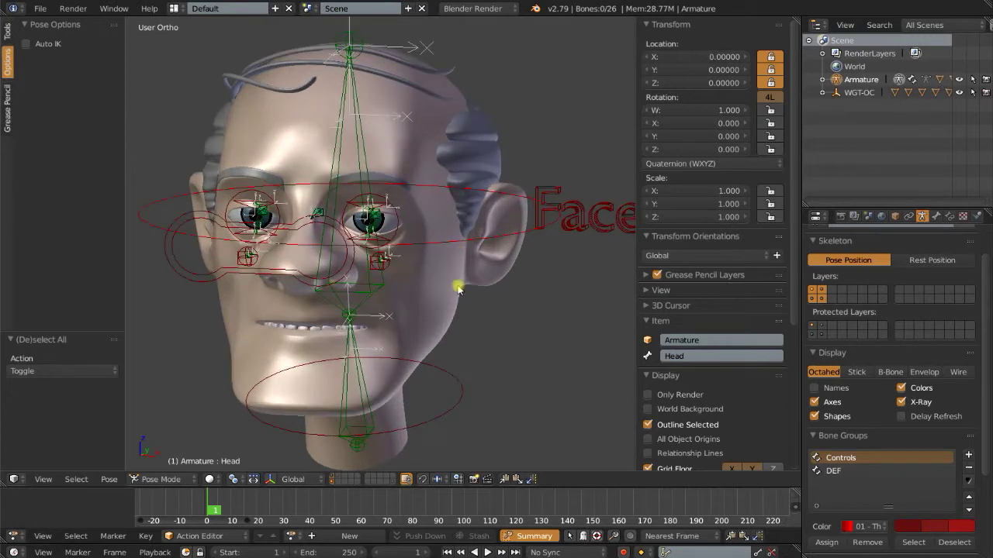
{"action": "right_click", "coordinate": [463, 246]}
{"action": "scroll", "coordinate": [463, 246], "scroll_direction": "down", "scroll_amount": 3}
{"action": "key", "text": "r"}
{"action": "key", "text": "r"}
{"action": "left_click", "coordinate": [201, 215]}
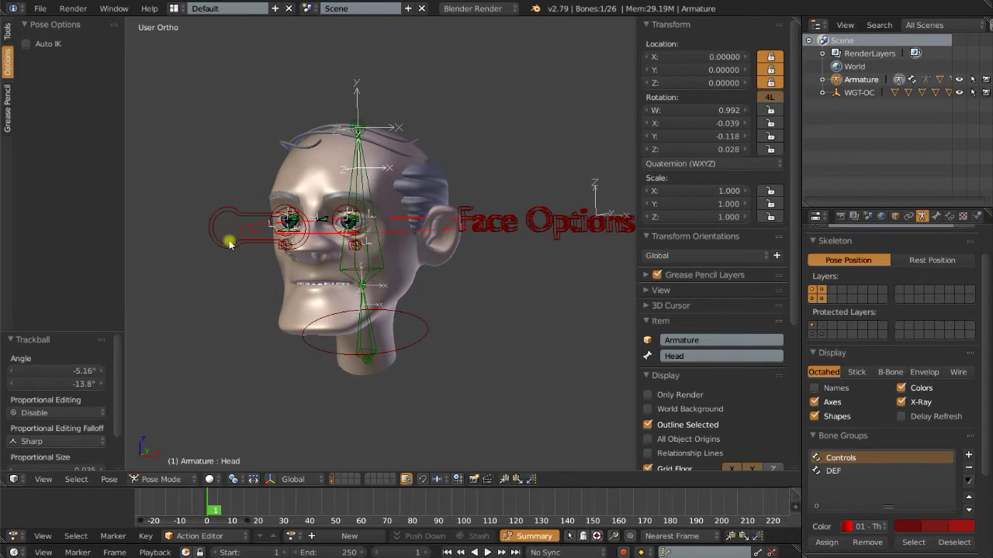
{"action": "key", "text": "r"}
{"action": "key", "text": "r"}
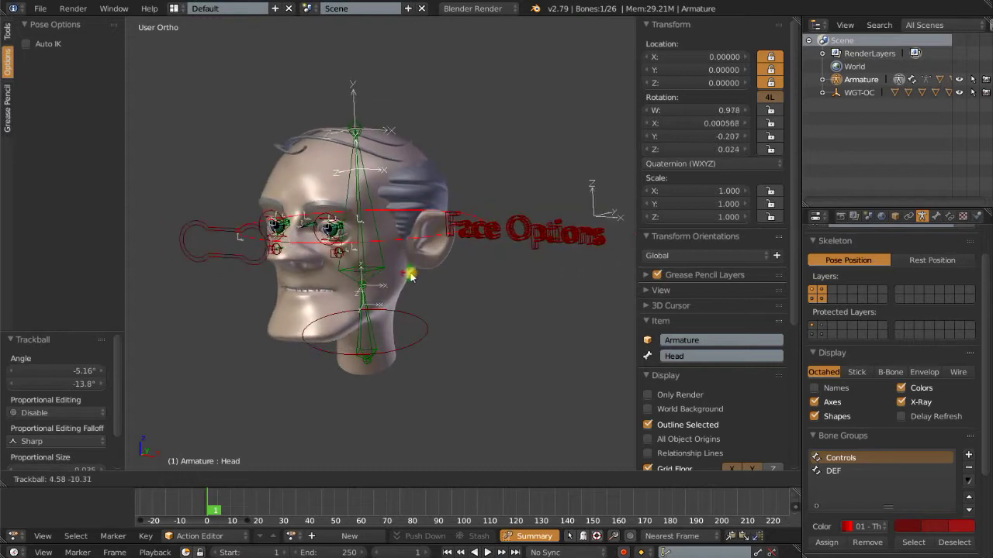
{"action": "left_click", "coordinate": [418, 278]}
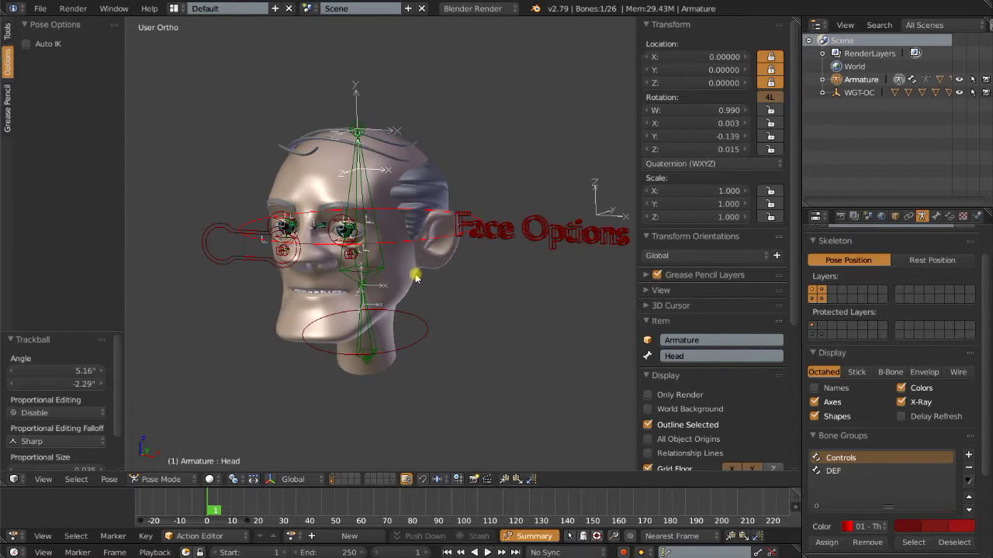
- Move the Eye Target control, turn the head again, then move the Eye Target once more
{"action": "right_click", "coordinate": [253, 264]}
{"action": "key", "text": "g"}
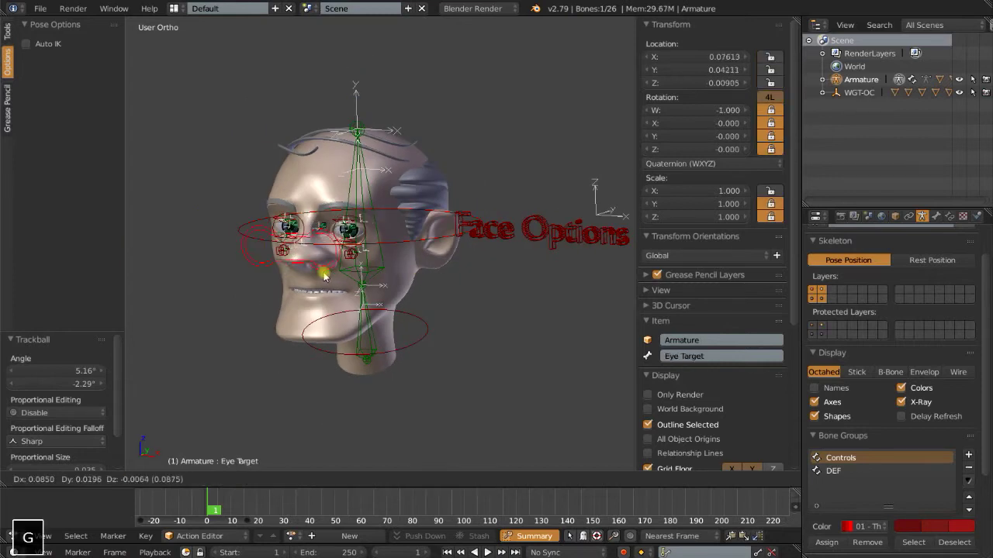
{"action": "left_click", "coordinate": [319, 263]}
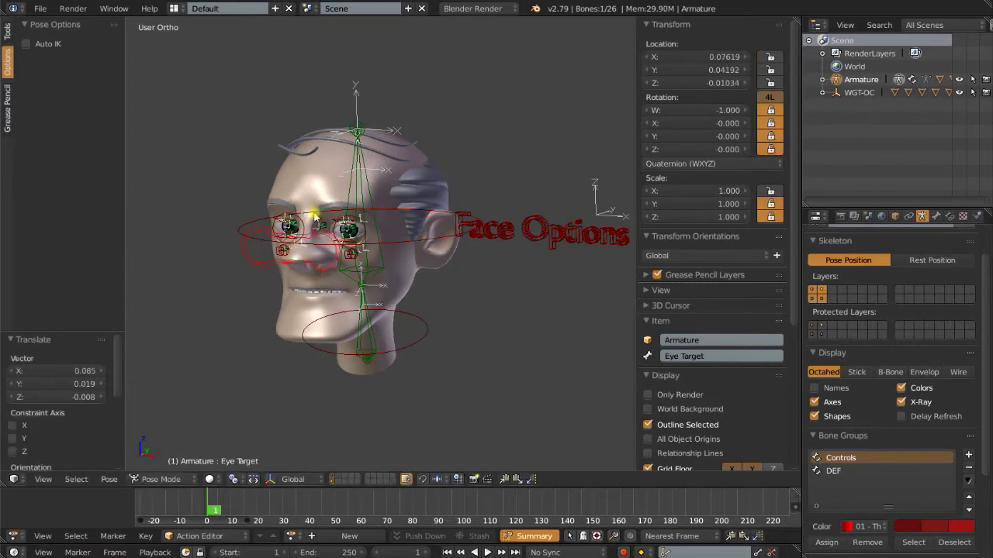
{"action": "scroll", "coordinate": [284, 250], "scroll_direction": "up", "scroll_amount": 2}
{"action": "right_click", "coordinate": [474, 271]}
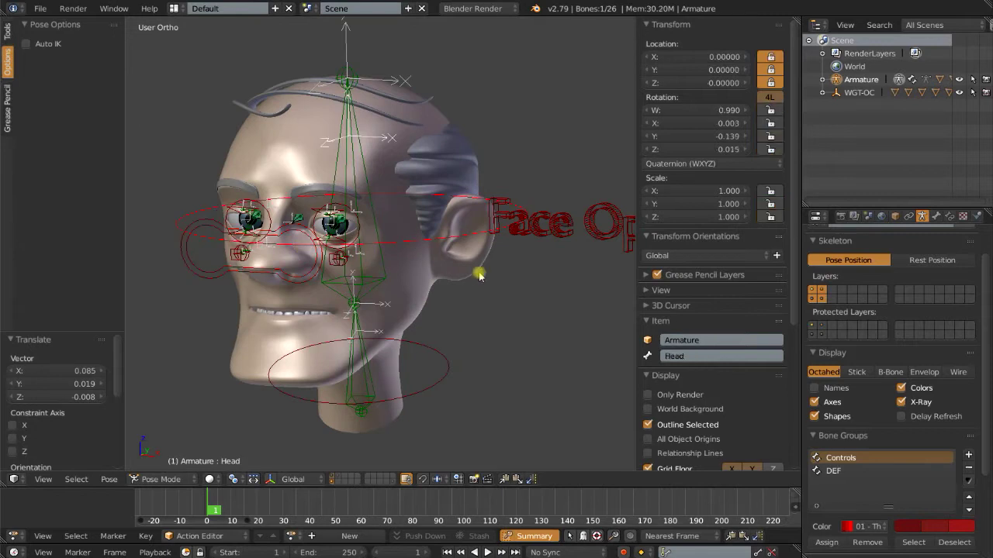
{"action": "key", "text": "r"}
{"action": "key", "text": "r"}
{"action": "left_click", "coordinate": [443, 266]}
{"action": "right_click", "coordinate": [208, 268]}
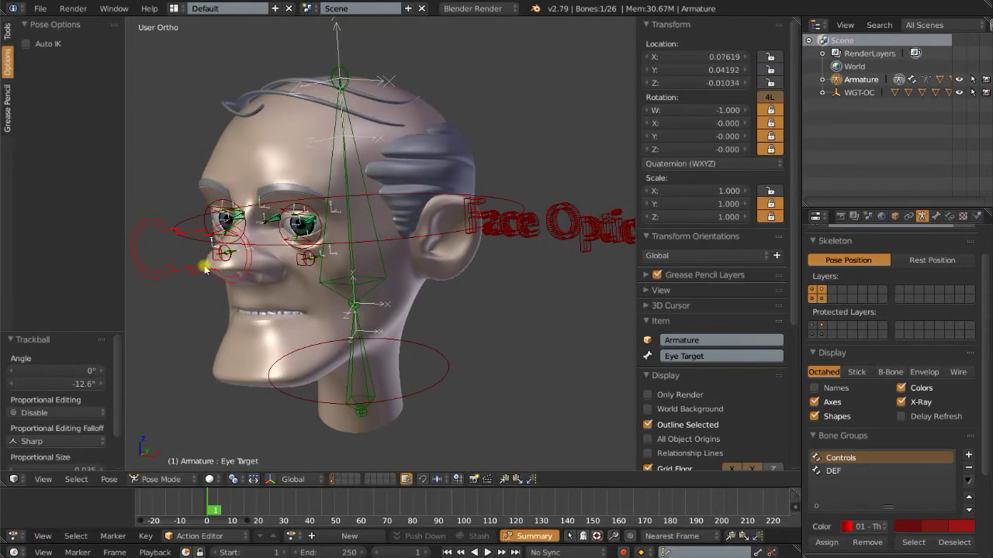
{"action": "key", "text": "g"}
{"action": "left_click", "coordinate": [250, 264]}
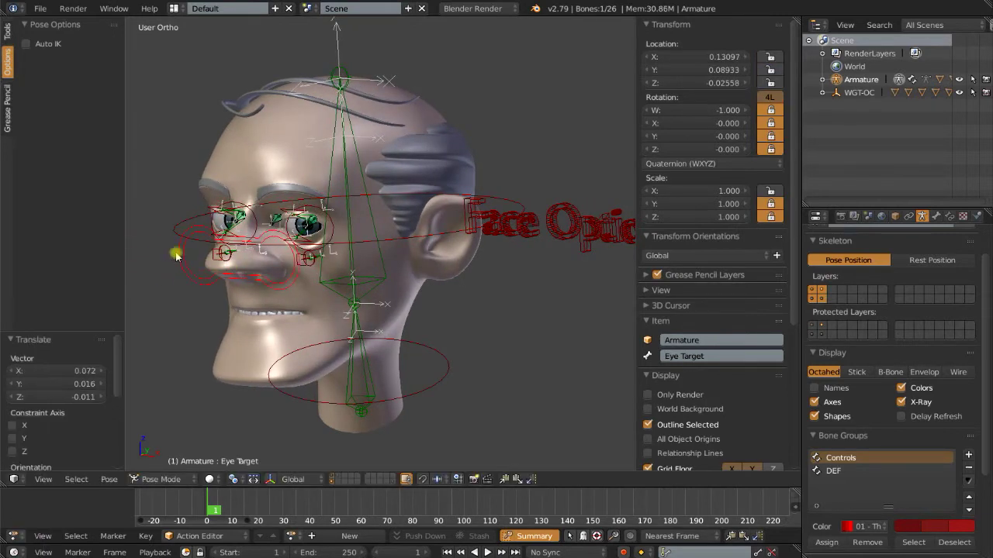
- Select all bones and clear their pose location, rotation and scale back to rest
{"action": "scroll", "coordinate": [299, 293], "scroll_direction": "down", "scroll_amount": 4}
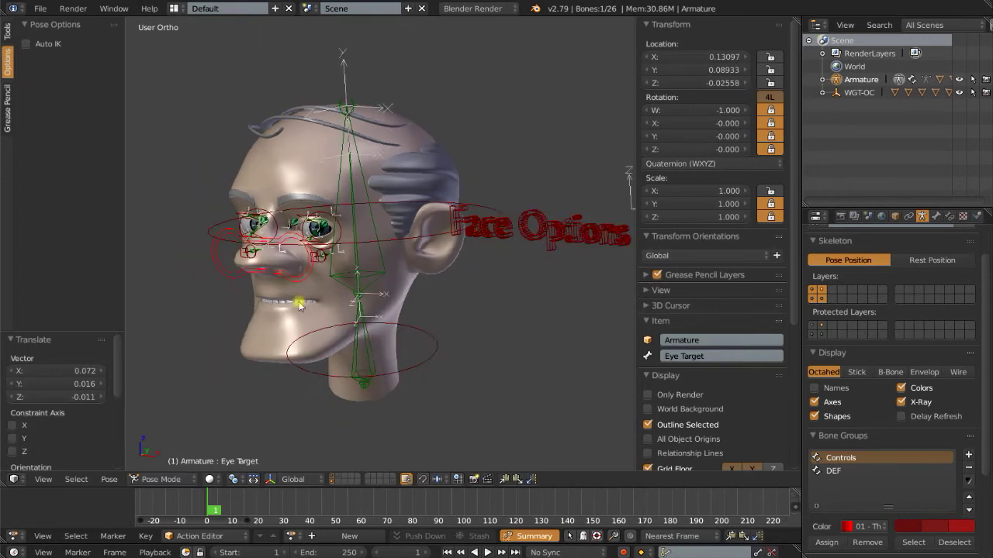
{"action": "key", "text": "a"}
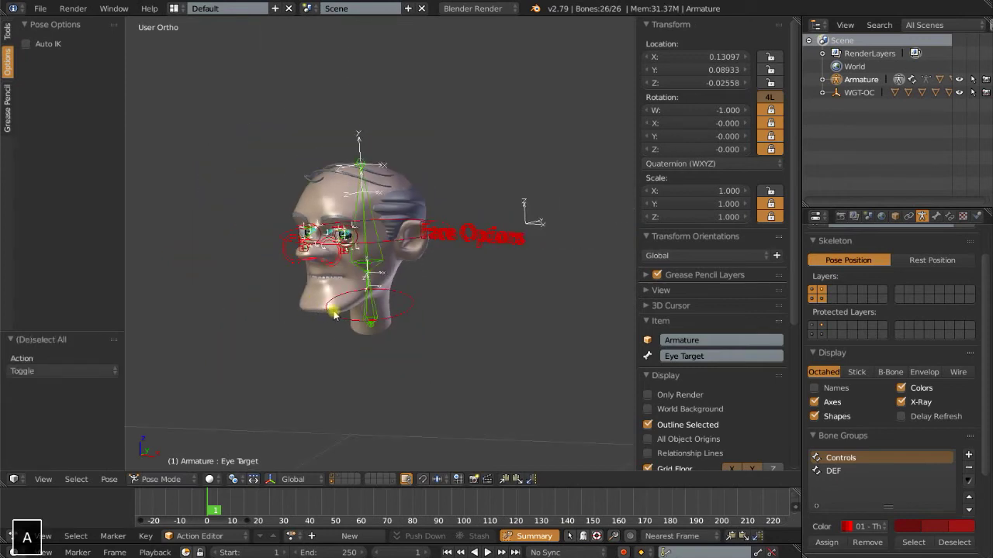
{"action": "key", "text": "alt+g"}
{"action": "key", "text": "alt+r"}
{"action": "key", "text": "alt+s"}
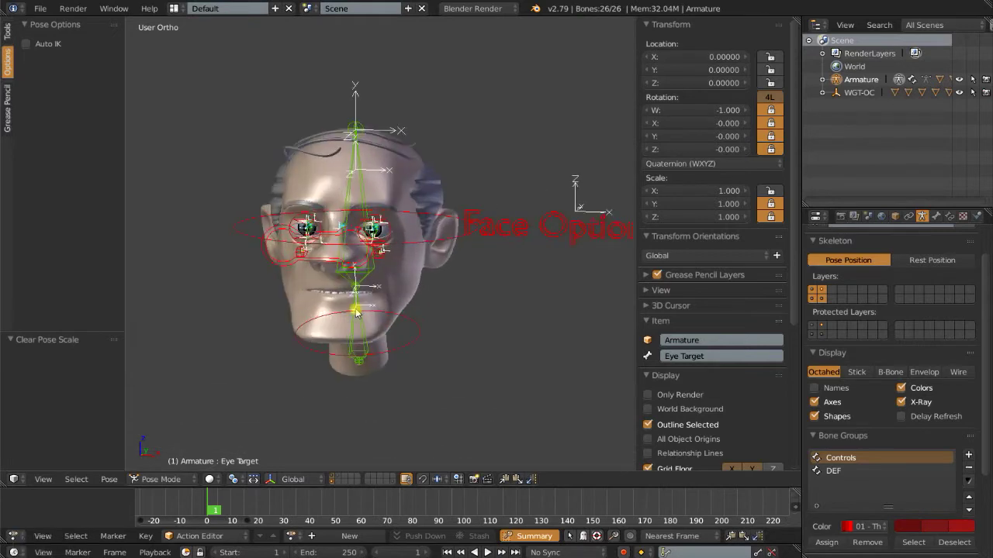
{"action": "middle_click_drag", "start_coordinate": [373, 302], "coordinate": [401, 295], "text": "shift"}
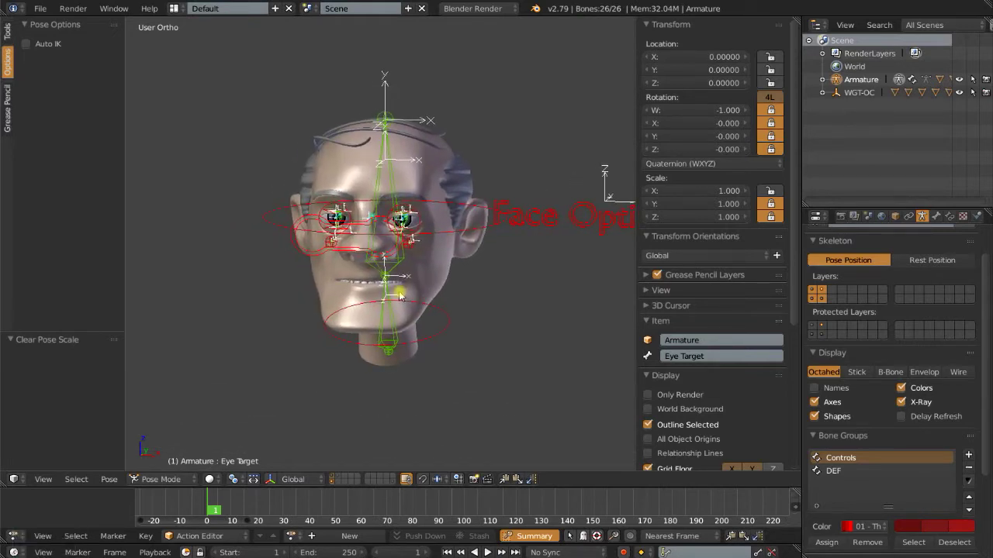
- From the front view, select the DEF.Head bone and enter Edit Mode
{"action": "key", "text": "KP_1"}
{"action": "middle_click_drag", "start_coordinate": [410, 290], "coordinate": [401, 297], "text": "shift"}
{"action": "scroll", "coordinate": [402, 296], "scroll_direction": "up", "scroll_amount": 5}
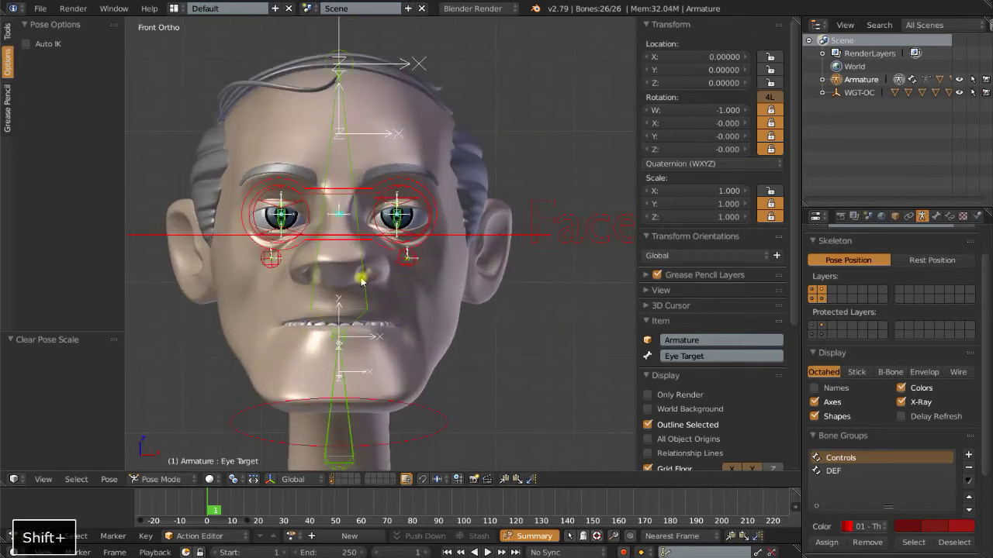
{"action": "right_click", "coordinate": [365, 285]}
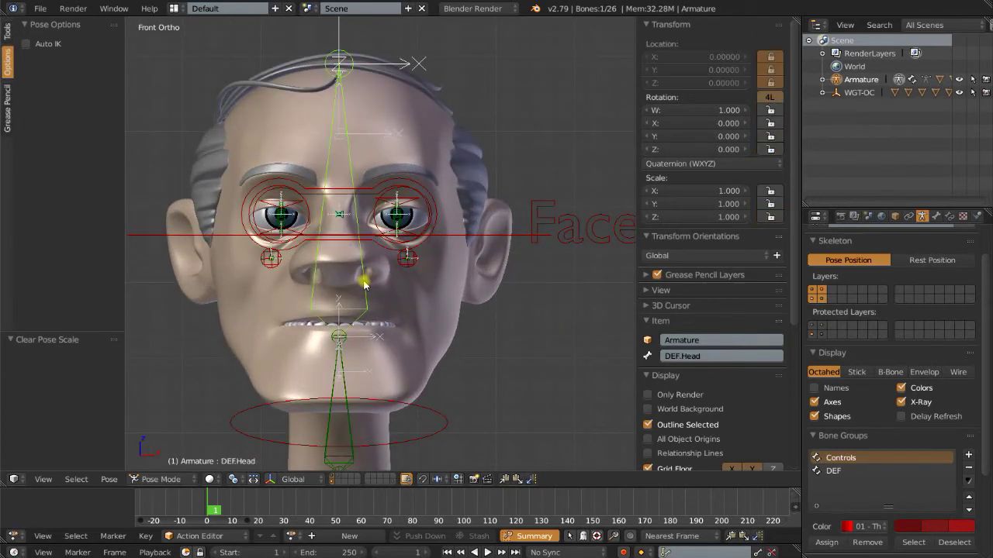
{"action": "scroll", "coordinate": [364, 285], "scroll_direction": "down", "scroll_amount": 2}
{"action": "key", "text": "Tab"}
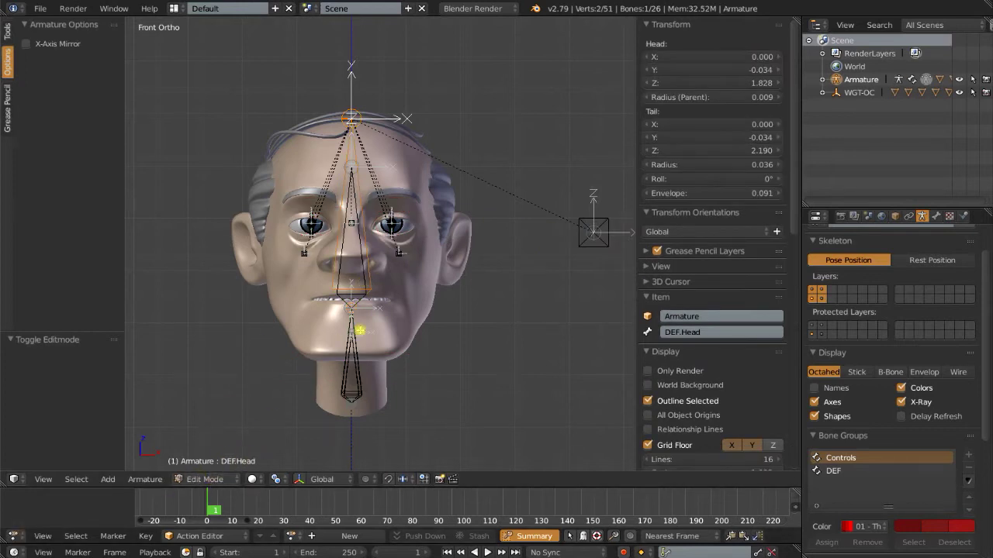
- Duplicate DEF.Head in place, scale the copy to 0.413, and name it MCH.eye.Prnt
{"action": "scroll", "coordinate": [359, 341], "scroll_direction": "up", "scroll_amount": 3}
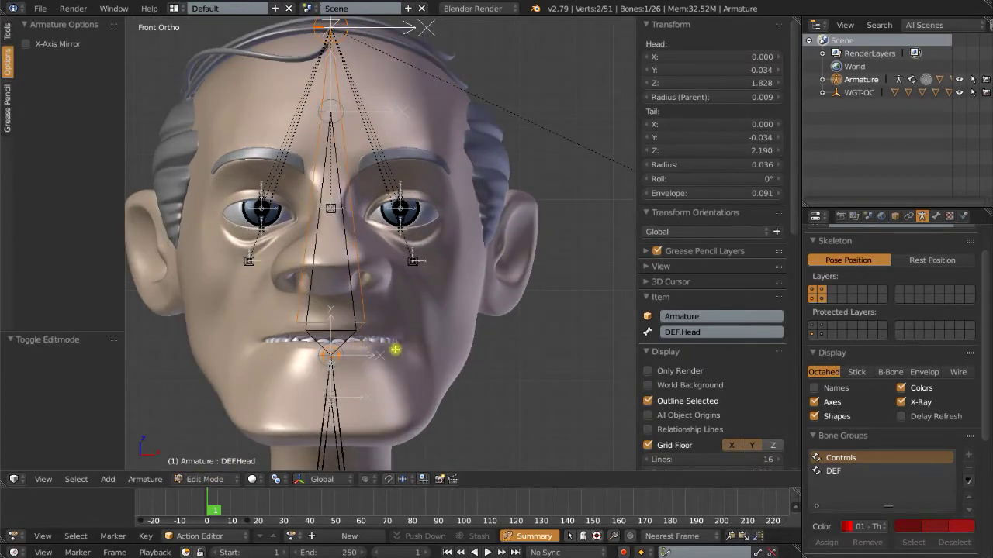
{"action": "key", "text": "shift+d"}
{"action": "right_click", "coordinate": [394, 342]}
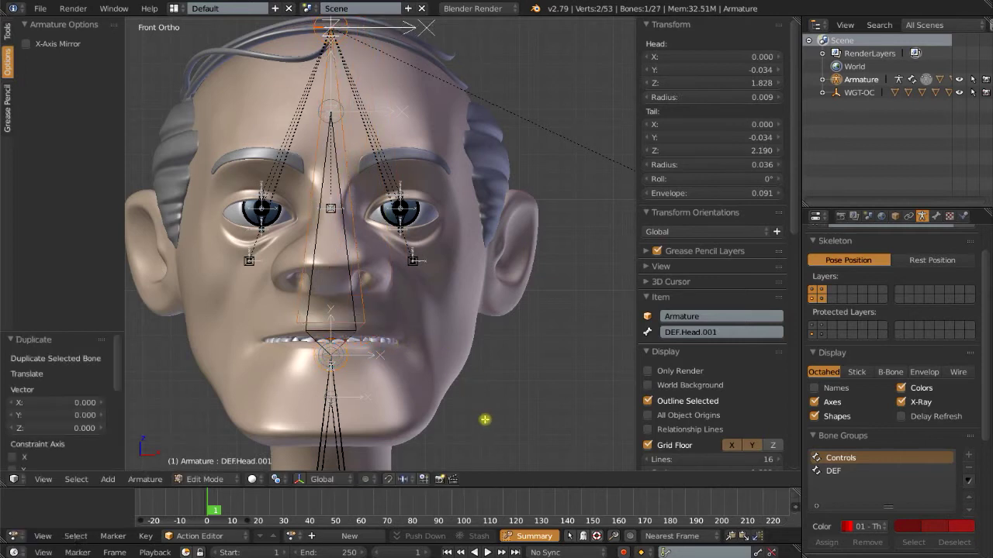
{"action": "key", "text": "s"}
{"action": "left_click", "coordinate": [407, 359]}
{"action": "scroll", "coordinate": [396, 326], "scroll_direction": "down", "scroll_amount": 3}
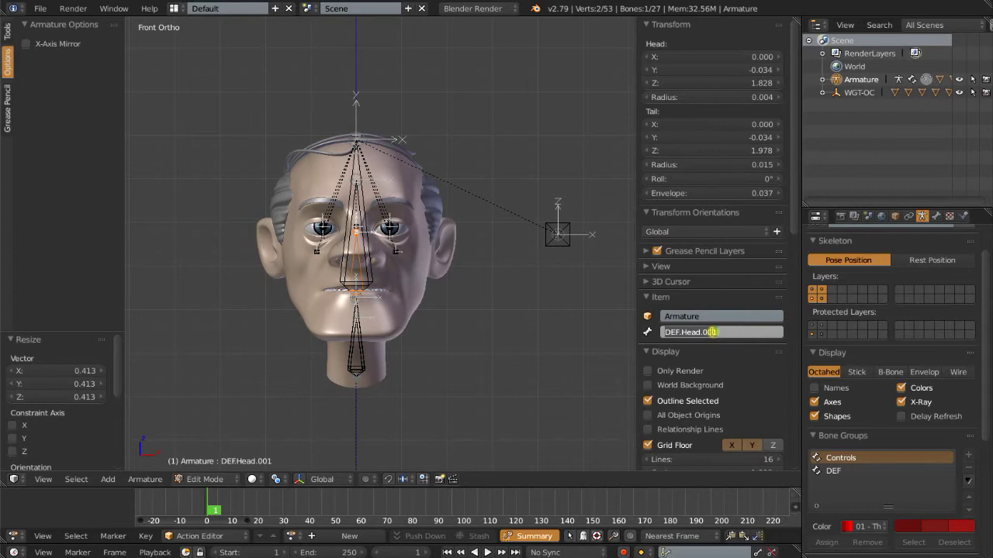
{"action": "left_click", "coordinate": [712, 332]}
{"action": "type", "text": "MCH."}
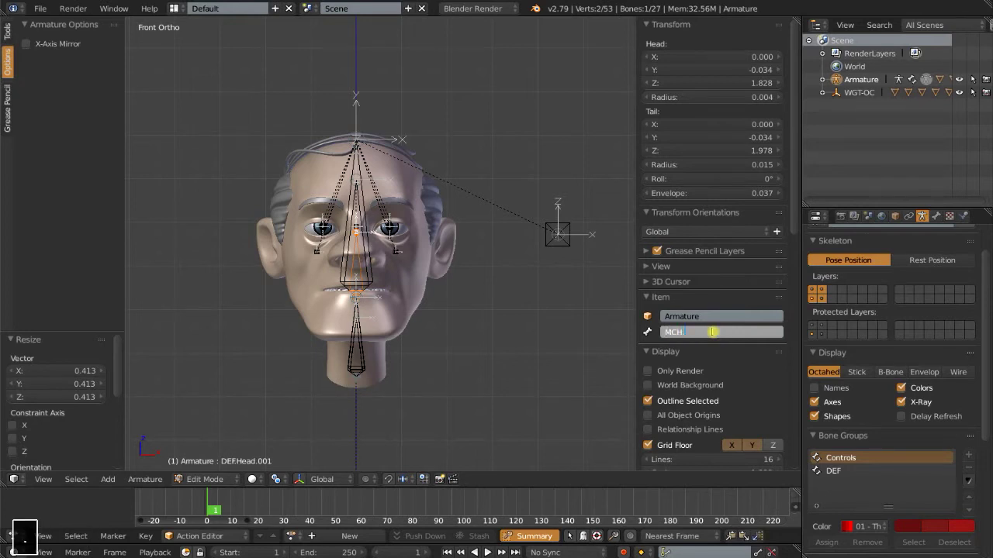
{"action": "type", "text": "eye.P"}
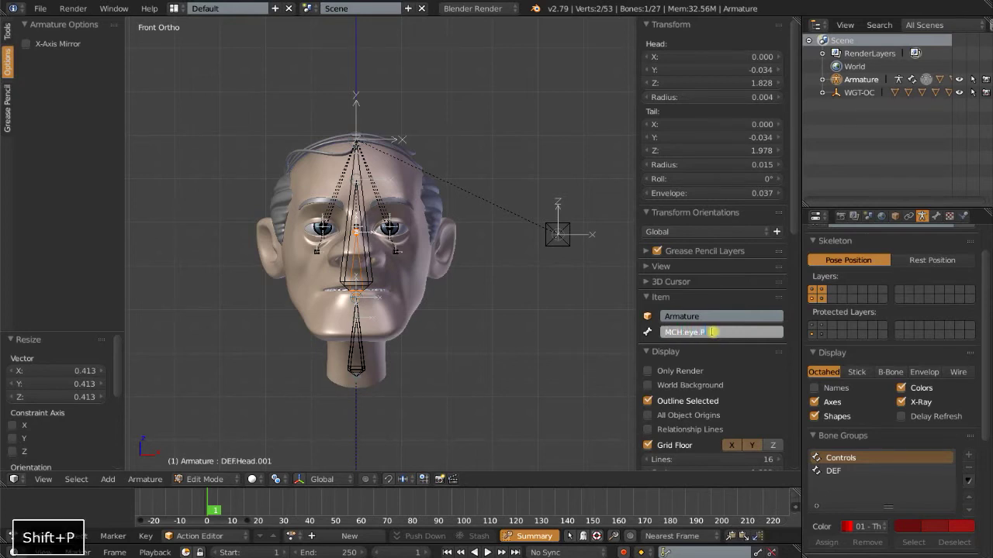
{"action": "type", "text": "in"}
{"action": "key", "text": "Return"}
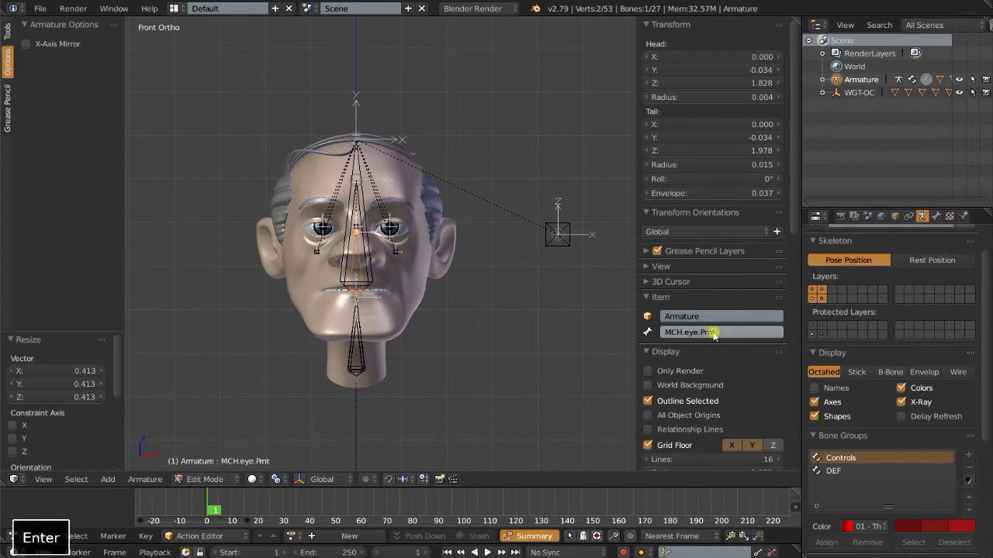
- Parent the new MCH.eye.Prnt bone to the Root bone with Keep Offset
{"action": "scroll", "coordinate": [380, 271], "scroll_direction": "down", "scroll_amount": 5}
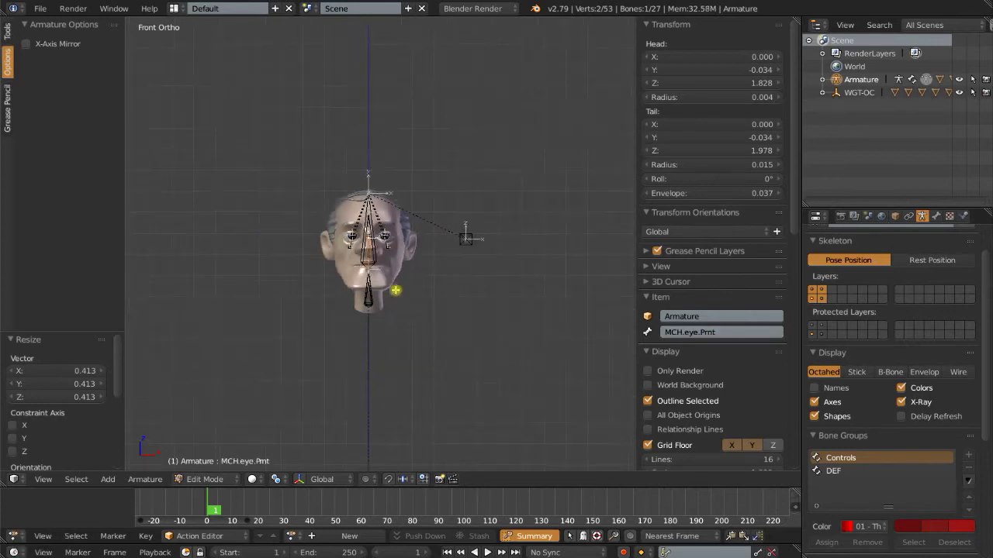
{"action": "middle_click_drag", "start_coordinate": [398, 288], "coordinate": [412, 395]}
{"action": "right_click", "coordinate": [396, 447], "text": "shift"}
{"action": "key", "text": "ctrl+p"}
{"action": "left_click", "coordinate": [398, 446]}
{"action": "scroll", "coordinate": [402, 330], "scroll_direction": "up", "scroll_amount": 8}
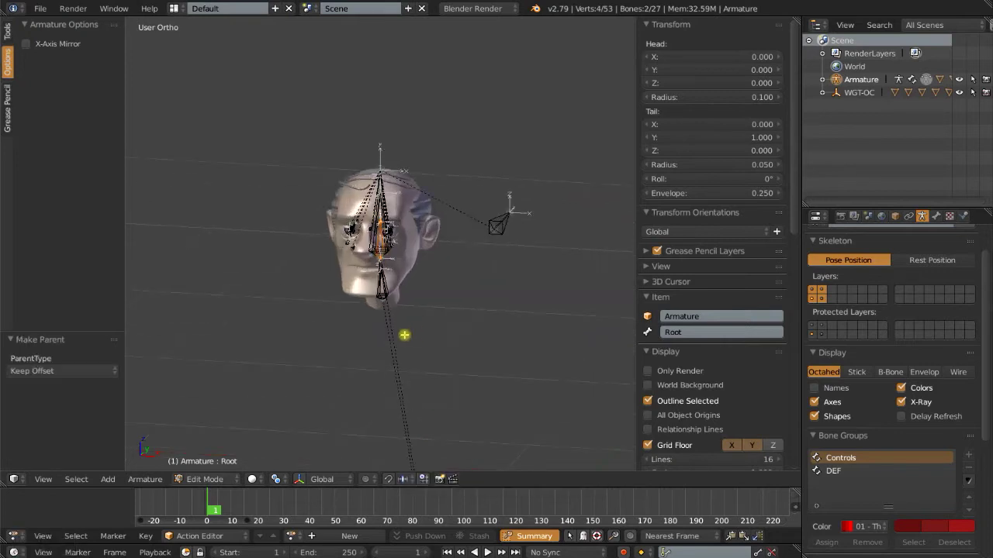
- Parent the Eye Target bone to MCH.eye.Prnt with Keep Offset
{"action": "middle_click_drag", "start_coordinate": [394, 299], "coordinate": [303, 296]}
{"action": "right_click", "coordinate": [181, 222]}
{"action": "scroll", "coordinate": [206, 230], "scroll_direction": "down", "scroll_amount": 3}
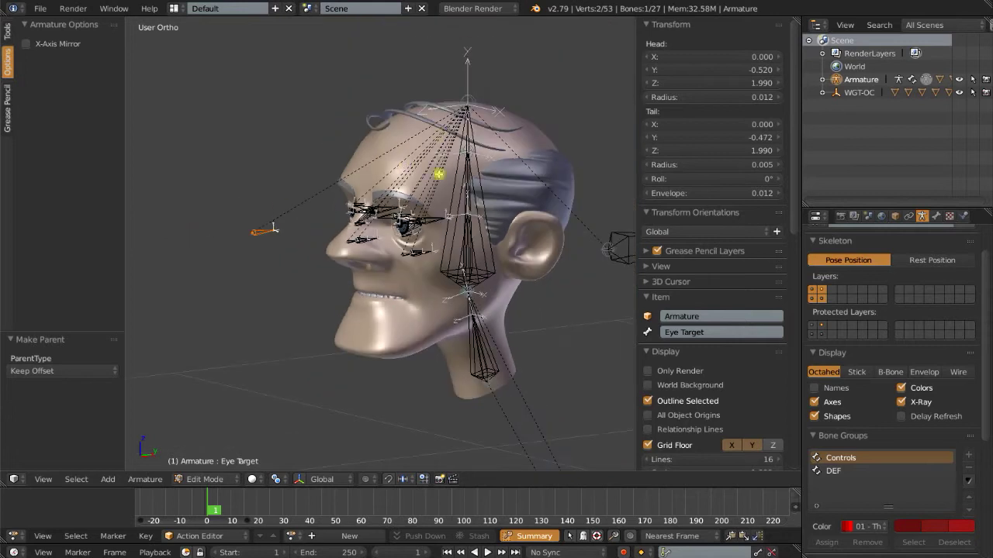
{"action": "scroll", "coordinate": [471, 279], "scroll_direction": "up", "scroll_amount": 3}
{"action": "right_click", "coordinate": [516, 272], "text": "shift"}
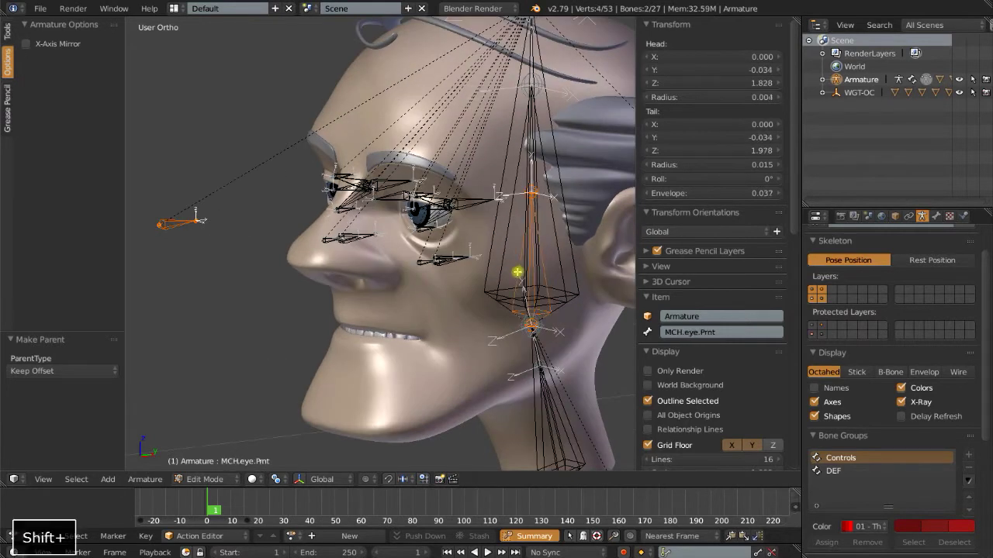
{"action": "key", "text": "ctrl+p"}
{"action": "left_click", "coordinate": [508, 272]}
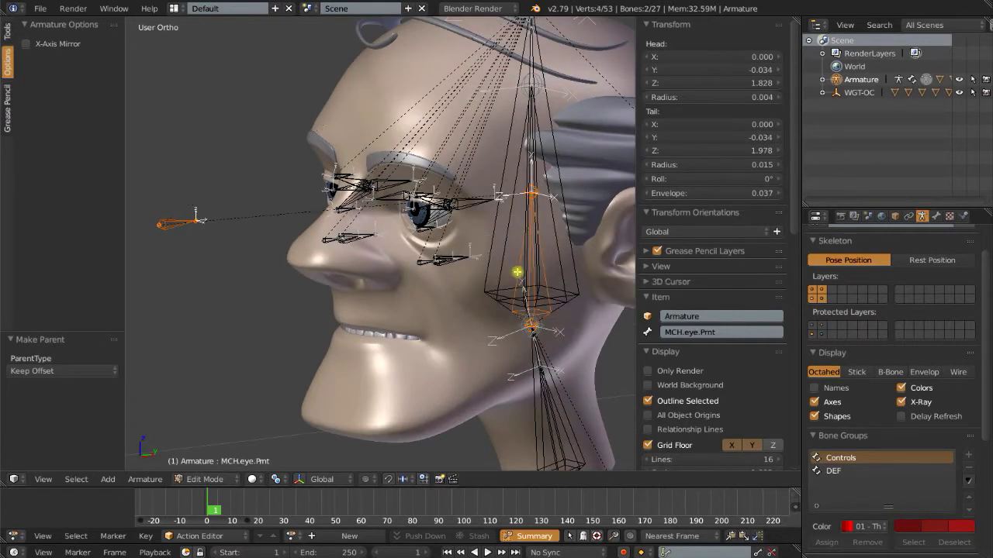
- Switch back to Pose Mode and select the MCH.eye.Prnt bone
{"action": "scroll", "coordinate": [344, 302], "scroll_direction": "down", "scroll_amount": 5}
{"action": "middle_click_drag", "start_coordinate": [343, 302], "coordinate": [399, 303]}
{"action": "key", "text": "Tab"}
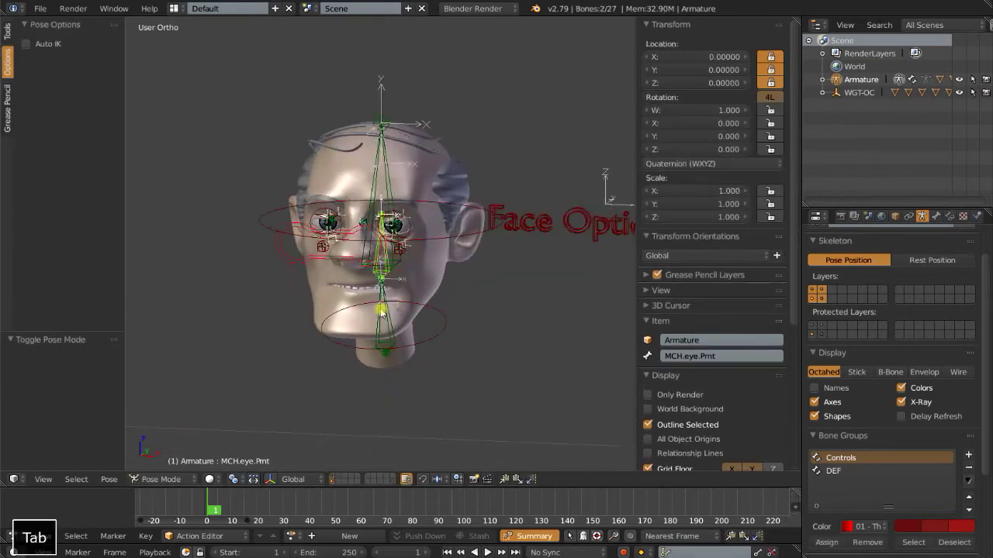
{"action": "scroll", "coordinate": [361, 248], "scroll_direction": "up", "scroll_amount": 6}
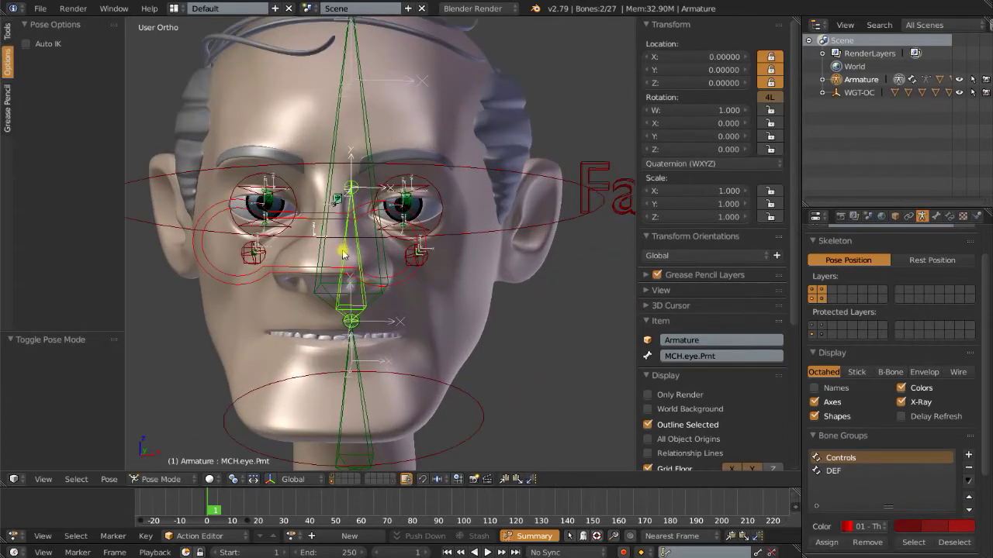
{"action": "right_click", "coordinate": [343, 254]}
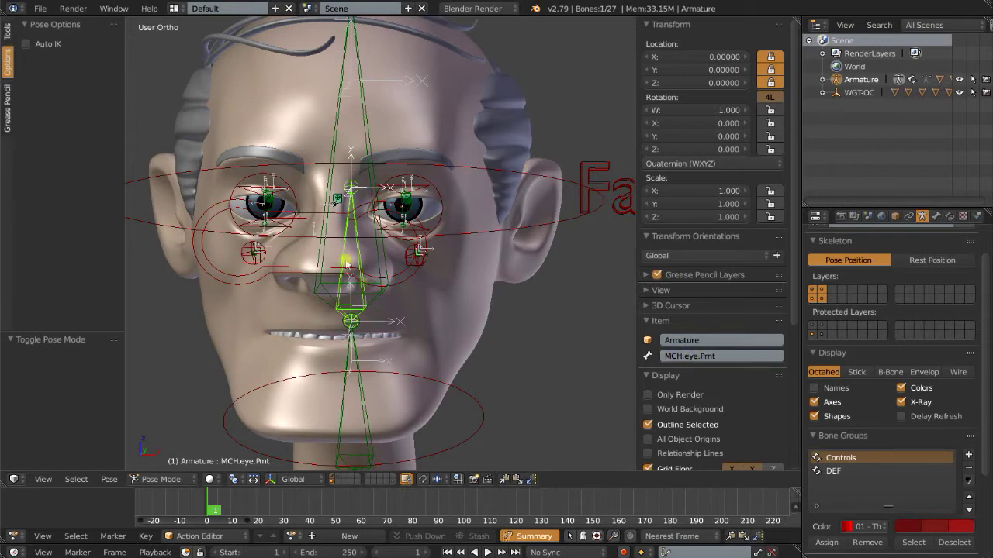
{"action": "right_click", "coordinate": [326, 263]}
{"action": "scroll", "coordinate": [351, 254], "scroll_direction": "down", "scroll_amount": 3}
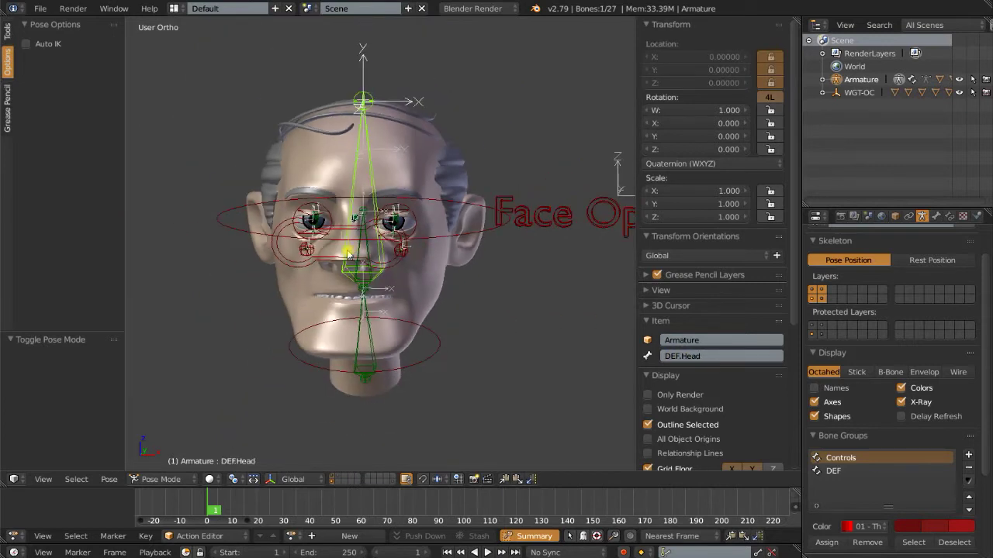
{"action": "right_click", "coordinate": [365, 252]}
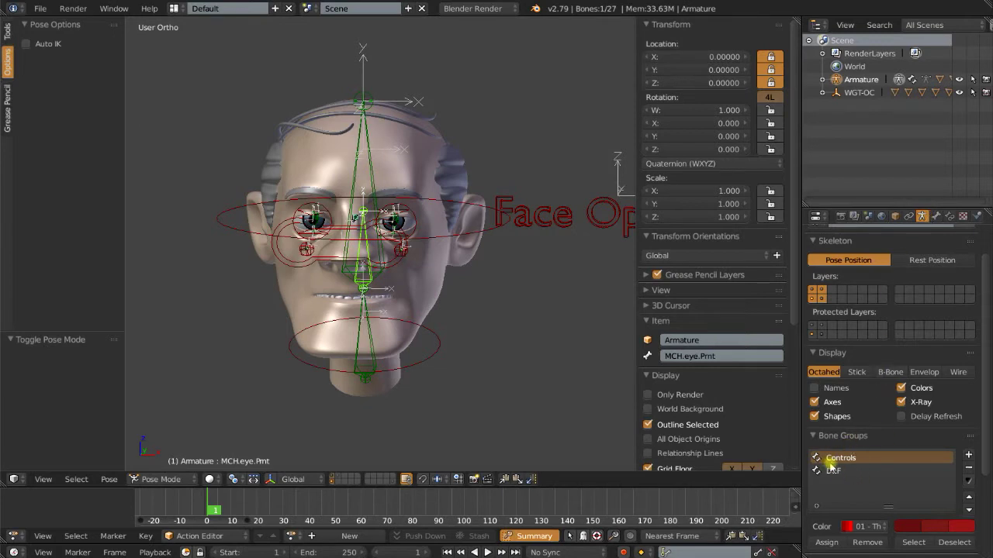
- Remove MCH.eye.Prnt from the Controls bone group and delete its Copy Transforms constraint
{"action": "scroll", "coordinate": [853, 467], "scroll_direction": "down", "scroll_amount": 2}
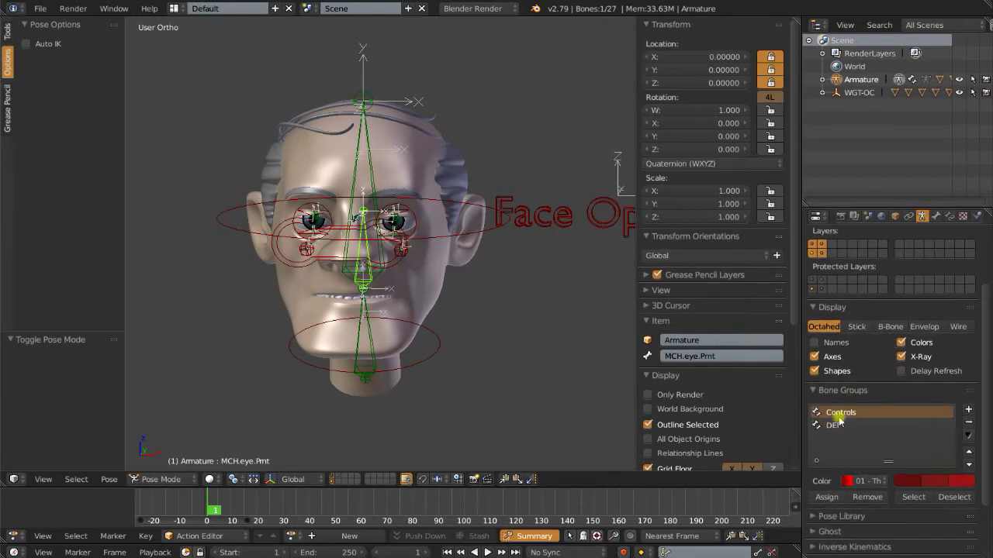
{"action": "left_click", "coordinate": [869, 498]}
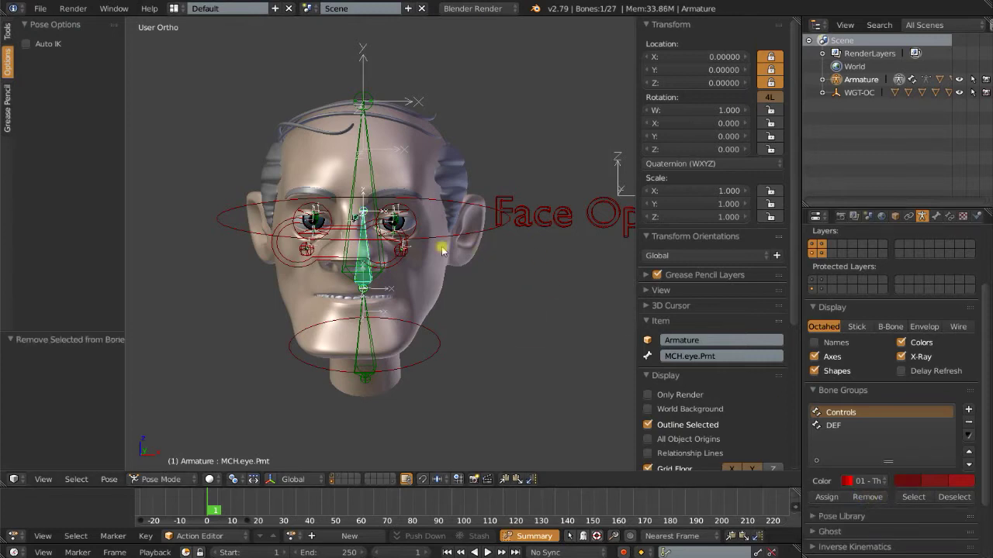
{"action": "left_click", "coordinate": [948, 217]}
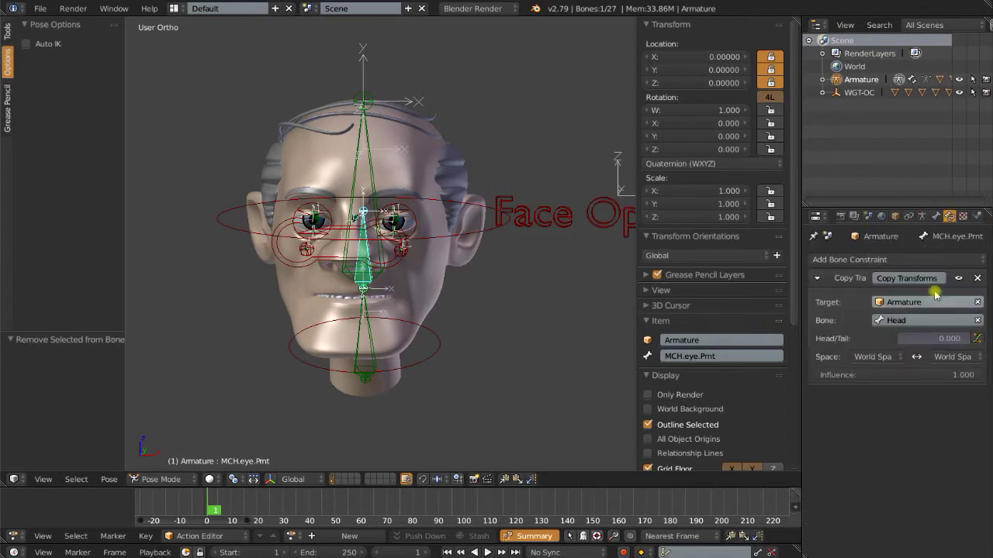
{"action": "left_click", "coordinate": [977, 278]}
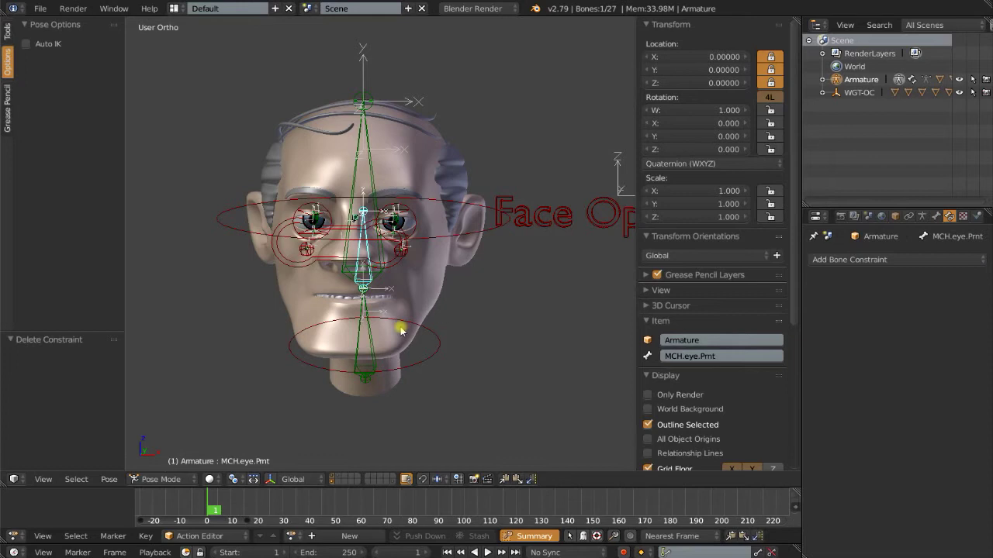
- Add a Copy Transforms constraint on MCH.eye.Prnt targeting DEF.Head, then select the Head bone
{"action": "scroll", "coordinate": [402, 330], "scroll_direction": "up", "scroll_amount": 3}
{"action": "scroll", "coordinate": [400, 326], "scroll_direction": "down", "scroll_amount": 3}
{"action": "middle_click_drag", "start_coordinate": [396, 273], "coordinate": [419, 269], "text": "shift"}
{"action": "scroll", "coordinate": [419, 268], "scroll_direction": "up", "scroll_amount": 3}
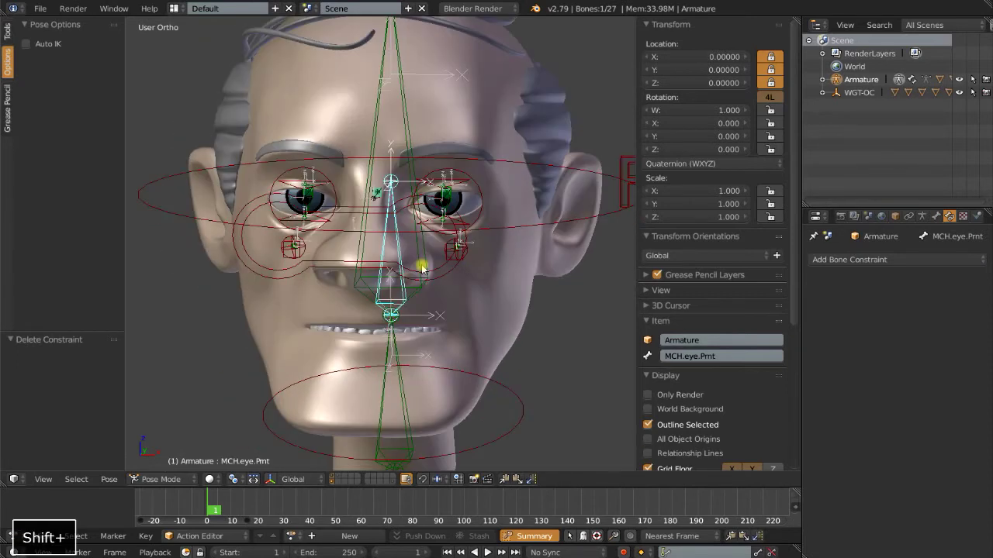
{"action": "right_click", "coordinate": [360, 247]}
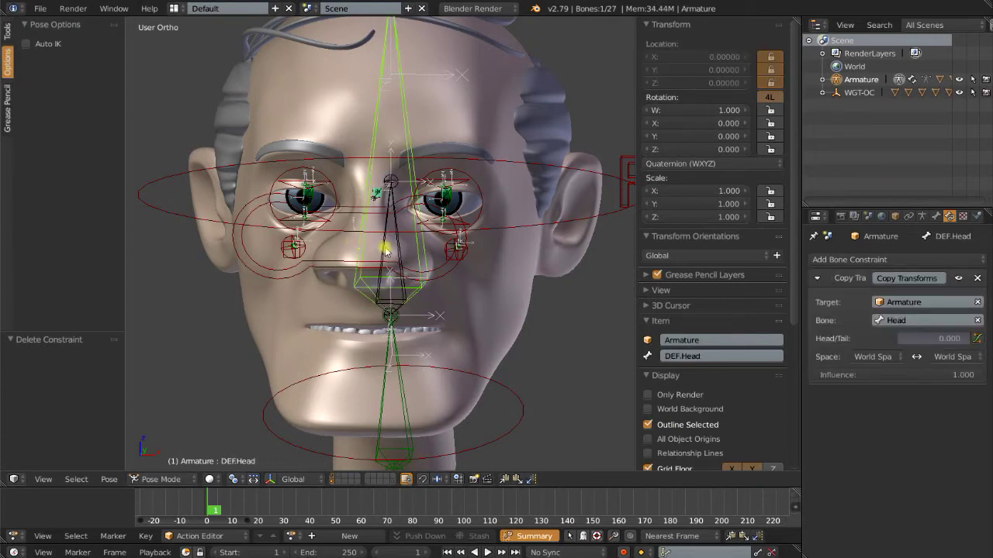
{"action": "right_click", "coordinate": [386, 252], "text": "shift"}
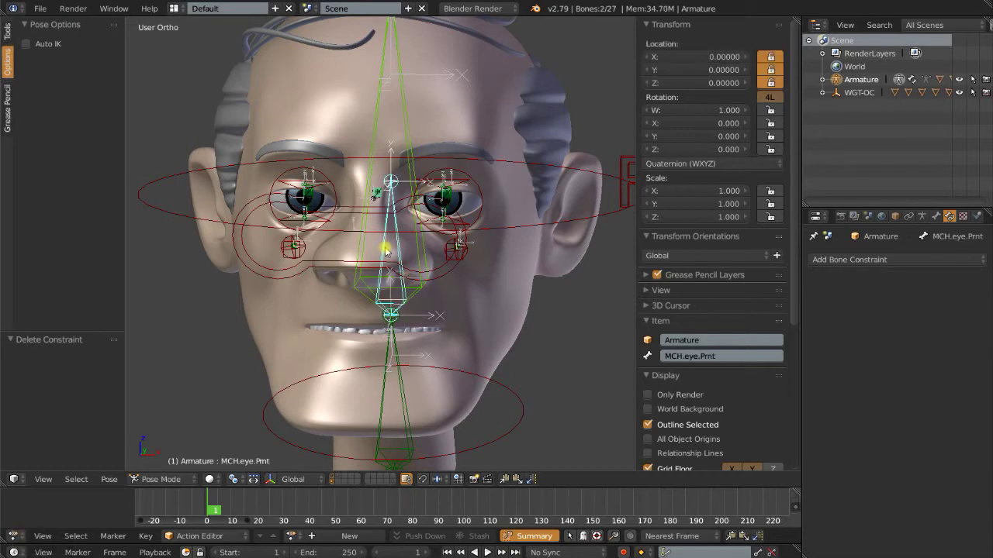
{"action": "key", "text": "ctrl+shift+c"}
{"action": "left_click", "coordinate": [386, 252]}
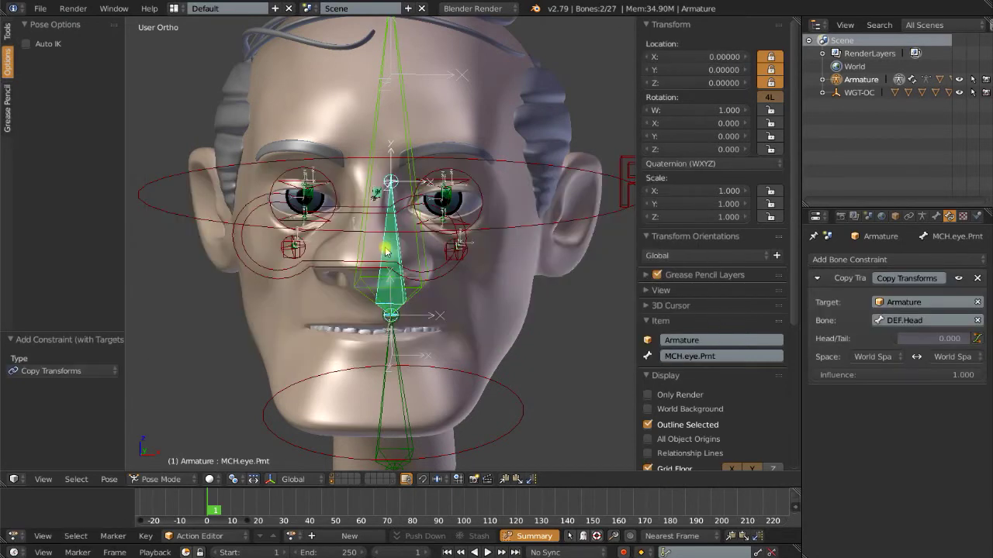
{"action": "scroll", "coordinate": [383, 252], "scroll_direction": "down", "scroll_amount": 3}
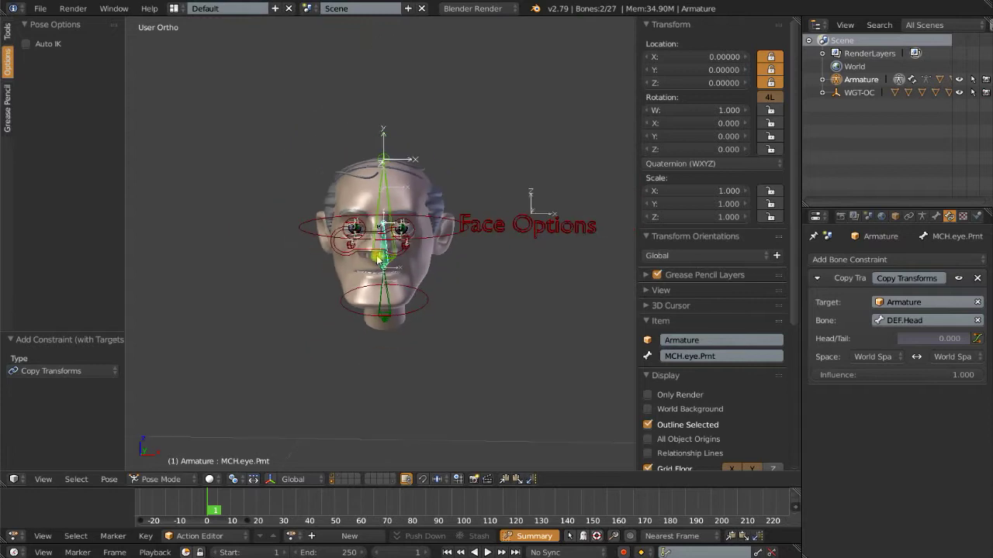
{"action": "right_click", "coordinate": [444, 230]}
- Rotate the Head bone three times to watch MCH.eye.Prnt follow it
{"action": "key", "text": "r"}
{"action": "key", "text": "r"}
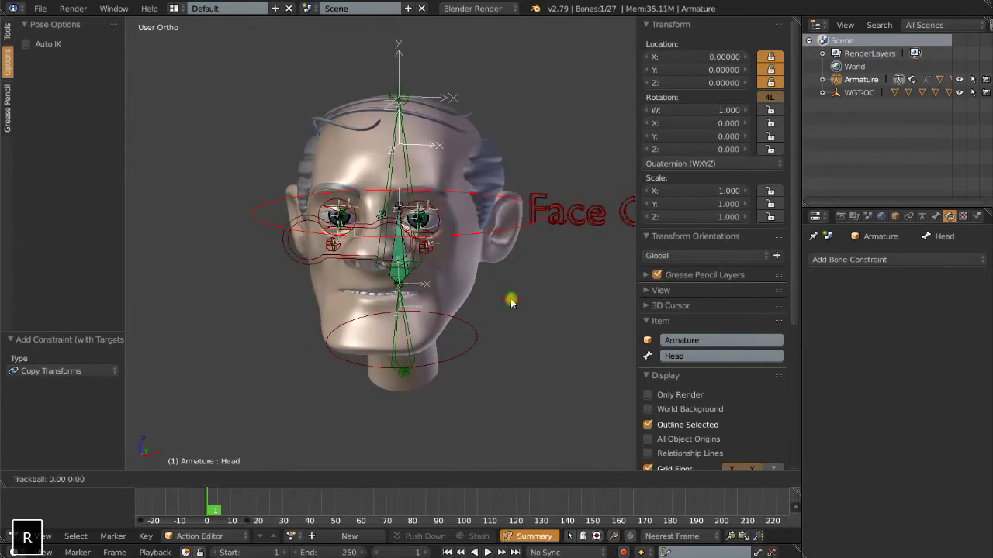
{"action": "left_click", "coordinate": [494, 297]}
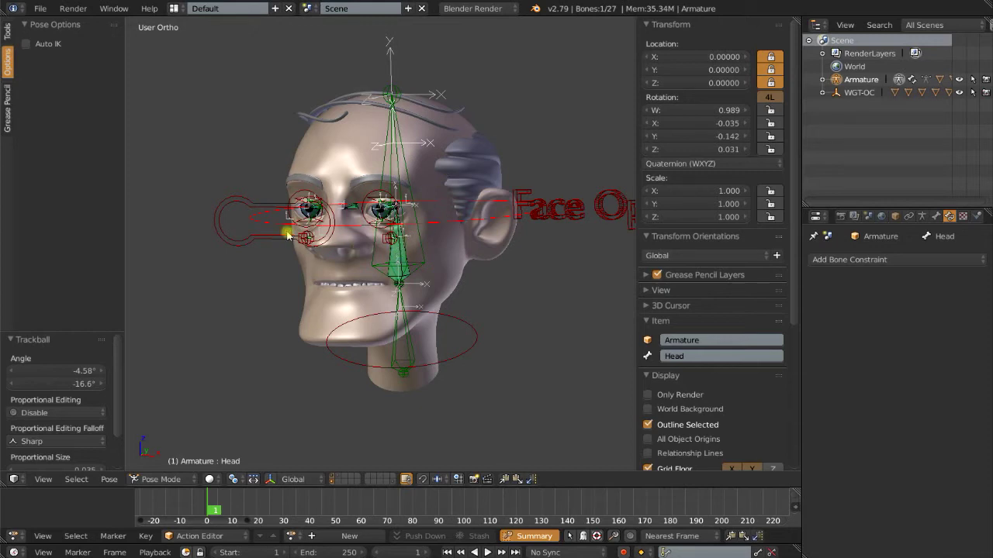
{"action": "key", "text": "r"}
{"action": "key", "text": "r"}
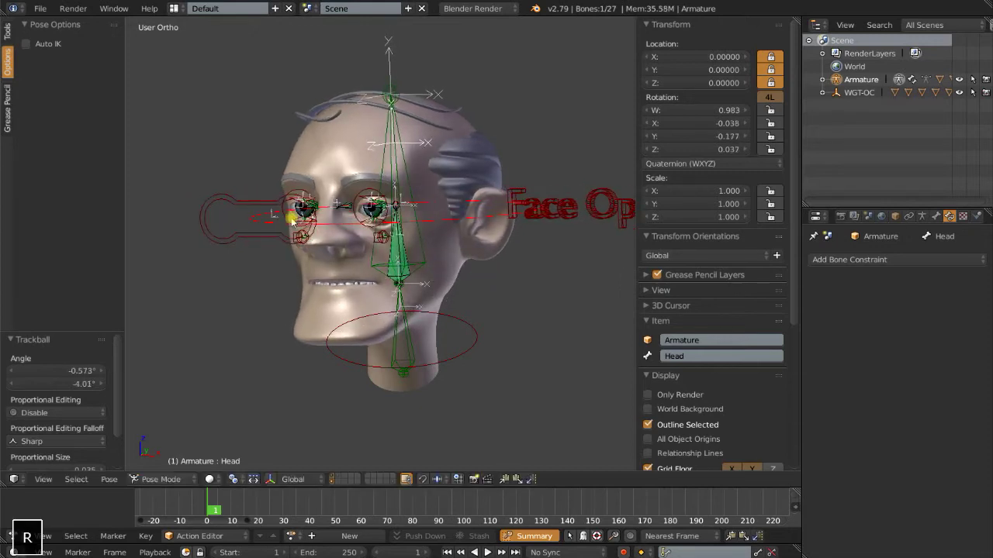
{"action": "left_click", "coordinate": [261, 215]}
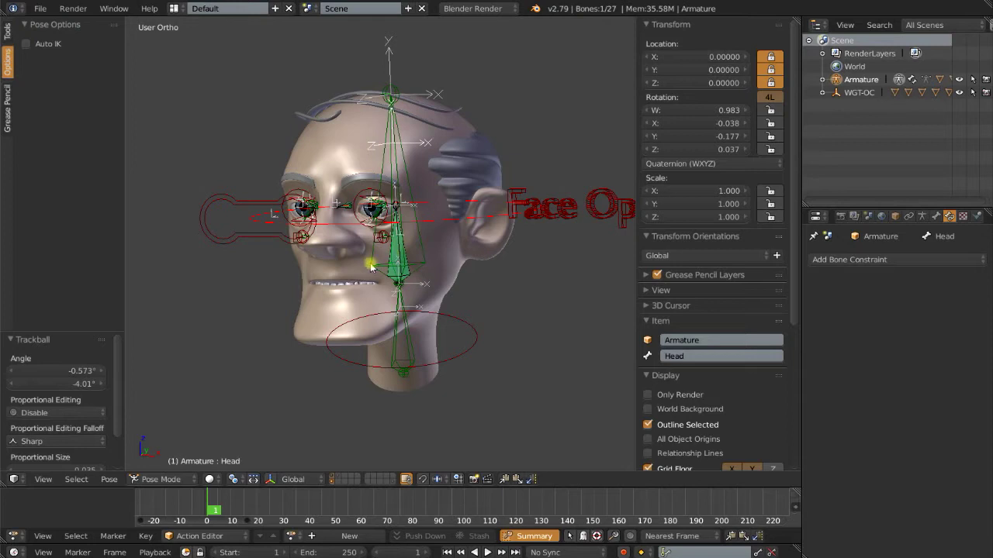
{"action": "key", "text": "r"}
{"action": "key", "text": "r"}
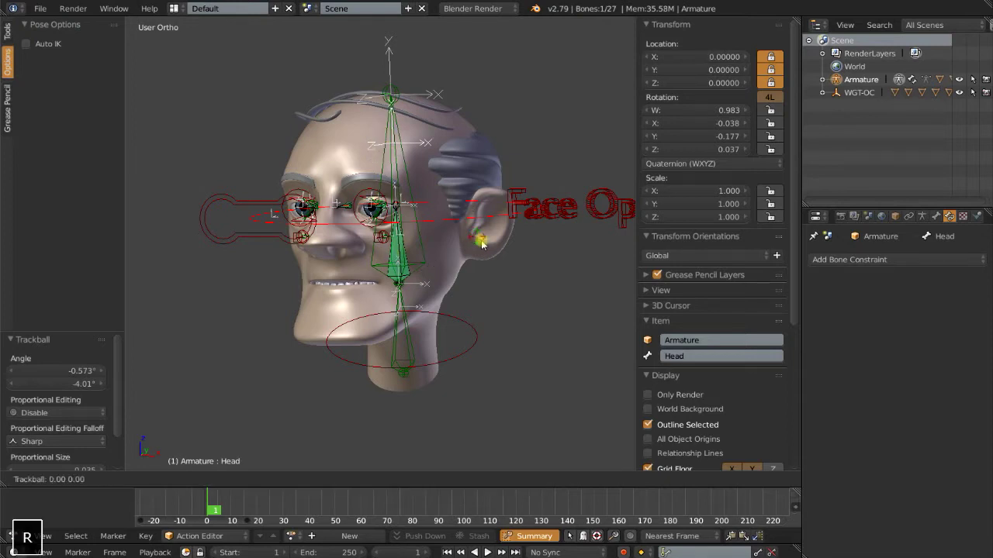
{"action": "left_click", "coordinate": [474, 240]}
- Drop the Copy Transforms influence to 0, turn the head again, then raise influence back to 1
{"action": "right_click", "coordinate": [392, 259]}
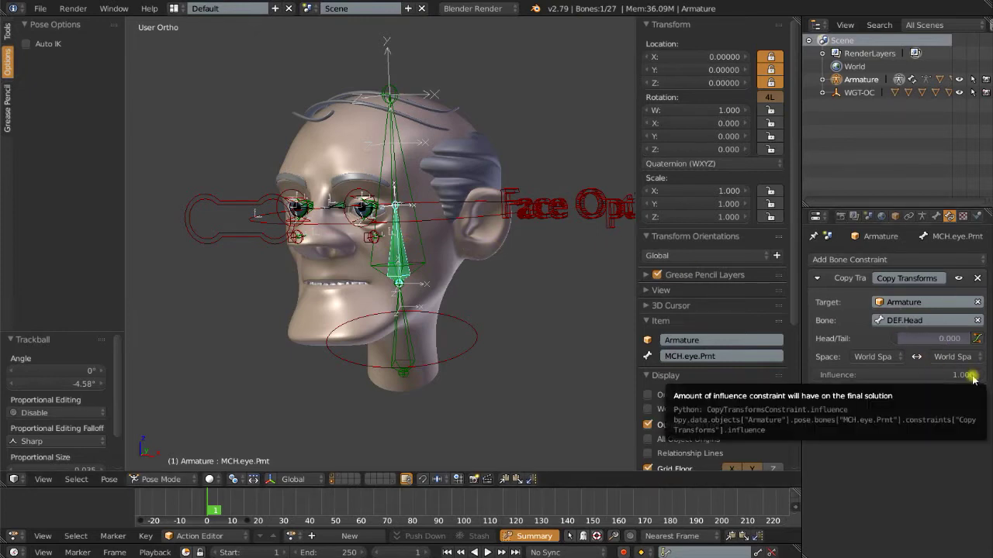
{"action": "left_click_drag", "start_coordinate": [974, 378], "coordinate": [811, 377]}
{"action": "right_click", "coordinate": [435, 206]}
{"action": "key", "text": "r"}
{"action": "key", "text": "r"}
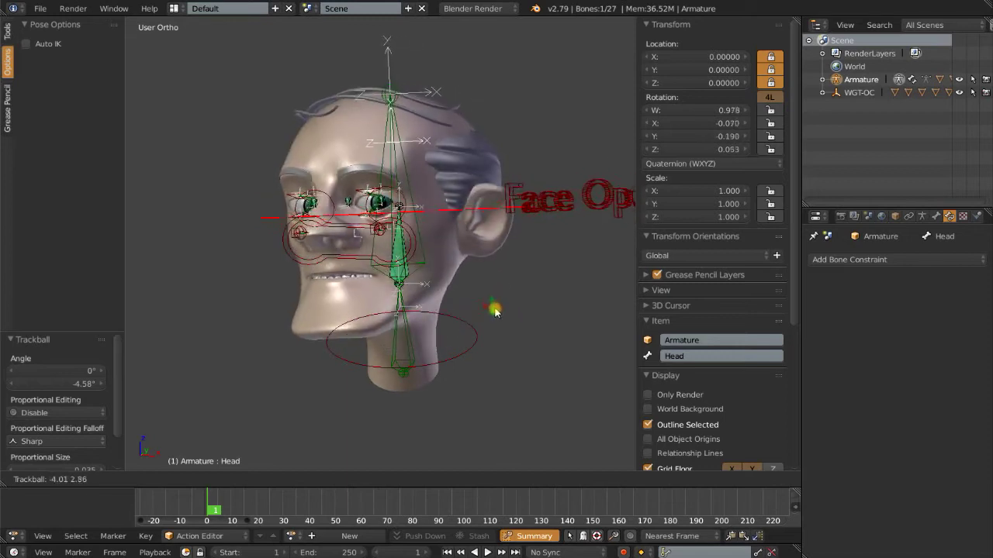
{"action": "left_click", "coordinate": [501, 305]}
{"action": "right_click", "coordinate": [396, 246]}
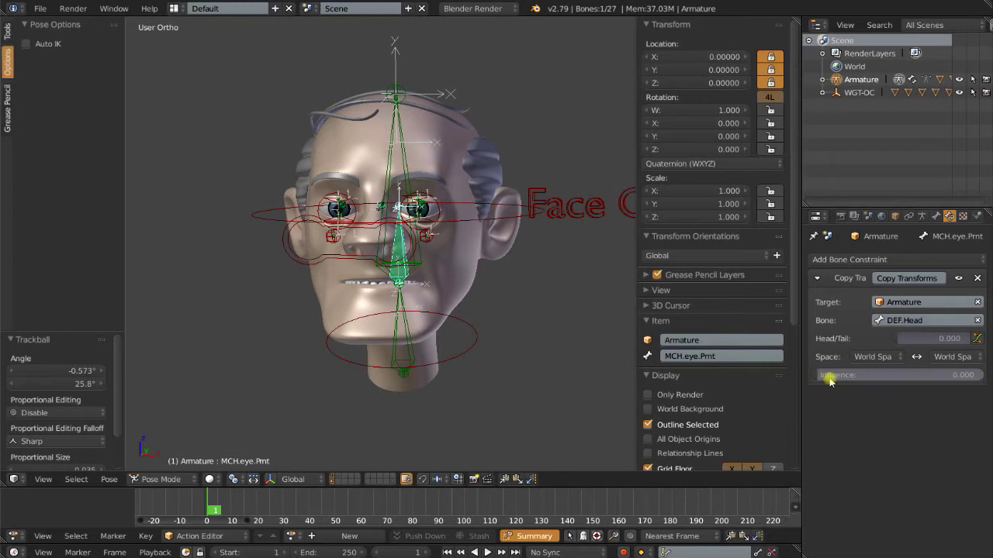
{"action": "left_click_drag", "start_coordinate": [822, 377], "coordinate": [876, 376]}
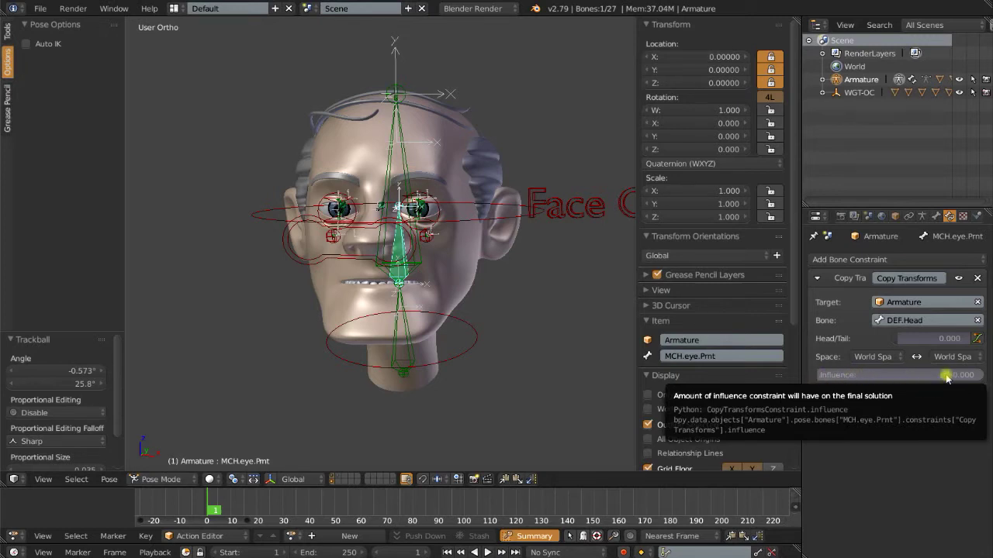
- Add a manual driver to the Copy Transforms influence value
{"action": "right_click", "coordinate": [896, 376]}
{"action": "mouse_move", "coordinate": [873, 376]}
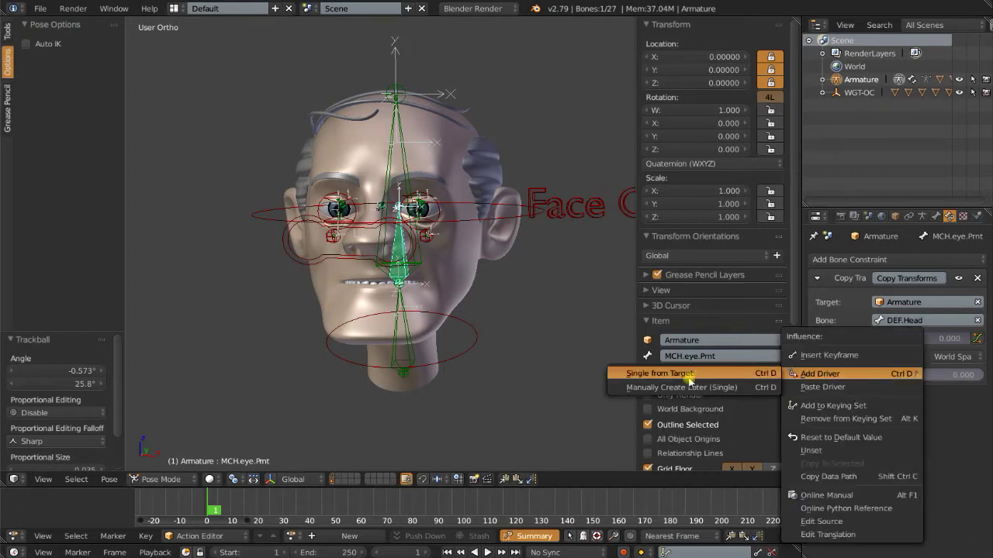
{"action": "left_click", "coordinate": [727, 387]}
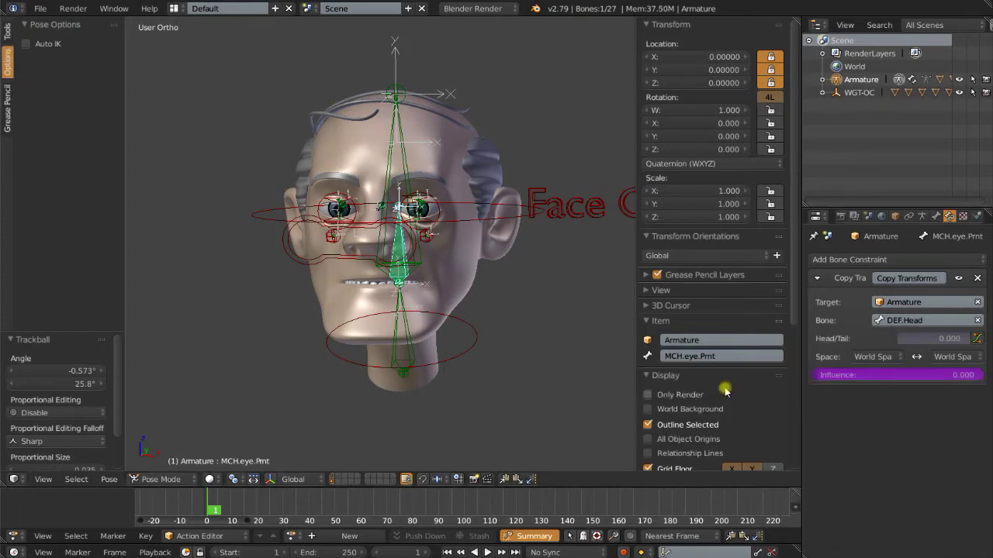
- Select the Face Options bone and add a custom property in its Bone settings
{"action": "right_click", "coordinate": [585, 217]}
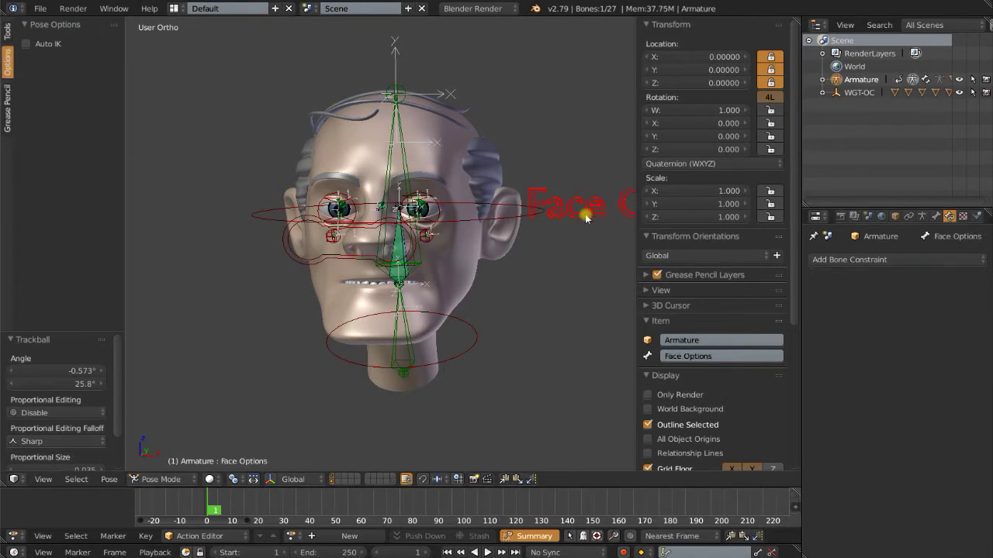
{"action": "key", "text": "shift+c"}
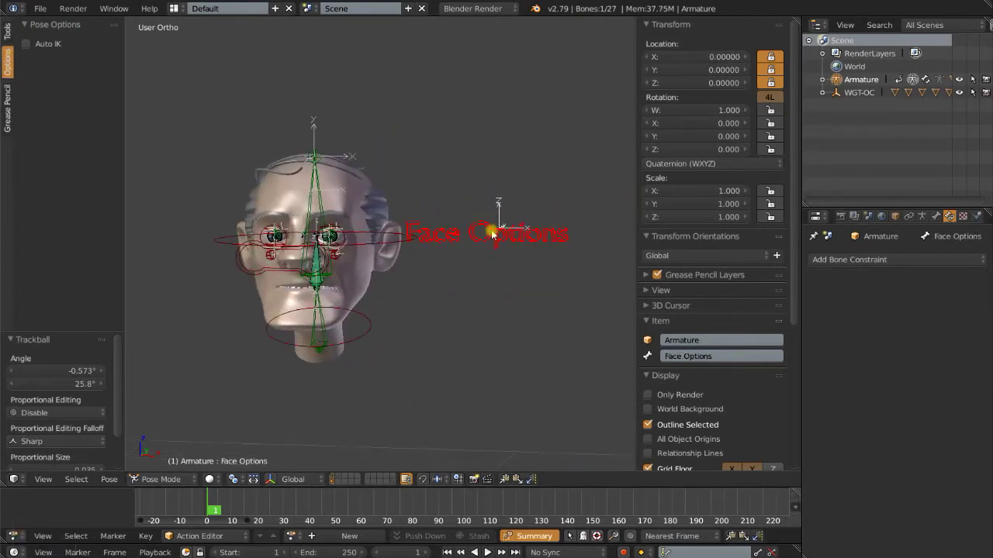
{"action": "left_click", "coordinate": [936, 215]}
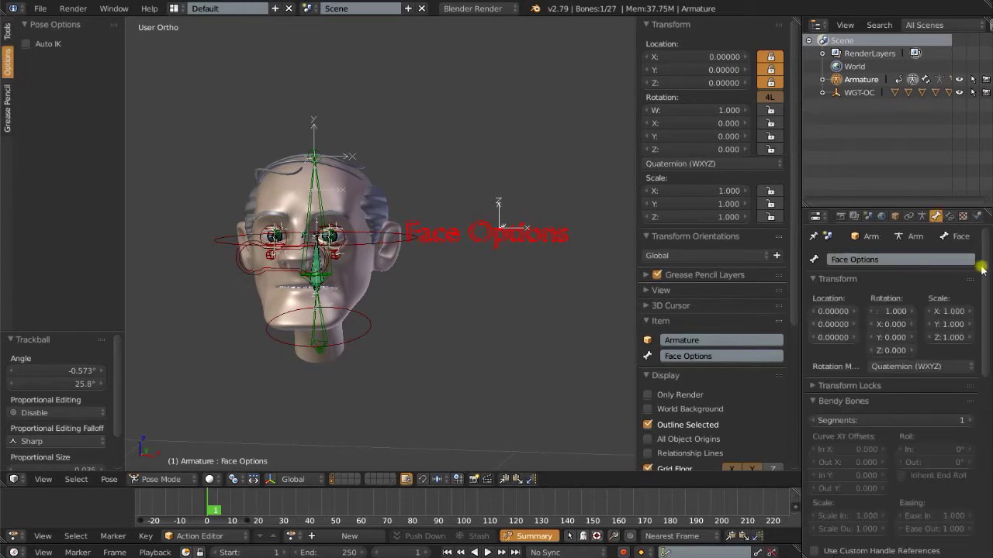
{"action": "left_click_drag", "start_coordinate": [983, 268], "coordinate": [990, 488]}
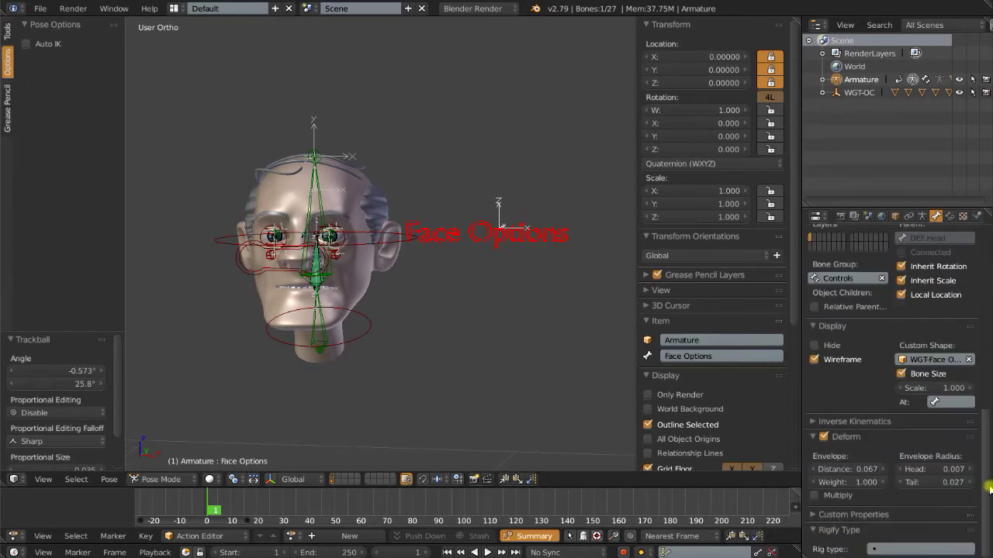
{"action": "left_click", "coordinate": [827, 513]}
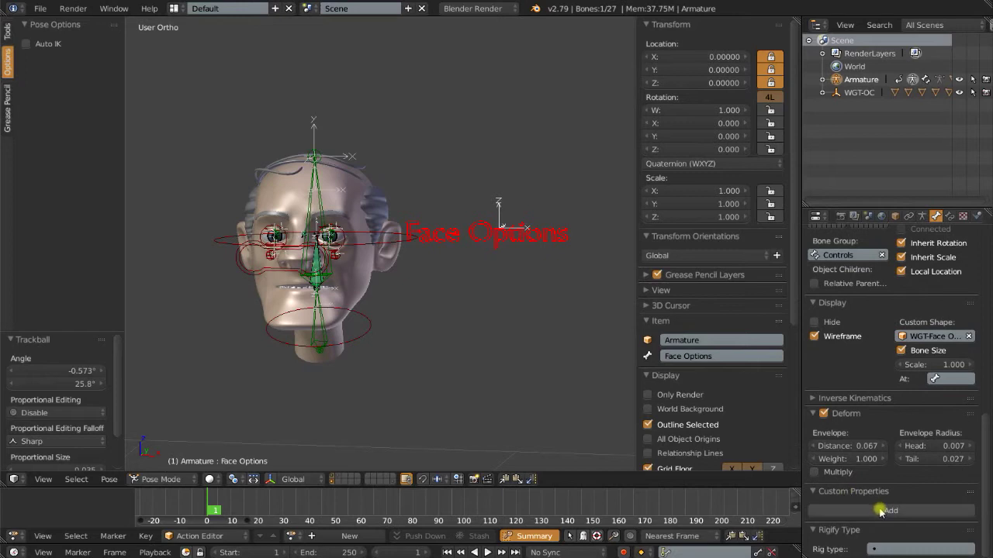
{"action": "left_click", "coordinate": [872, 511]}
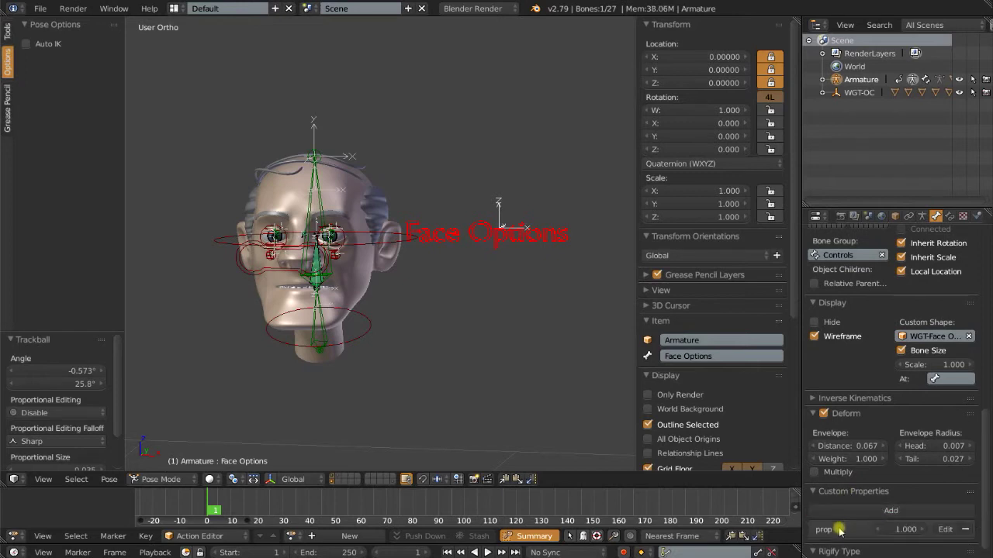
- Rename the property 'prop' to 'Eyes Follow Head' with a value of 1.0
{"action": "left_click", "coordinate": [946, 532]}
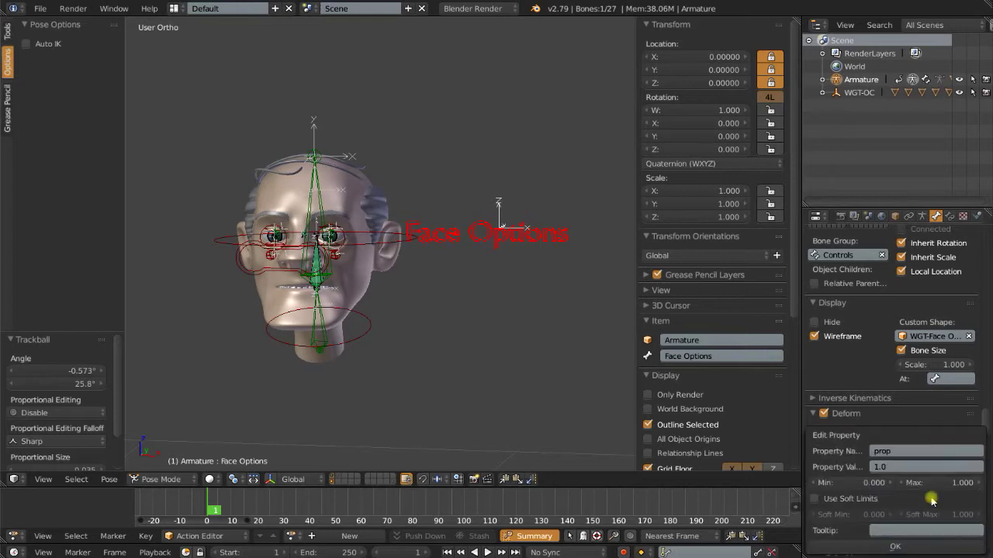
{"action": "left_click", "coordinate": [900, 450]}
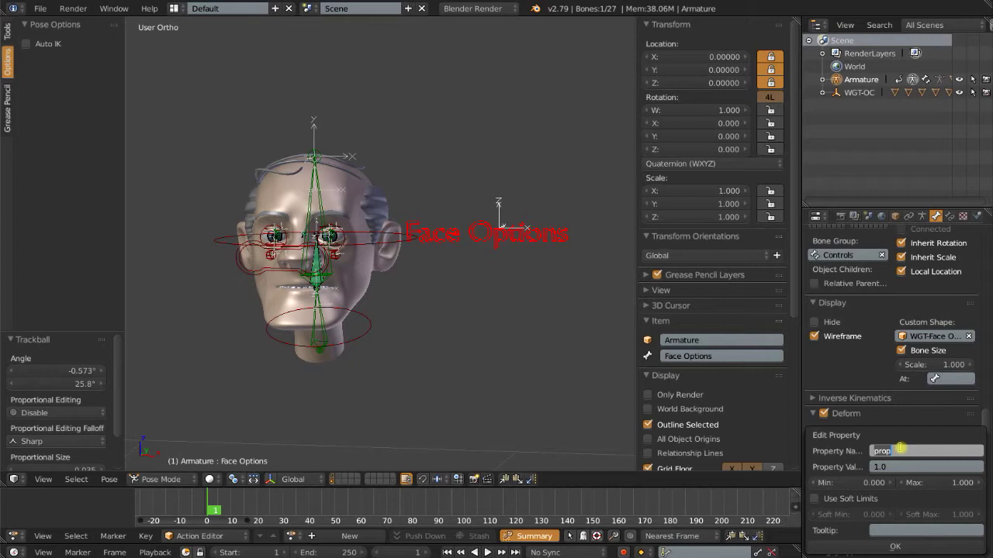
{"action": "type", "text": "Eyes Follo"}
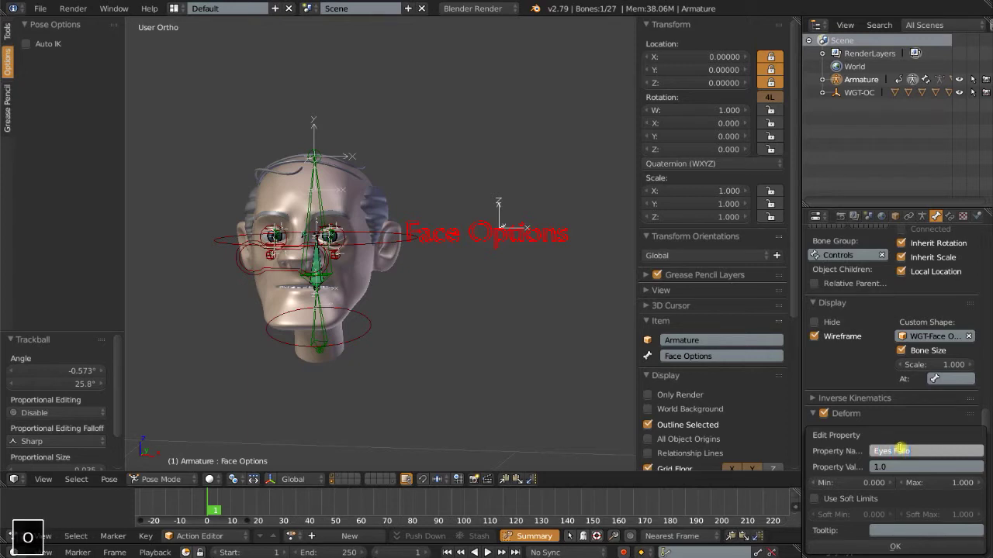
{"action": "type", "text": "w Head"}
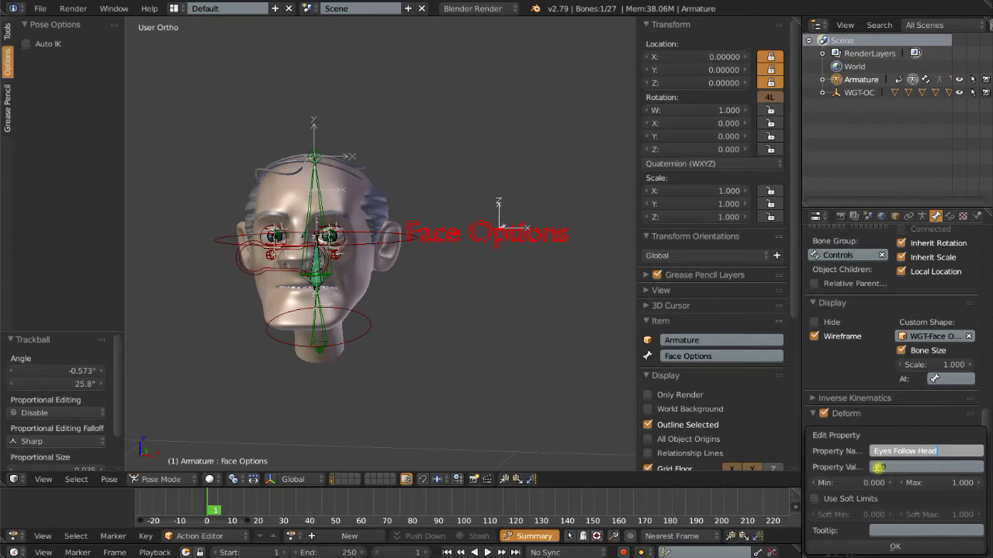
{"action": "left_click_drag", "start_coordinate": [877, 467], "coordinate": [887, 467]}
{"action": "left_click", "coordinate": [889, 547]}
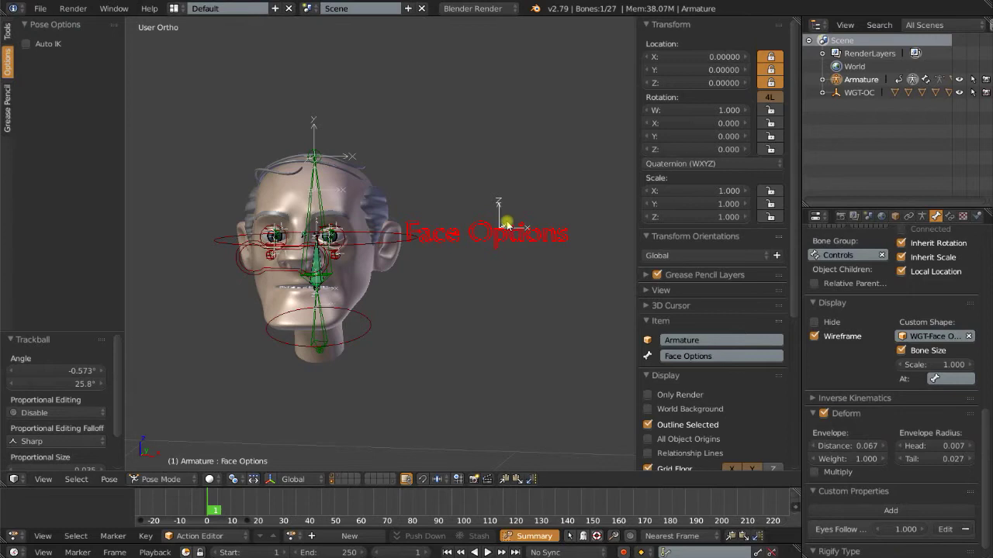
- Move the sidebar's Properties panel up below Scale and expand it to show Eyes Follow Head
{"action": "left_click_drag", "start_coordinate": [793, 215], "coordinate": [795, 383]}
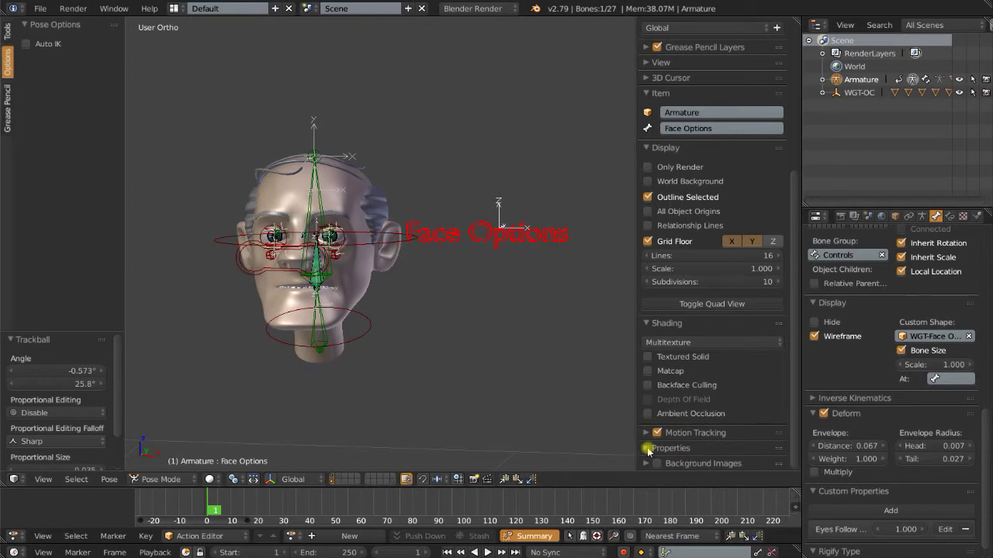
{"action": "right_click", "coordinate": [389, 241]}
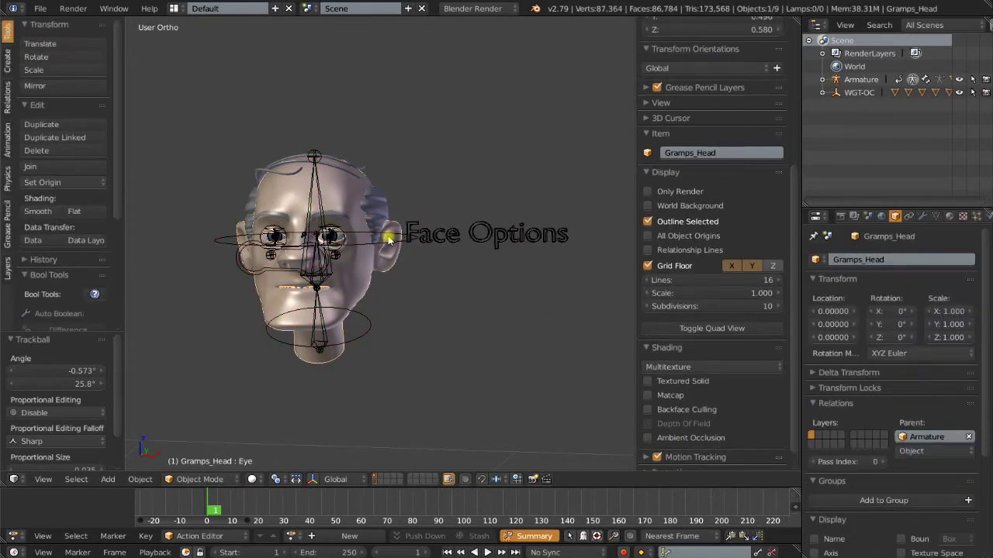
{"action": "right_click", "coordinate": [438, 236]}
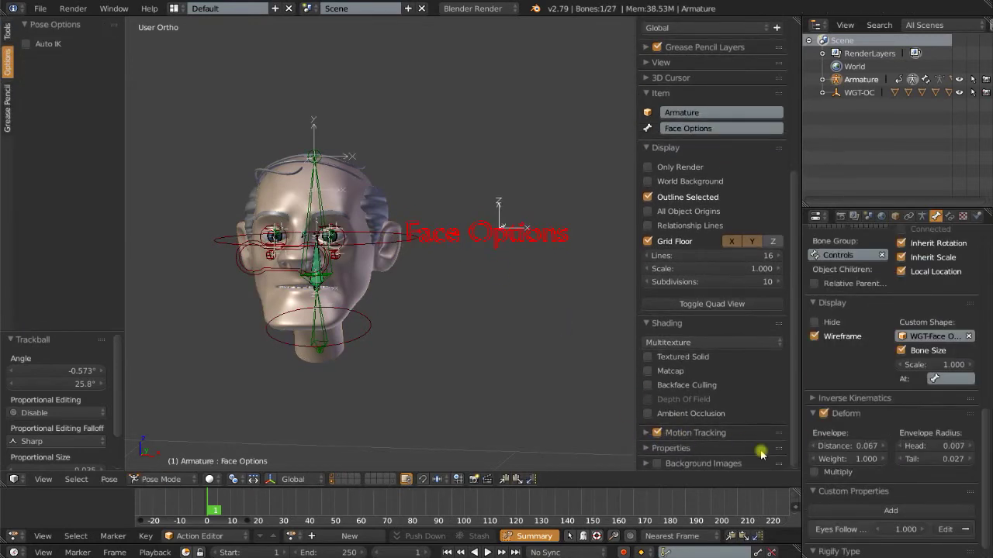
{"action": "mouse_move", "coordinate": [778, 448]}
{"action": "left_mouse_down"}
{"action": "mouse_move", "coordinate": [737, 73]}
{"action": "mouse_move", "coordinate": [775, 63]}
{"action": "left_mouse_up"}
{"action": "scroll", "coordinate": [779, 186], "scroll_direction": "up", "scroll_amount": 6}
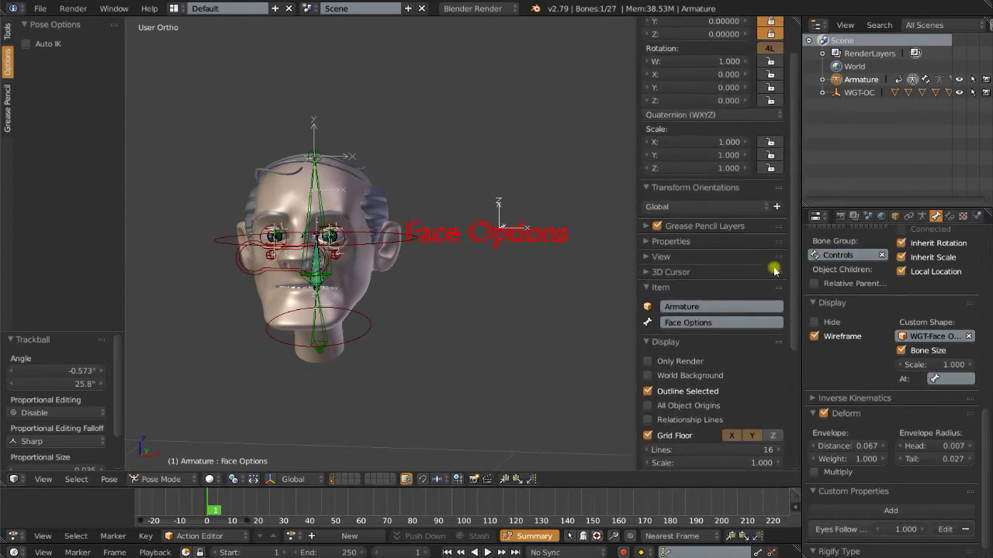
{"action": "mouse_move", "coordinate": [778, 242]}
{"action": "left_mouse_down"}
{"action": "mouse_move", "coordinate": [781, 173]}
{"action": "mouse_move", "coordinate": [654, 177]}
{"action": "left_mouse_up"}
{"action": "left_click", "coordinate": [652, 187]}
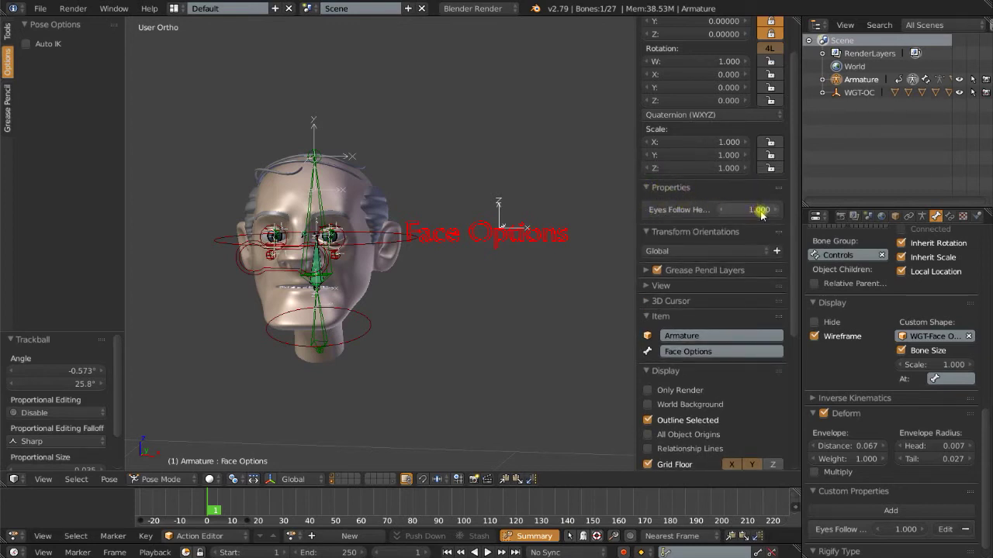
- Test Eyes Follow Head at 0.34, return it to 1.000, and copy its data path
{"action": "left_click_drag", "start_coordinate": [768, 210], "coordinate": [739, 210]}
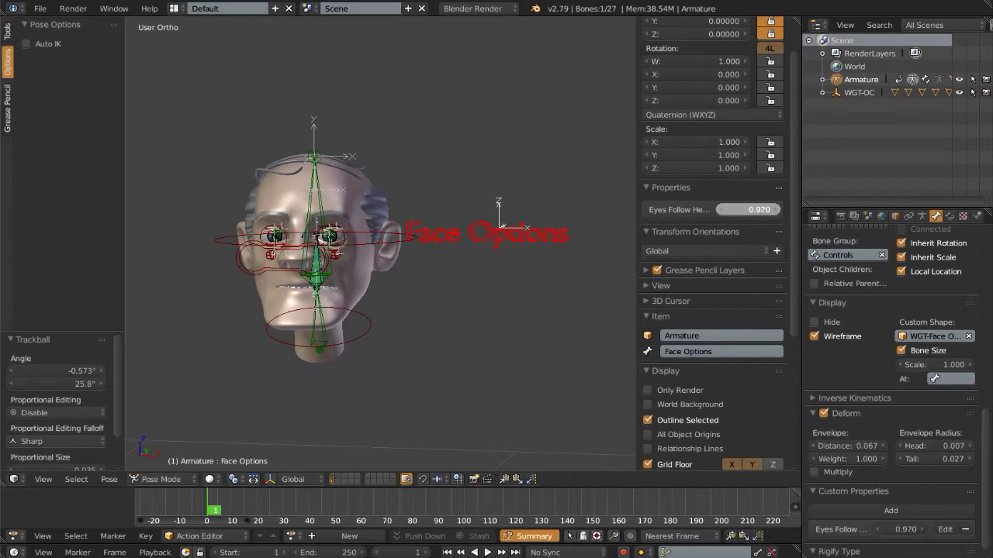
{"action": "mouse_move", "coordinate": [748, 210]}
{"action": "left_mouse_down"}
{"action": "mouse_move", "coordinate": [762, 216]}
{"action": "mouse_move", "coordinate": [718, 213]}
{"action": "mouse_move", "coordinate": [764, 215]}
{"action": "left_mouse_up"}
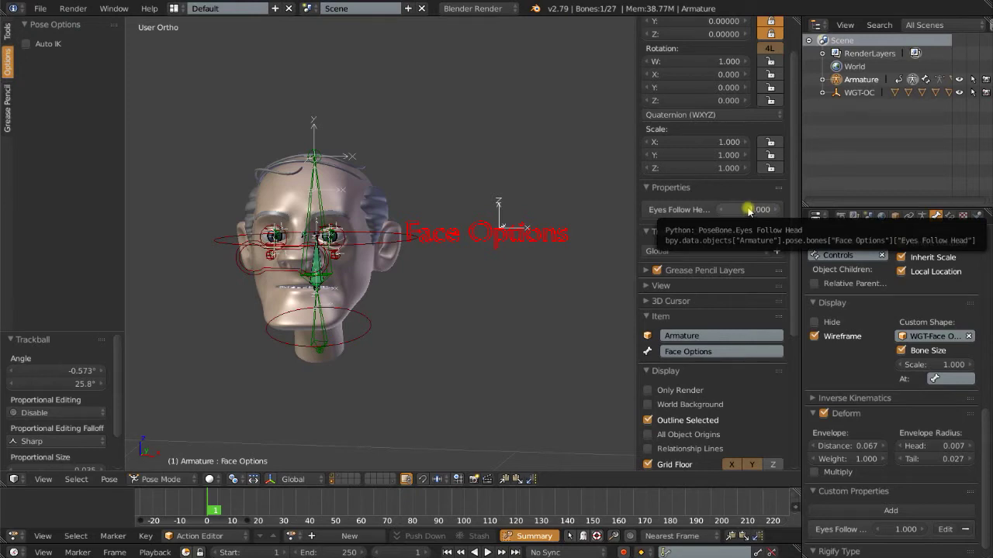
{"action": "right_click", "coordinate": [749, 211]}
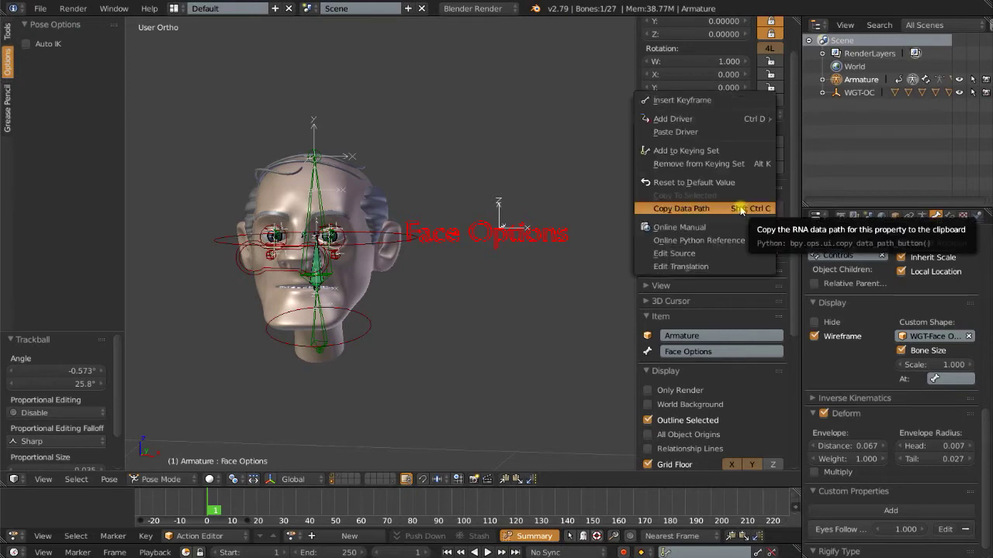
{"action": "left_click", "coordinate": [741, 209]}
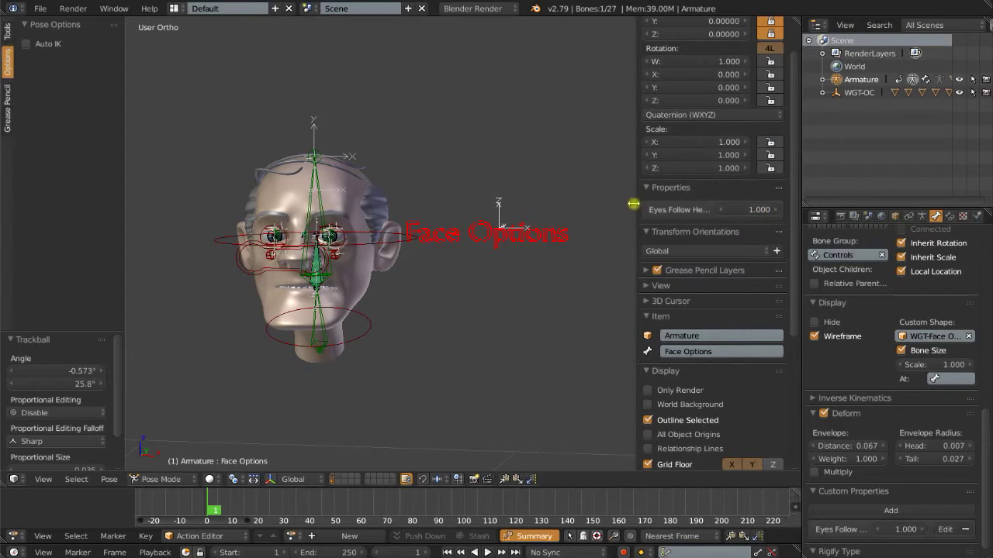
- Select MCH.eye.Prnt and show its Copy Transforms constraint in Bone Constraints
{"action": "right_click", "coordinate": [315, 266]}
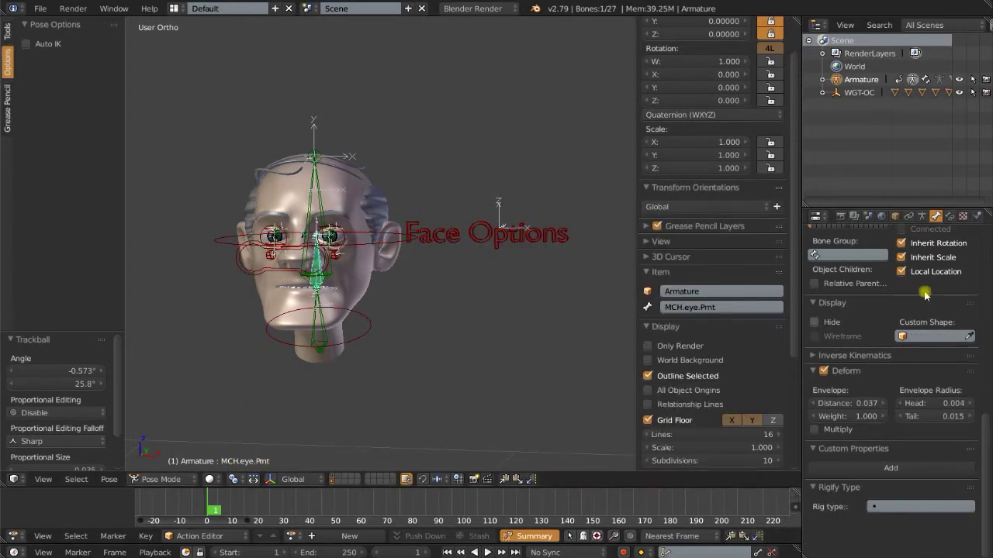
{"action": "left_click", "coordinate": [952, 217]}
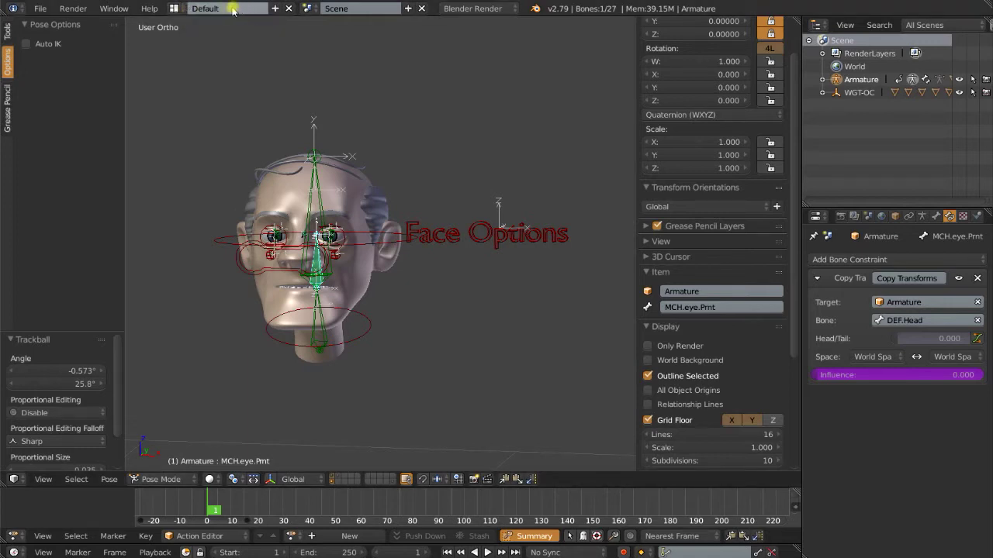
{"action": "left_click", "coordinate": [176, 8]}
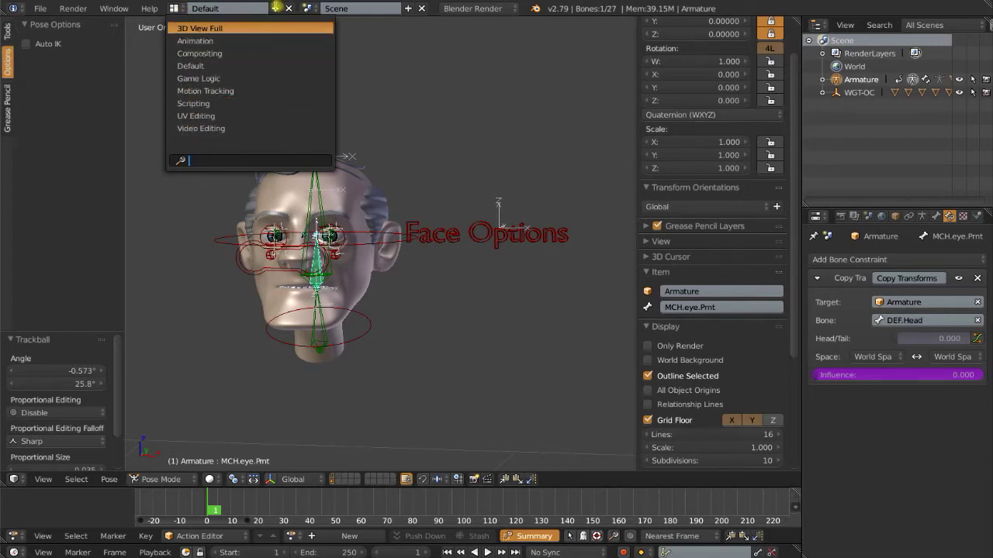
{"action": "left_click", "coordinate": [276, 8]}
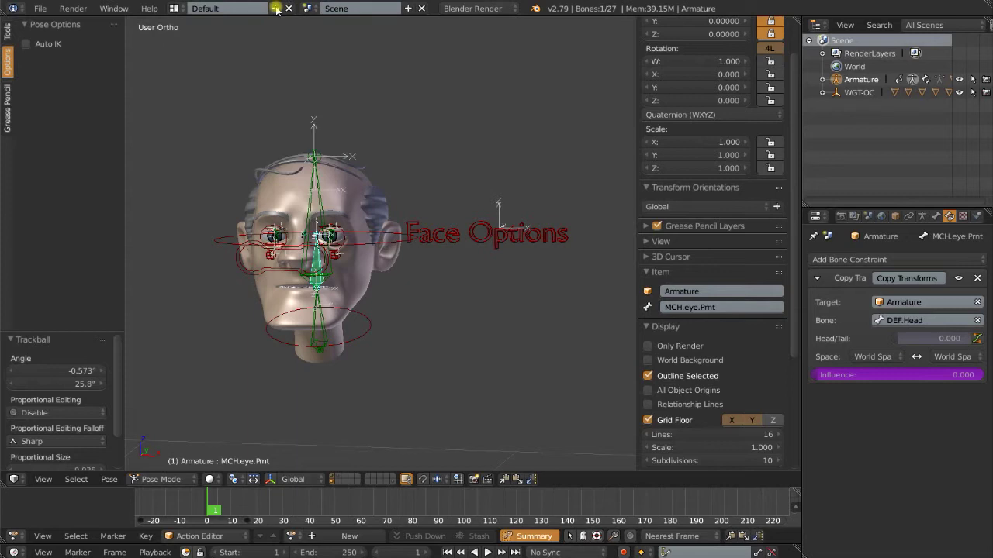
- Create a new screen layout named Drivers
{"action": "left_click", "coordinate": [276, 8]}
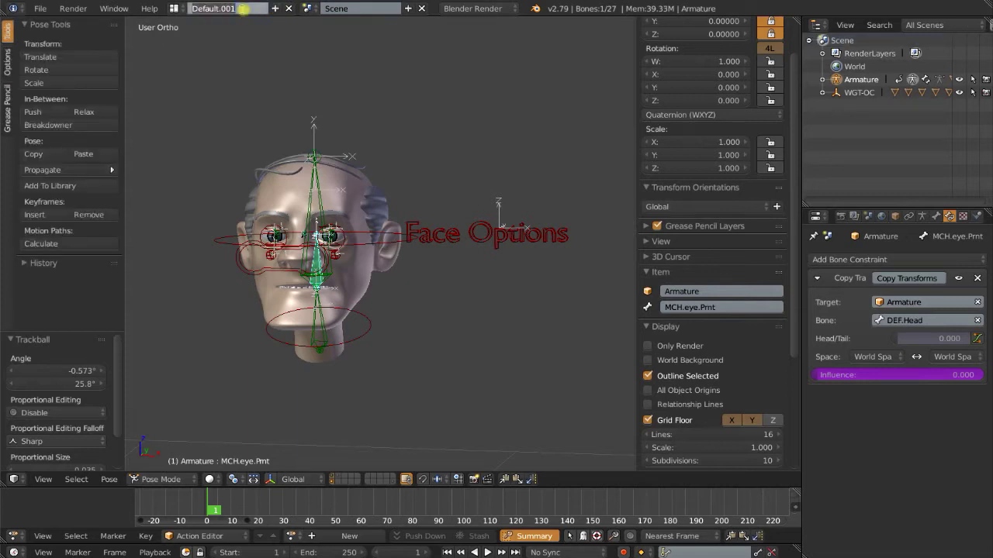
{"action": "left_click", "coordinate": [242, 8]}
{"action": "type", "text": "Driwver"}
{"action": "key", "text": "BackSpace"}
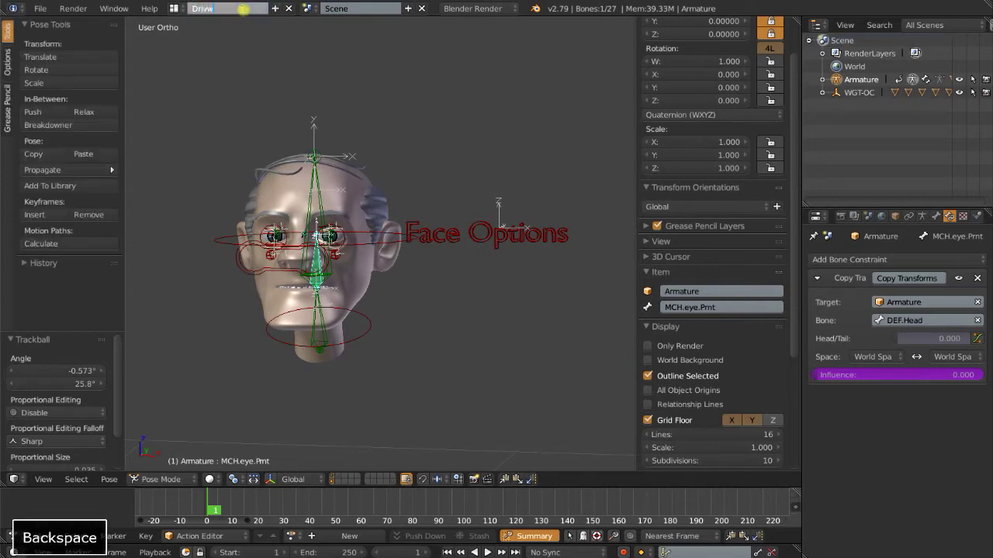
{"action": "type", "text": "ers"}
{"action": "key", "text": "Return"}
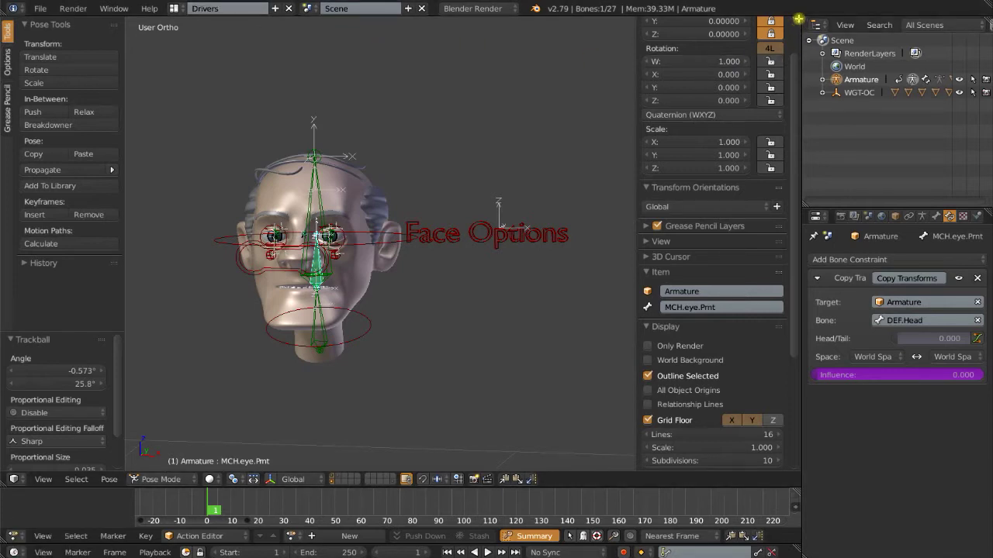
- Split the 3D view into two side-by-side areas and start switching the left one to Graph Editor
{"action": "left_click_drag", "start_coordinate": [798, 18], "coordinate": [392, 33]}
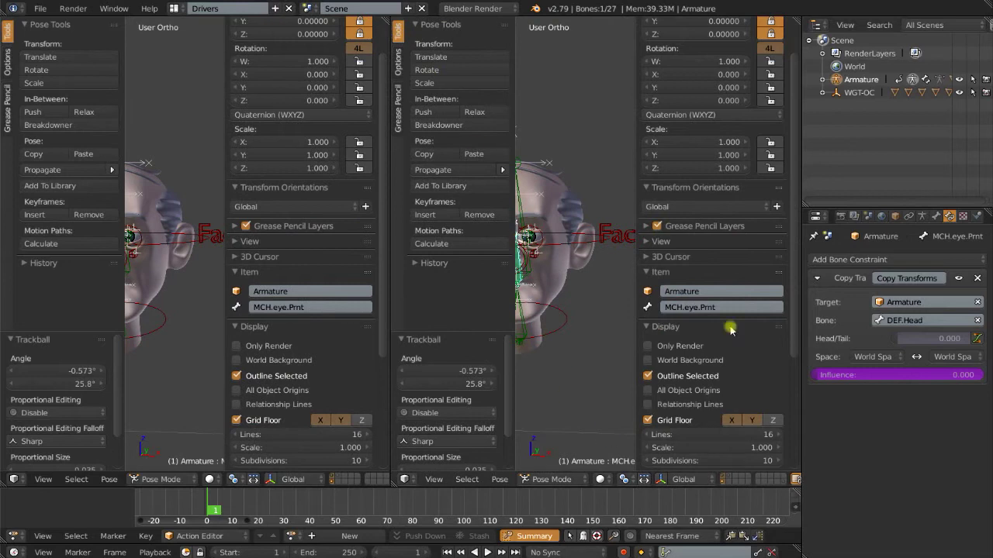
{"action": "key", "text": "t"}
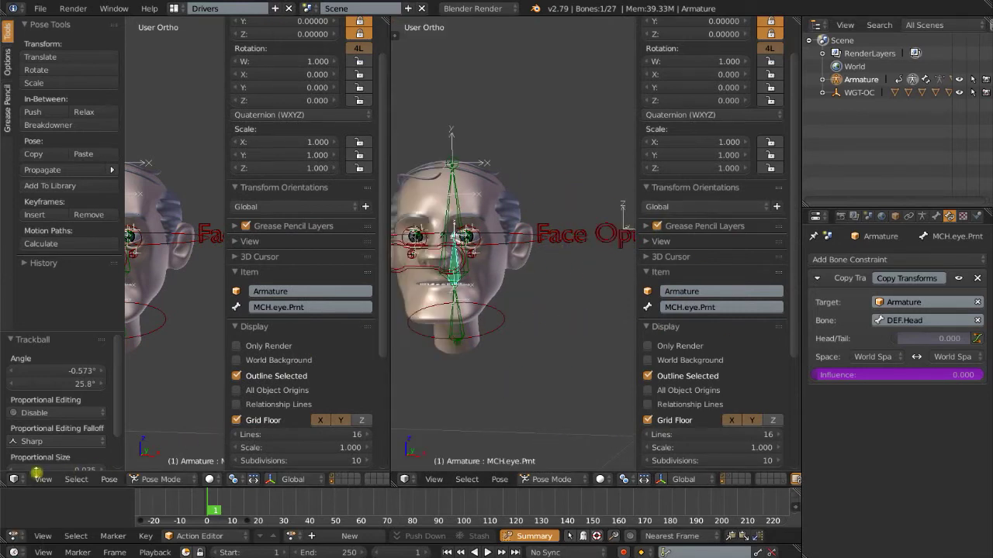
{"action": "left_click", "coordinate": [13, 479]}
- Turn the left view into a Drivers editor and show the Influence driver's settings
{"action": "left_click", "coordinate": [43, 430]}
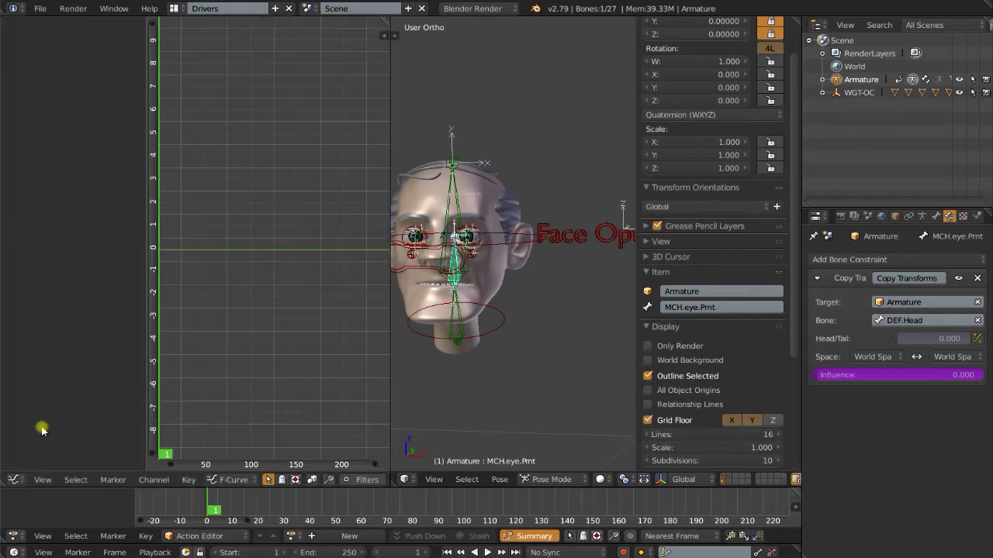
{"action": "left_click", "coordinate": [225, 480]}
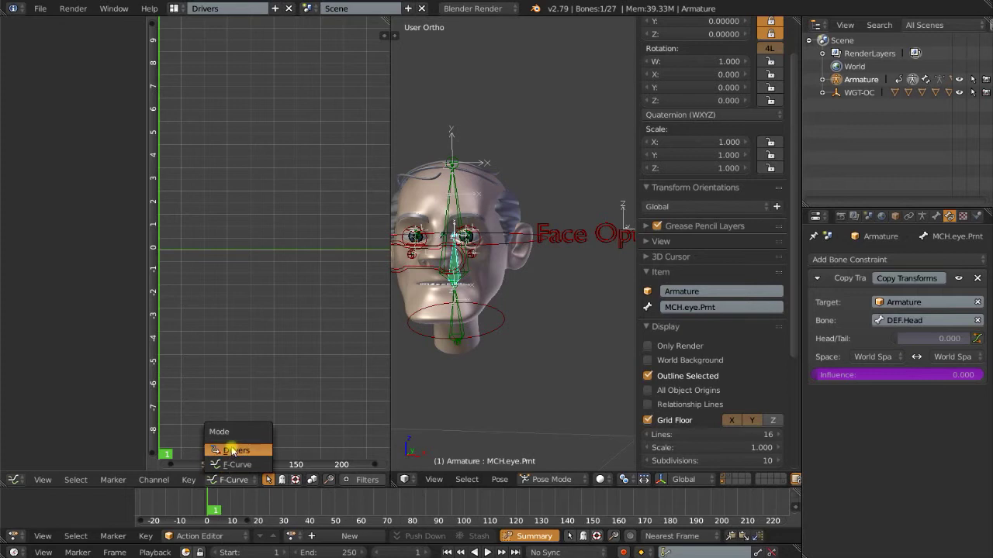
{"action": "left_click", "coordinate": [230, 450]}
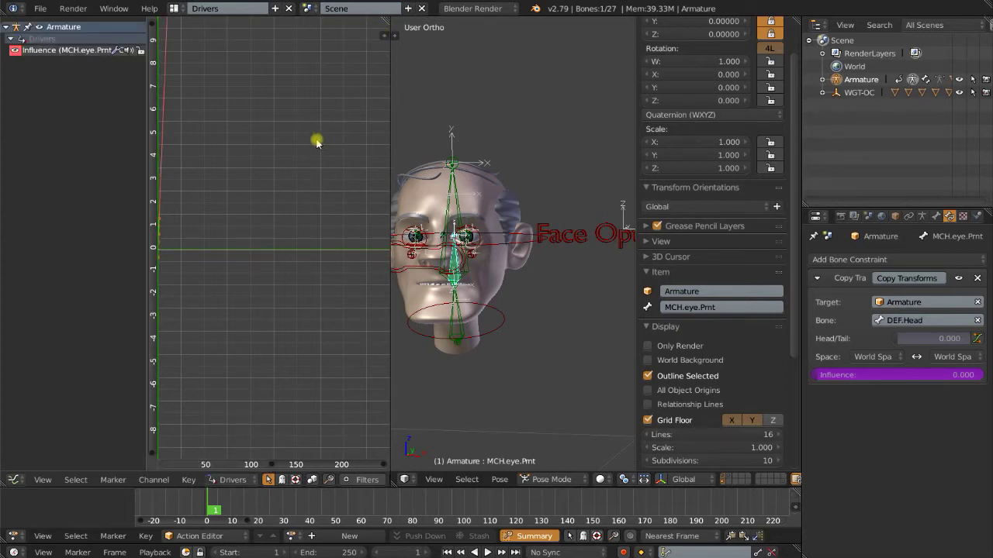
{"action": "key", "text": "n"}
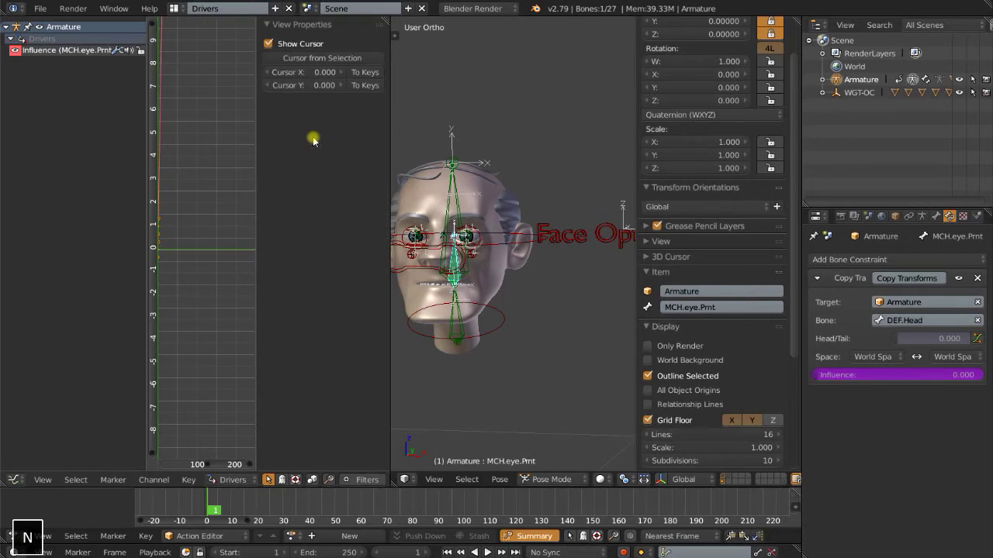
{"action": "left_click", "coordinate": [46, 50]}
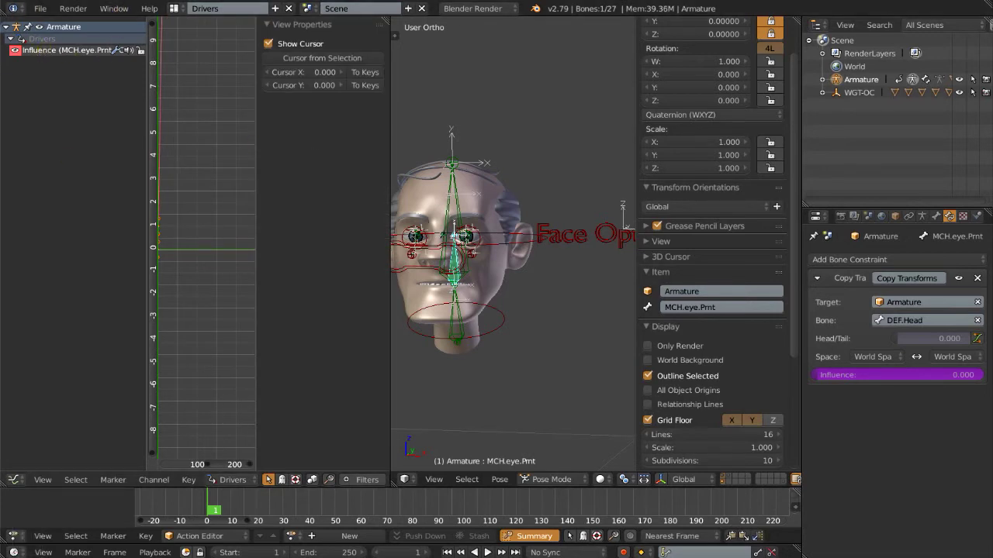
{"action": "left_click", "coordinate": [78, 51]}
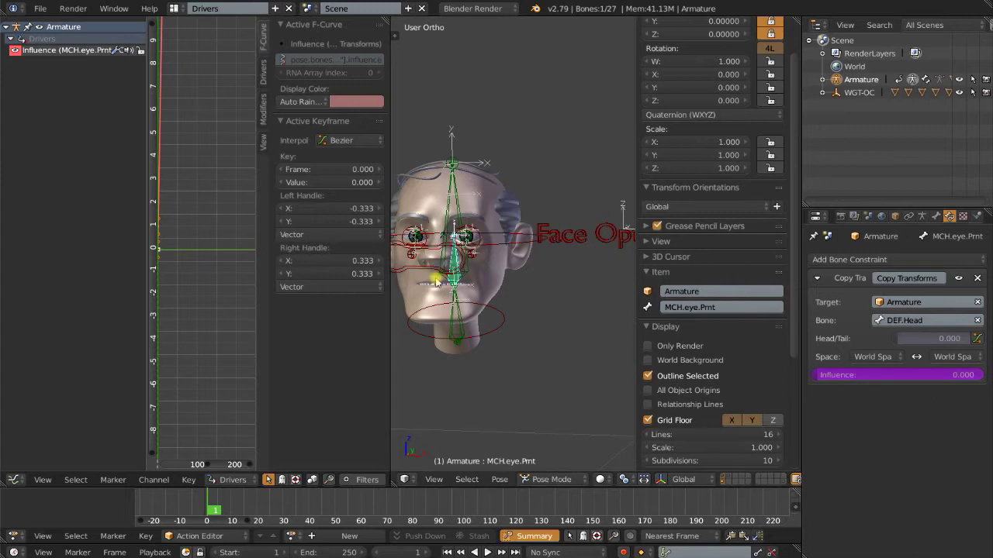
{"action": "left_click", "coordinate": [262, 71]}
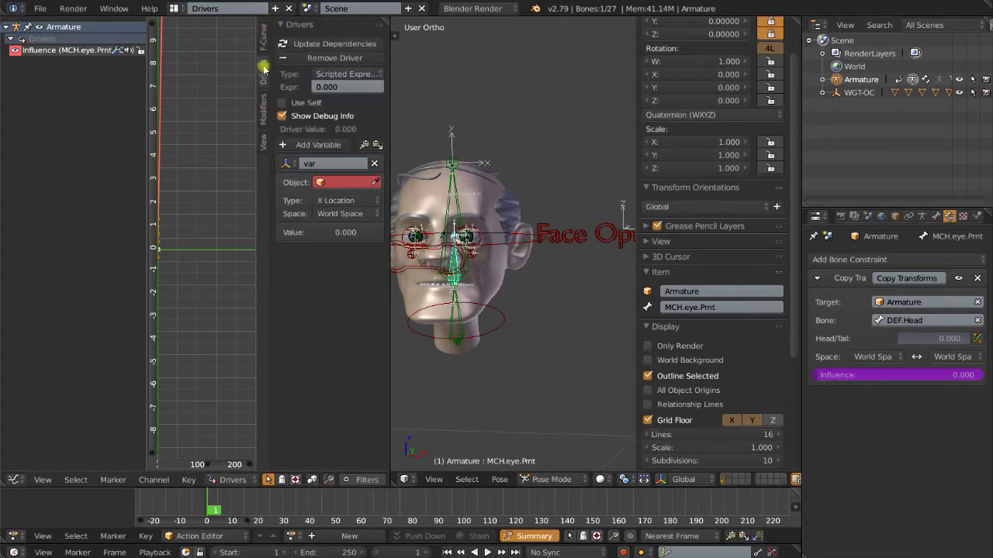
{"action": "left_click_drag", "start_coordinate": [258, 184], "coordinate": [212, 194]}
{"action": "left_click_drag", "start_coordinate": [390, 277], "coordinate": [459, 280]}
{"action": "left_click_drag", "start_coordinate": [281, 287], "coordinate": [210, 281]}
- Set expression 'var' as a Single Property of Armature with the Eyes Follow Head path, then update dependencies
{"action": "left_click", "coordinate": [335, 87]}
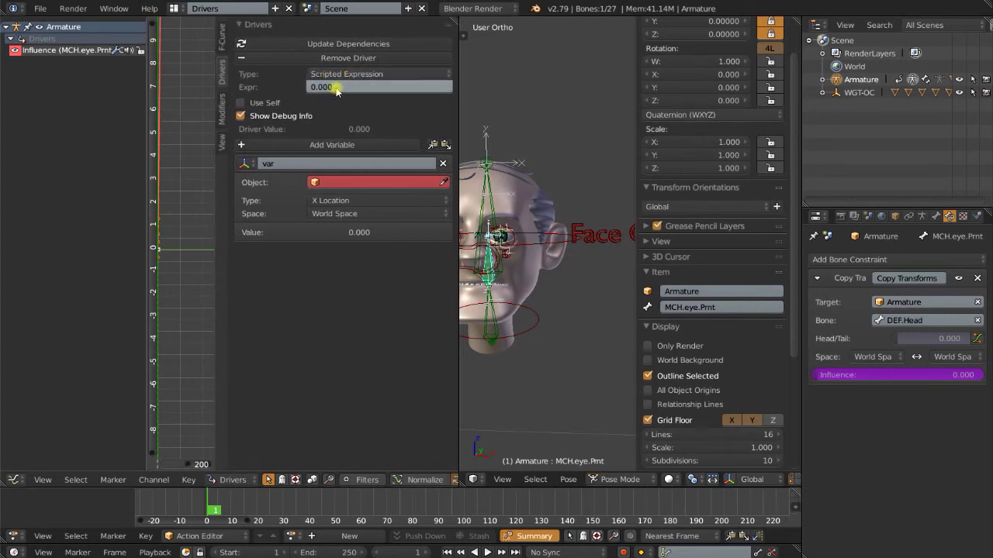
{"action": "type", "text": "va"}
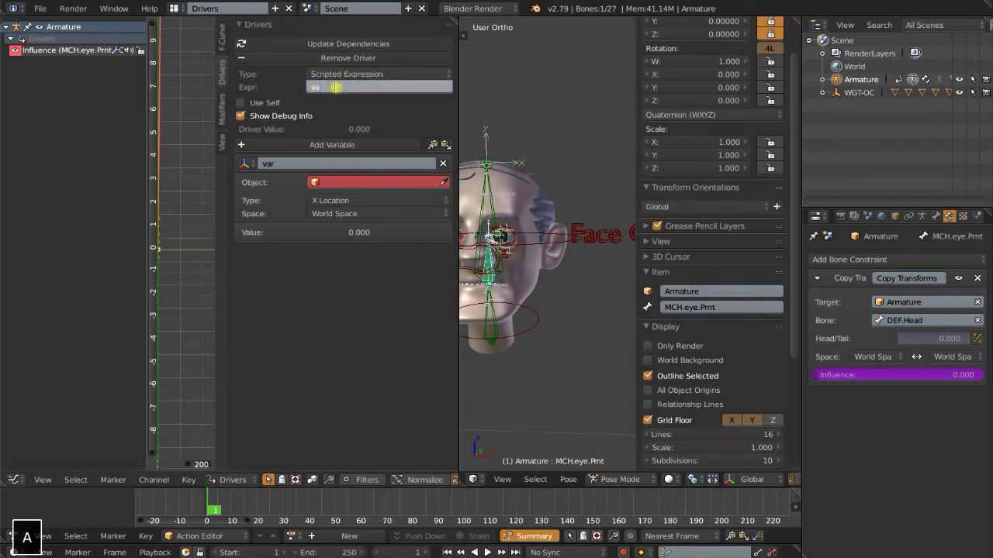
{"action": "type", "text": "r"}
{"action": "key", "text": "Return"}
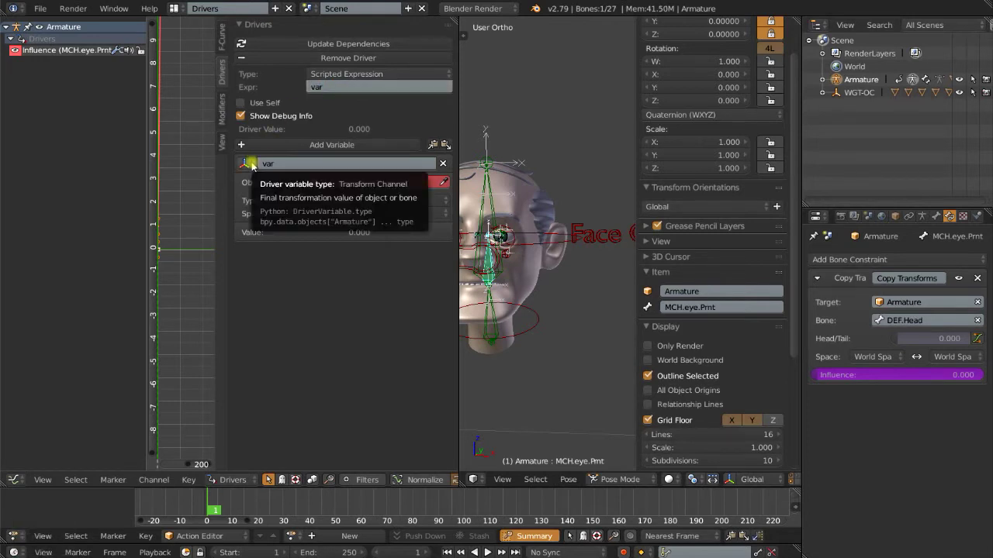
{"action": "left_click", "coordinate": [250, 165]}
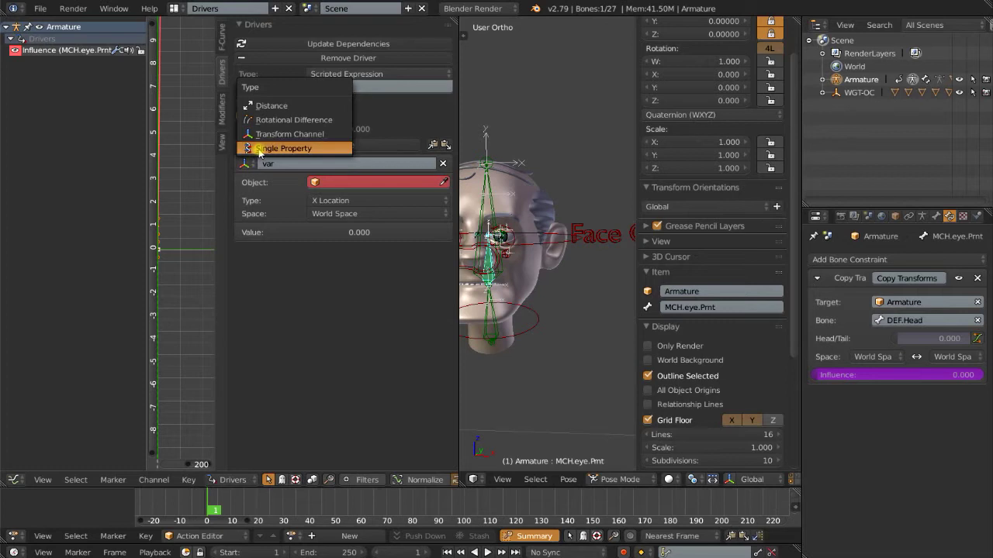
{"action": "left_click", "coordinate": [259, 150]}
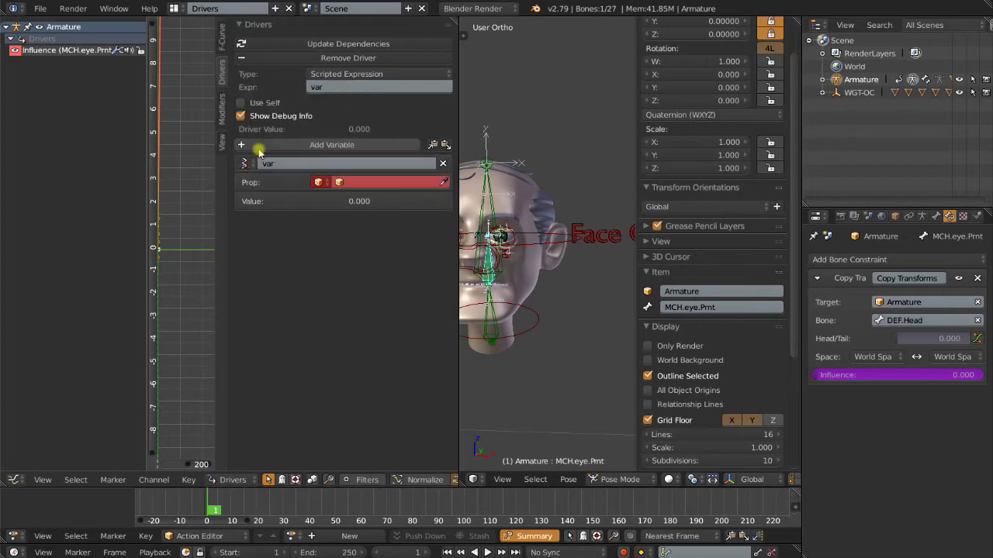
{"action": "left_click", "coordinate": [362, 186]}
{"action": "left_click", "coordinate": [358, 199]}
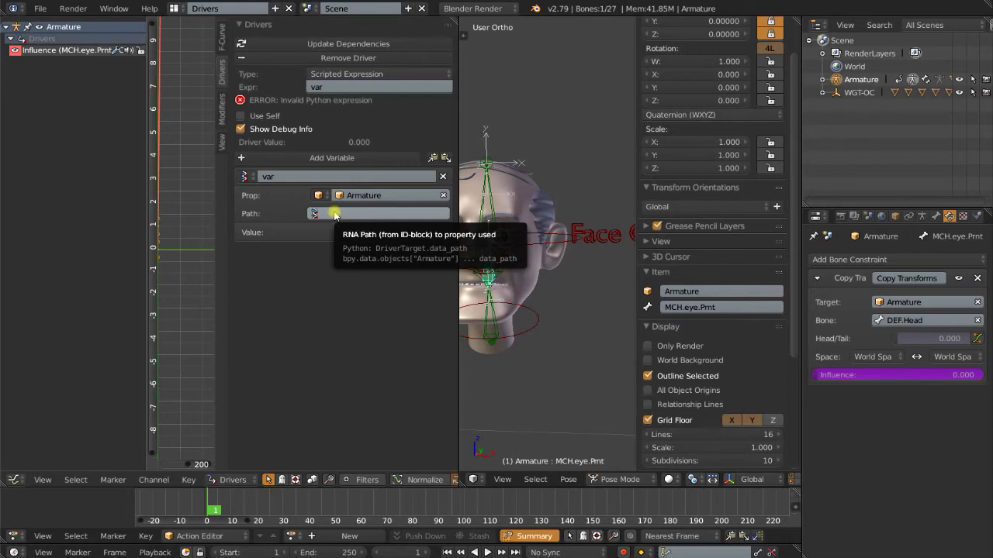
{"action": "key", "text": "ctrl+v"}
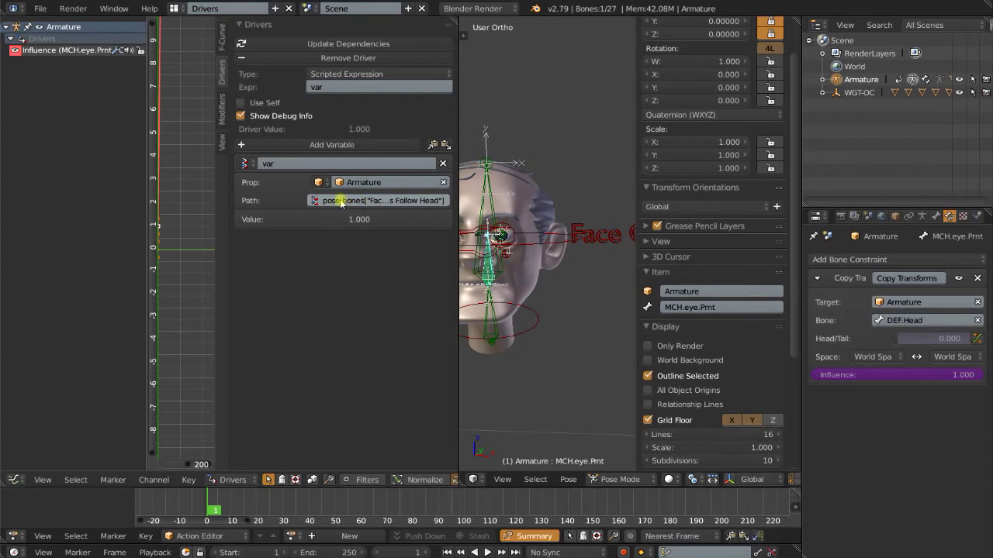
{"action": "left_click_drag", "start_coordinate": [218, 211], "coordinate": [194, 211]}
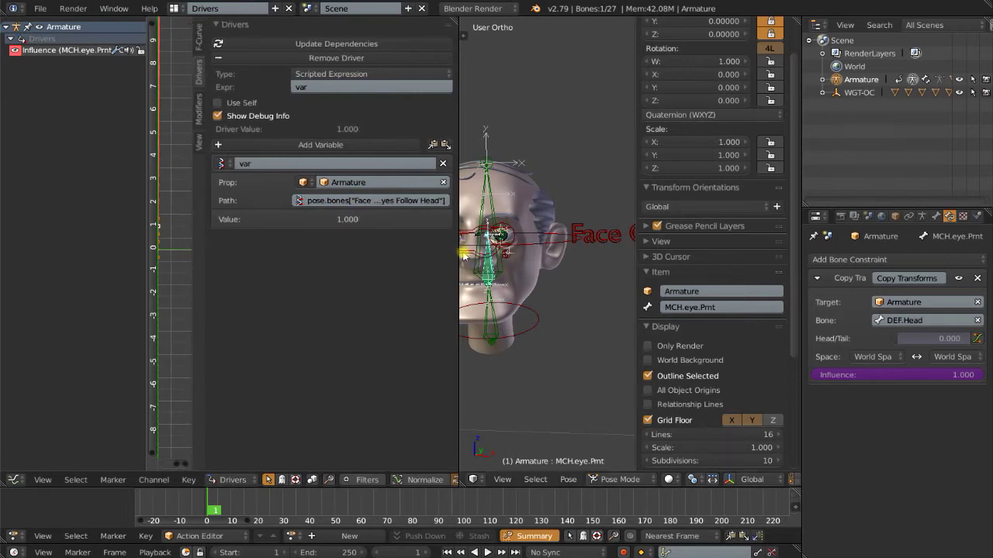
{"action": "left_click_drag", "start_coordinate": [459, 256], "coordinate": [528, 256]}
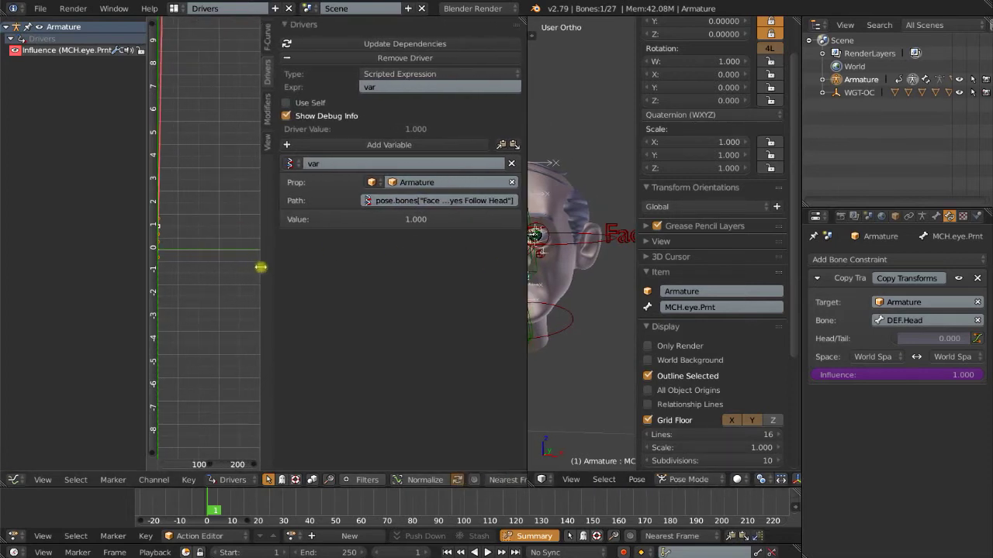
{"action": "left_click_drag", "start_coordinate": [260, 267], "coordinate": [203, 269]}
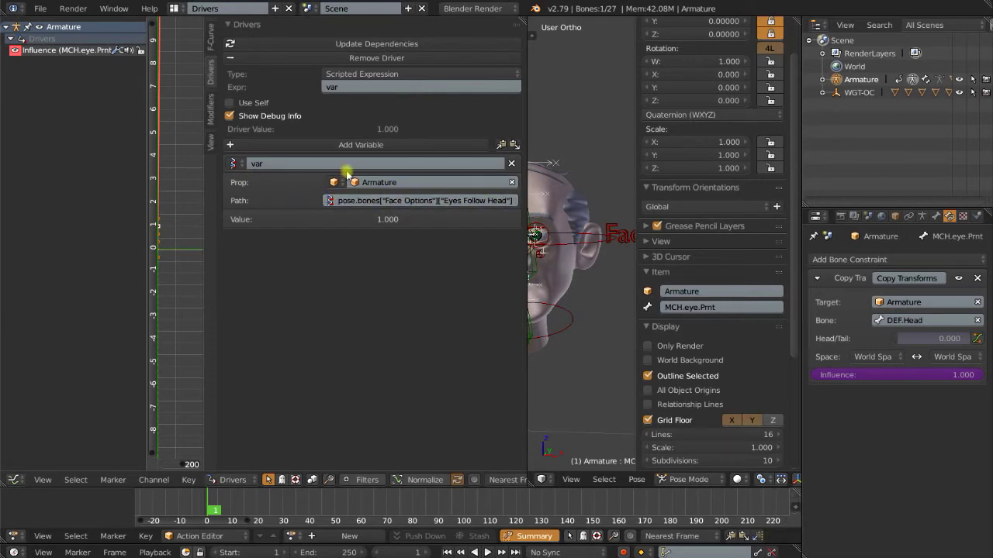
{"action": "left_click", "coordinate": [339, 43]}
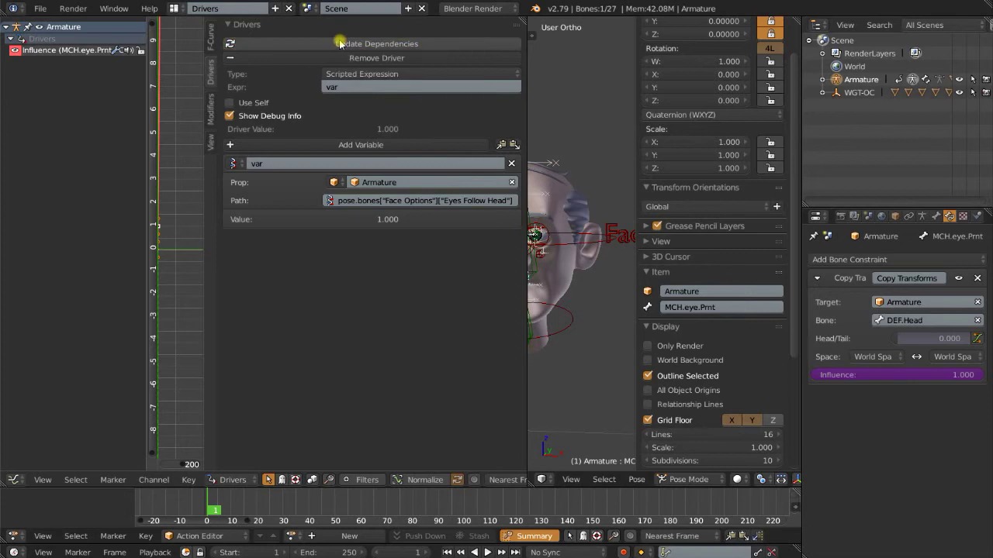
{"action": "left_click", "coordinate": [174, 8]}
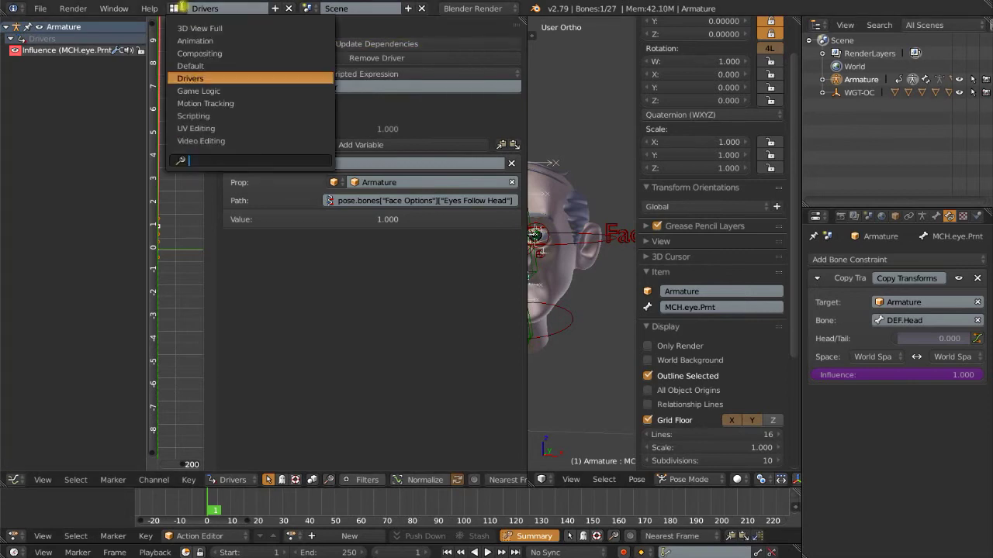
- In the Default layout, test the Face Options bone's Eyes Follow Head slider, then undo
{"action": "left_click", "coordinate": [191, 66]}
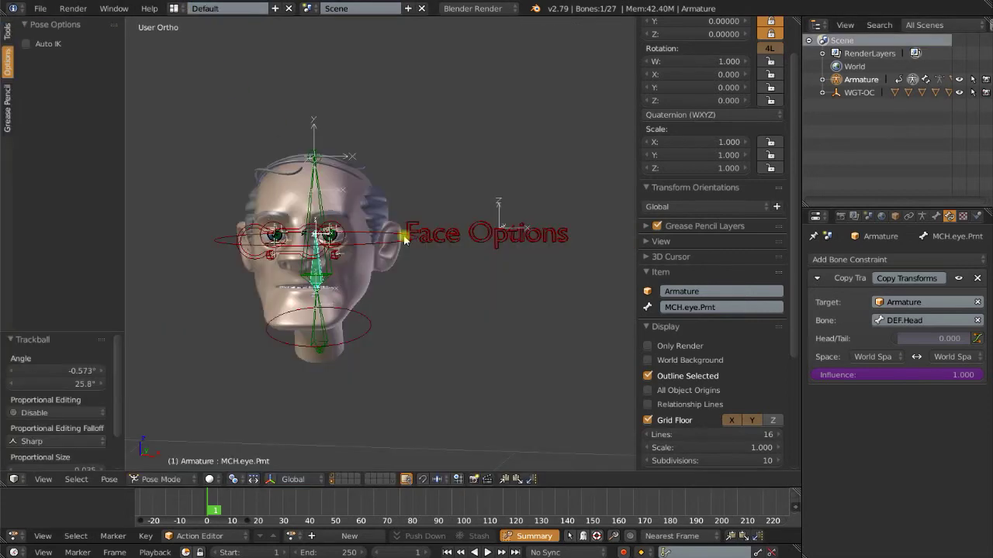
{"action": "right_click", "coordinate": [464, 239]}
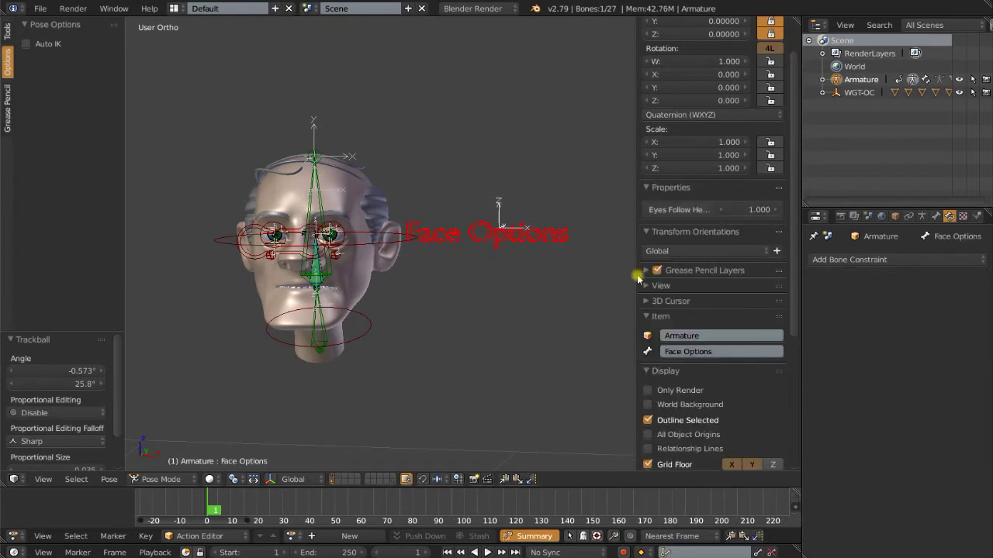
{"action": "left_click_drag", "start_coordinate": [753, 210], "coordinate": [712, 210]}
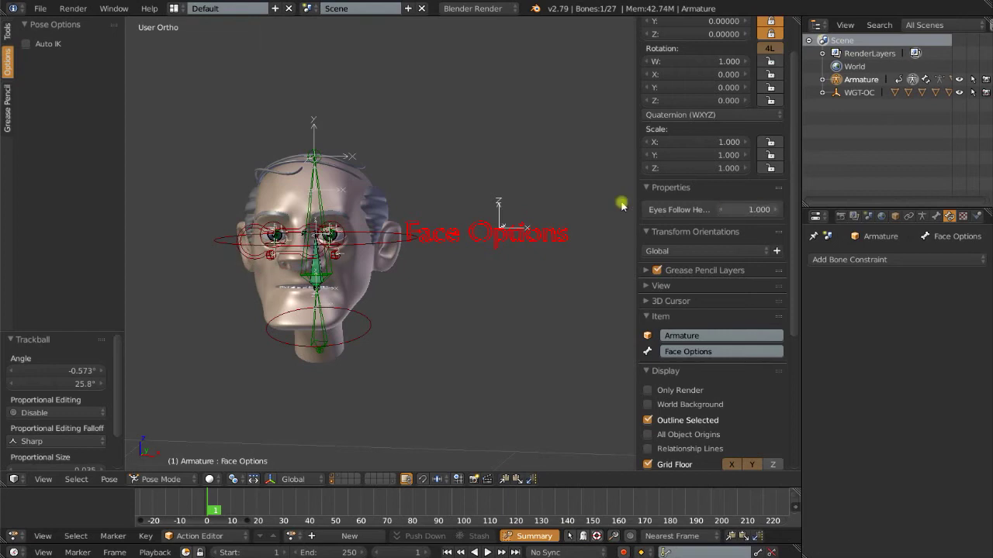
{"action": "left_click_drag", "start_coordinate": [745, 210], "coordinate": [721, 210]}
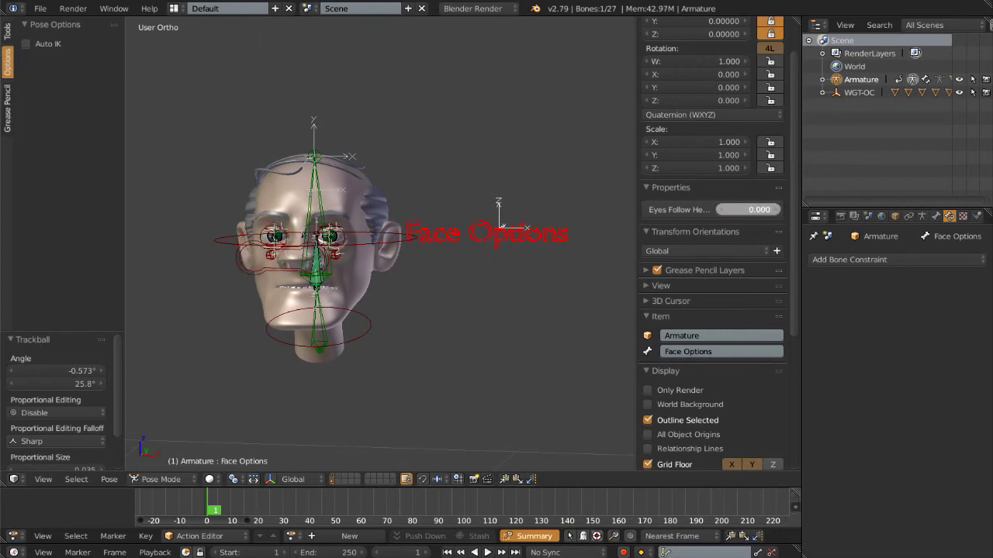
{"action": "key", "text": "ctrl+z"}
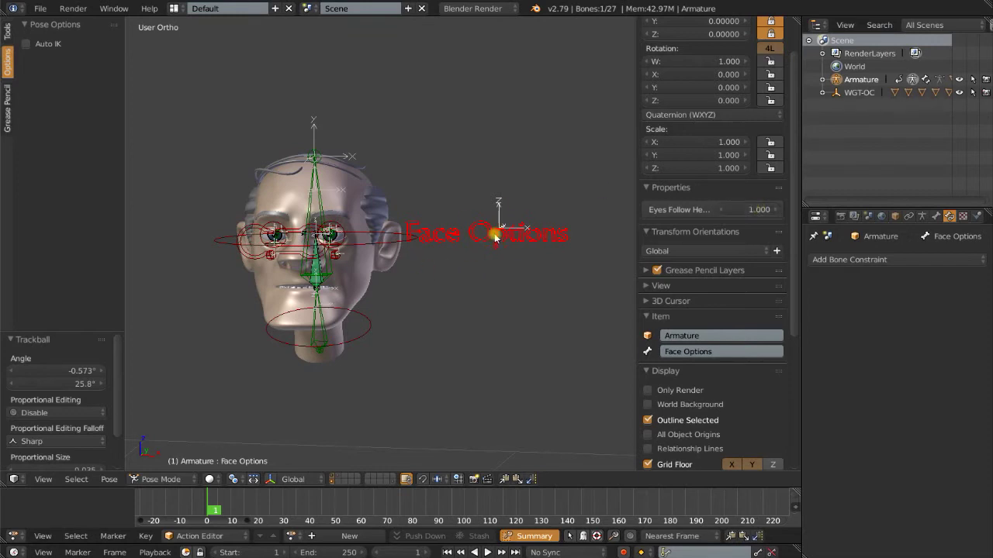
{"action": "mouse_move", "coordinate": [754, 209]}
{"action": "left_mouse_down"}
{"action": "mouse_move", "coordinate": [729, 210]}
{"action": "mouse_move", "coordinate": [754, 209]}
{"action": "left_mouse_up"}
- Select all rig bones and clear their pose rotation and scale
{"action": "scroll", "coordinate": [453, 305], "scroll_direction": "down", "scroll_amount": 2}
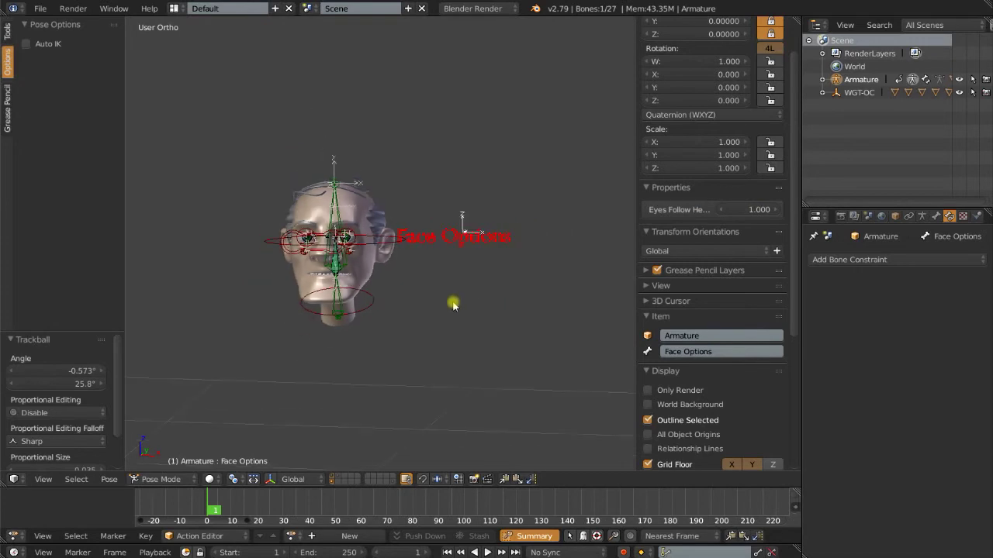
{"action": "scroll", "coordinate": [452, 318], "scroll_direction": "up", "scroll_amount": 2}
{"action": "middle_click_drag", "start_coordinate": [445, 324], "coordinate": [445, 317]}
{"action": "scroll", "coordinate": [442, 327], "scroll_direction": "down", "scroll_amount": 2}
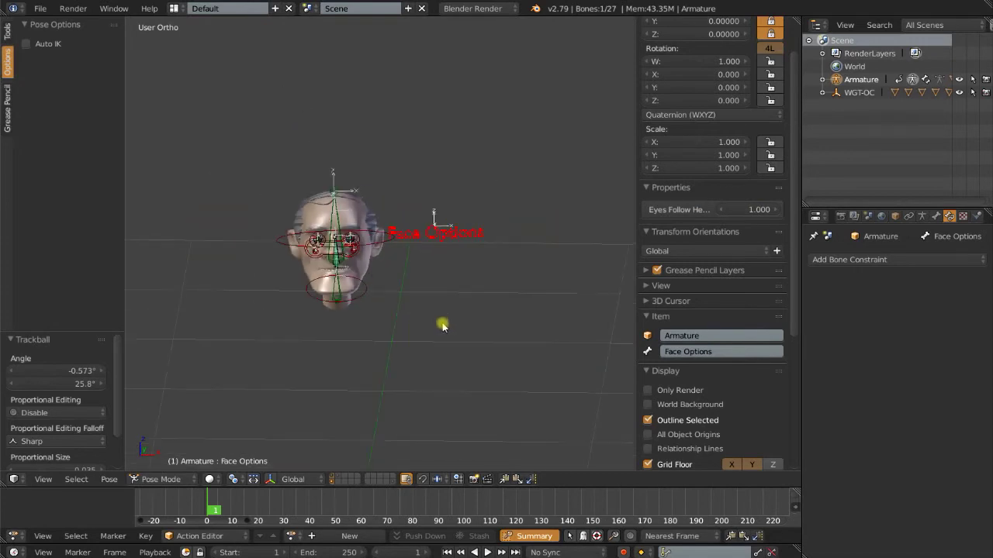
{"action": "scroll", "coordinate": [440, 323], "scroll_direction": "up", "scroll_amount": 3}
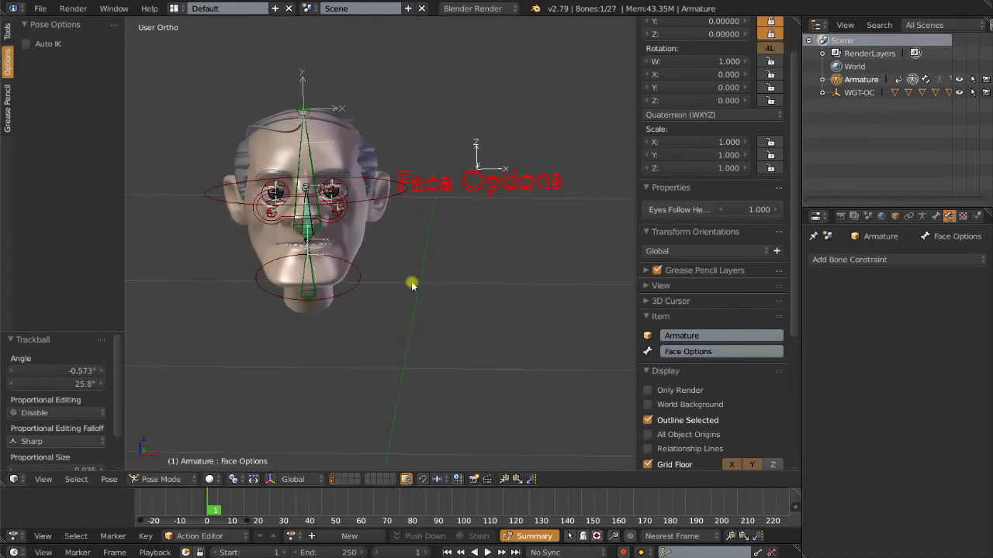
{"action": "key", "text": "a"}
{"action": "key", "text": "alt+r"}
{"action": "key", "text": "alt+s"}
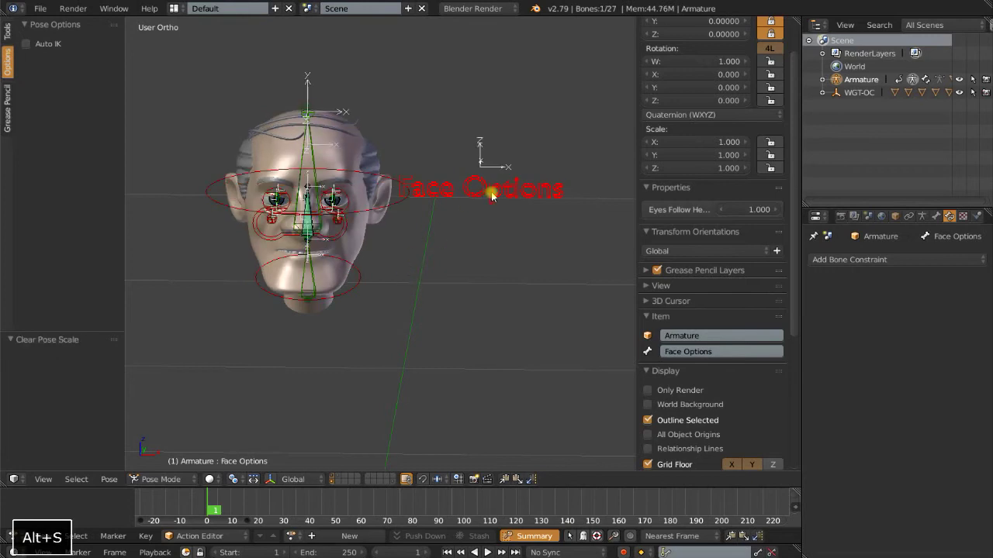
{"action": "mouse_move", "coordinate": [427, 297]}
{"action": "middle_mouse_down"}
{"action": "mouse_move", "coordinate": [394, 281]}
{"action": "mouse_move", "coordinate": [423, 295]}
{"action": "middle_mouse_up"}
{"action": "scroll", "coordinate": [427, 310], "scroll_direction": "down", "scroll_amount": 1}
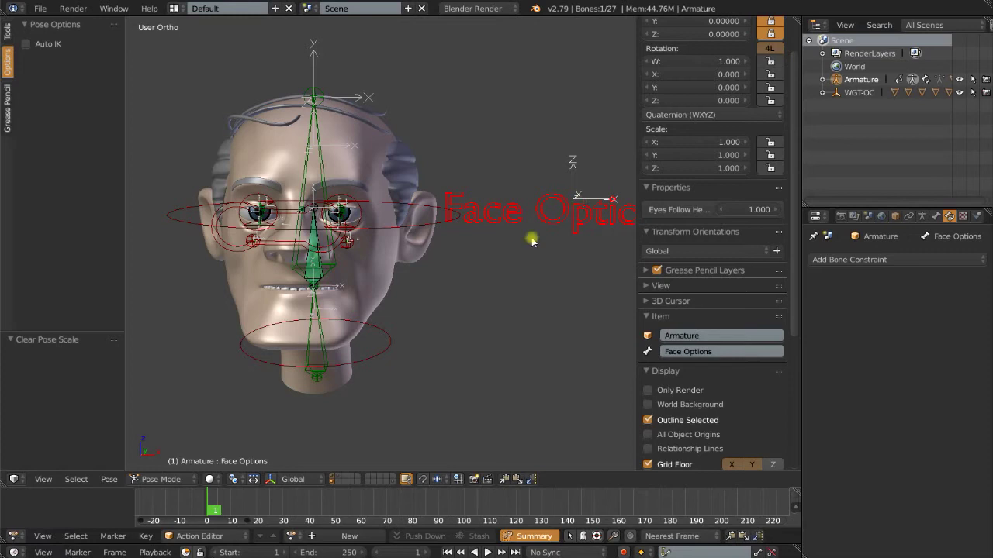
{"action": "scroll", "coordinate": [504, 268], "scroll_direction": "down", "scroll_amount": 2}
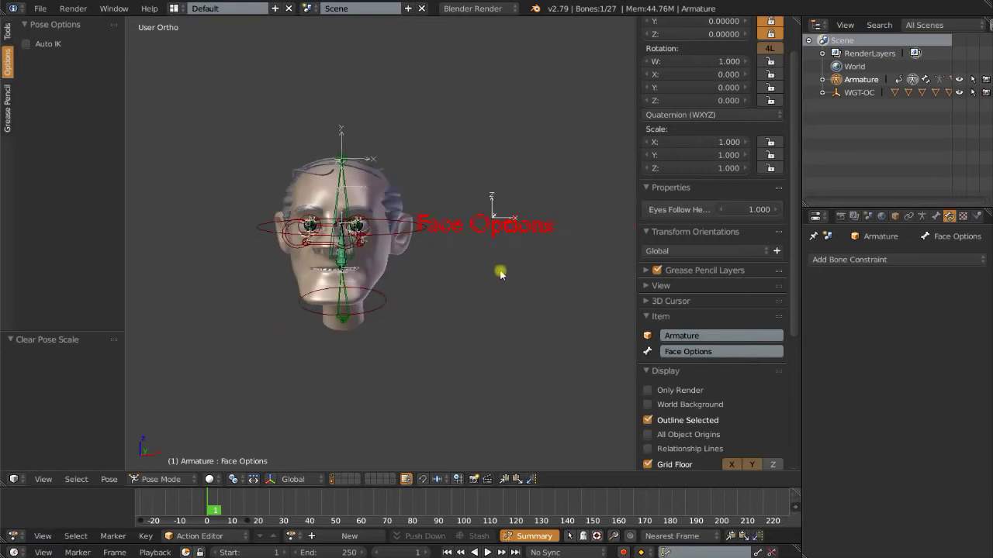
- Turn on the armature's X-Ray display so bones draw in front of the head, then bring up its driver options
{"action": "left_click", "coordinate": [922, 217]}
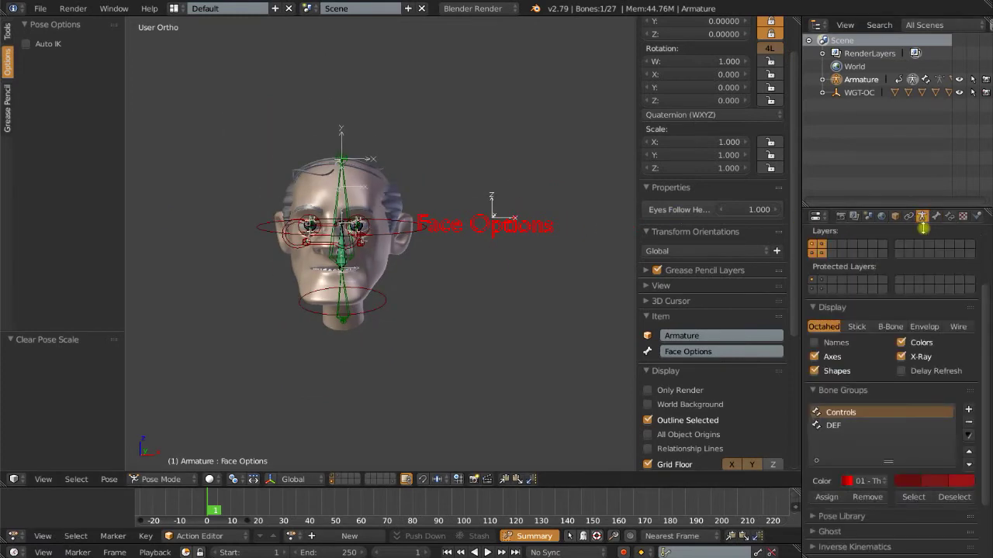
{"action": "left_click", "coordinate": [903, 357]}
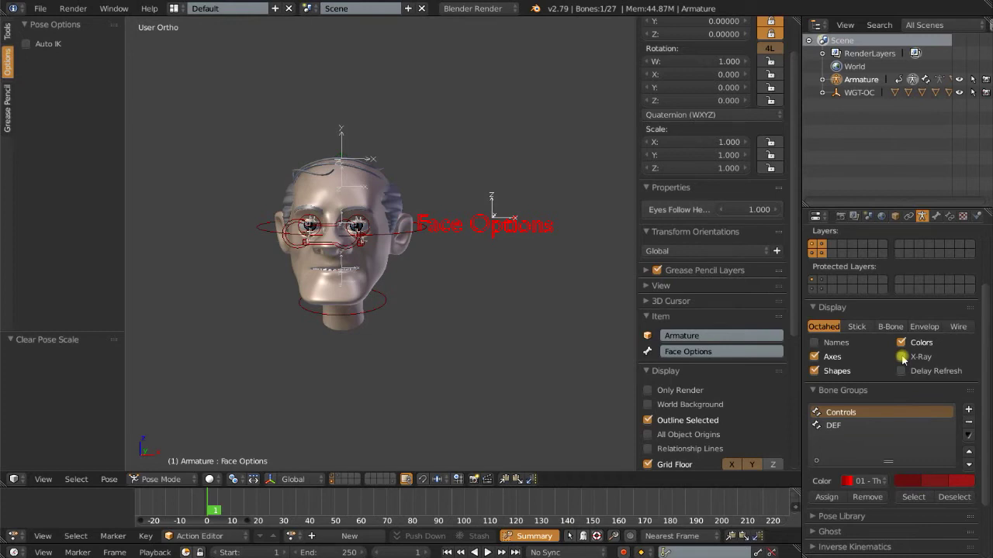
{"action": "left_click", "coordinate": [902, 357]}
{"action": "left_click", "coordinate": [902, 357]}
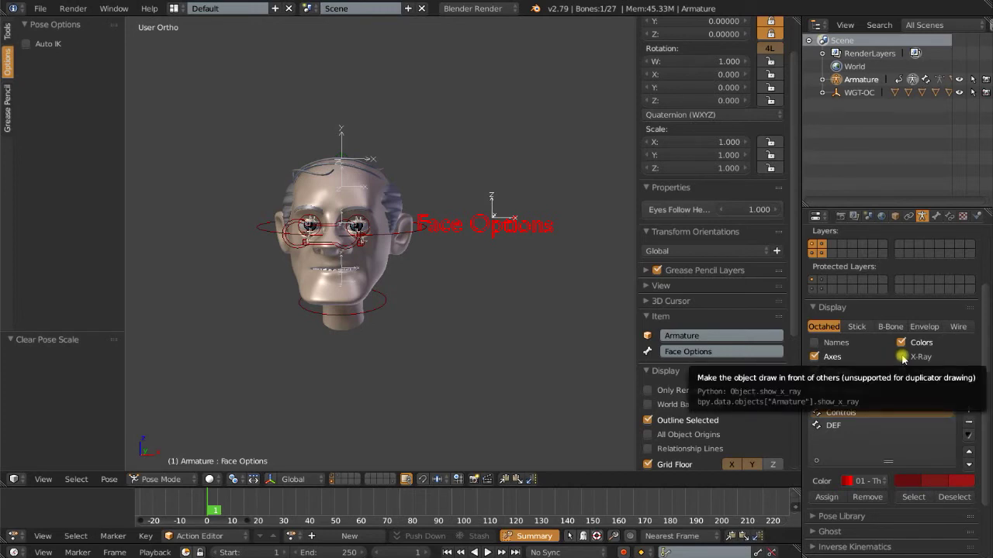
{"action": "left_click", "coordinate": [902, 357]}
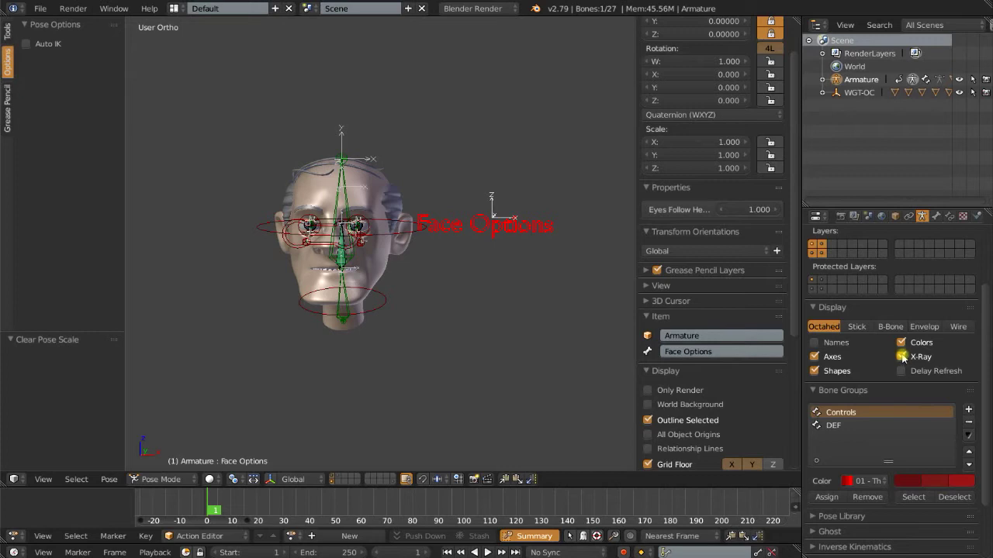
{"action": "right_click", "coordinate": [902, 357]}
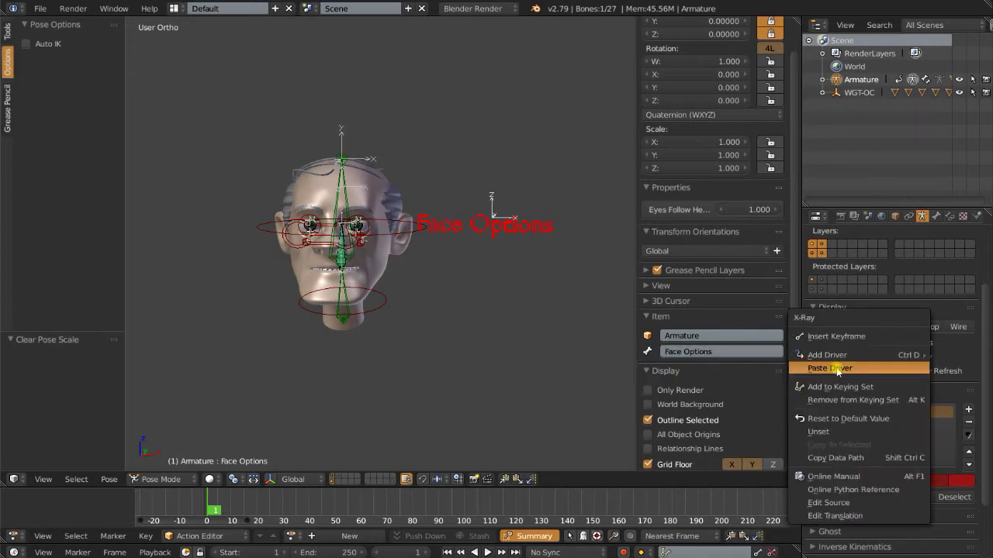
{"action": "mouse_move", "coordinate": [830, 355]}
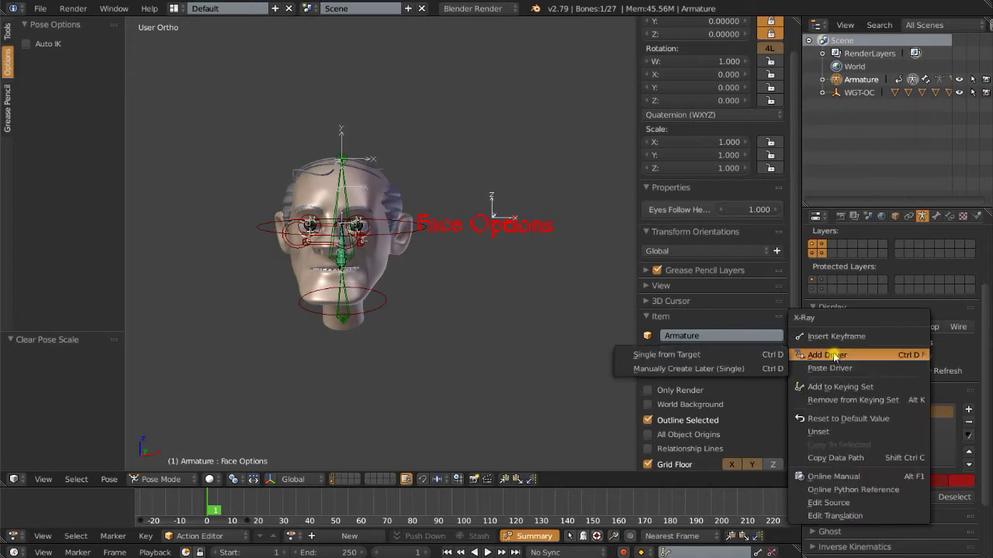
- Give X-Ray an empty driver and add a new custom property to the Face Options bone
{"action": "left_click", "coordinate": [715, 370]}
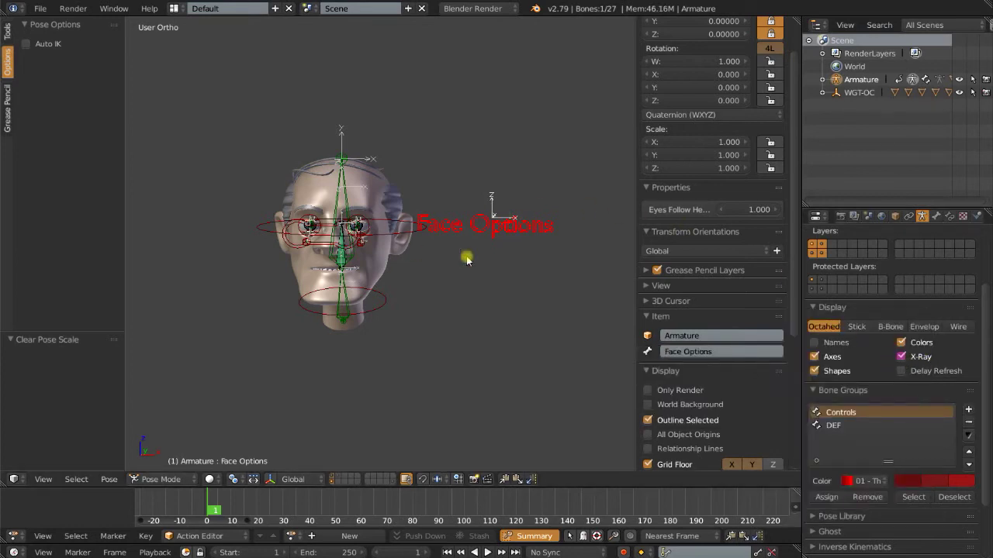
{"action": "left_click", "coordinate": [936, 216]}
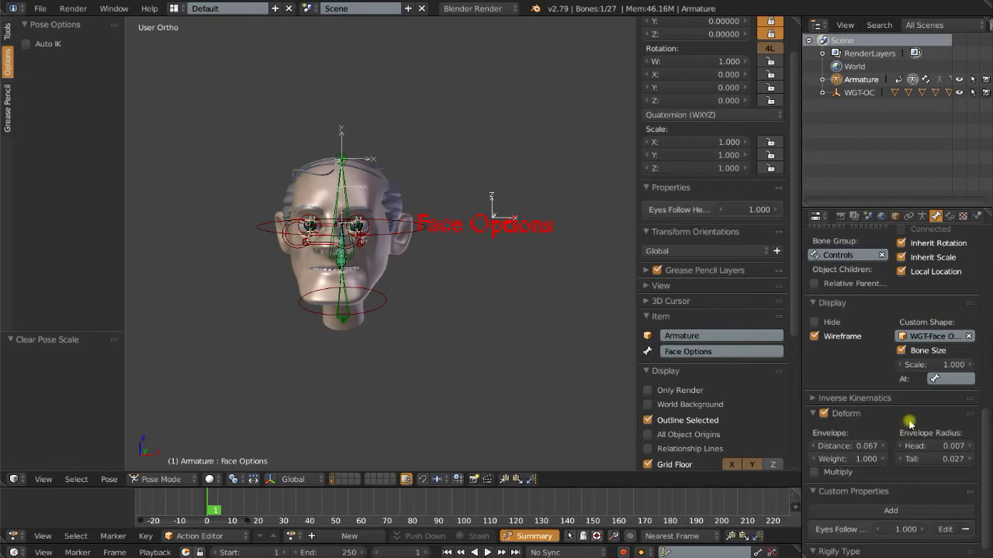
{"action": "scroll", "coordinate": [912, 421], "scroll_direction": "down", "scroll_amount": 1}
{"action": "left_click", "coordinate": [881, 488]}
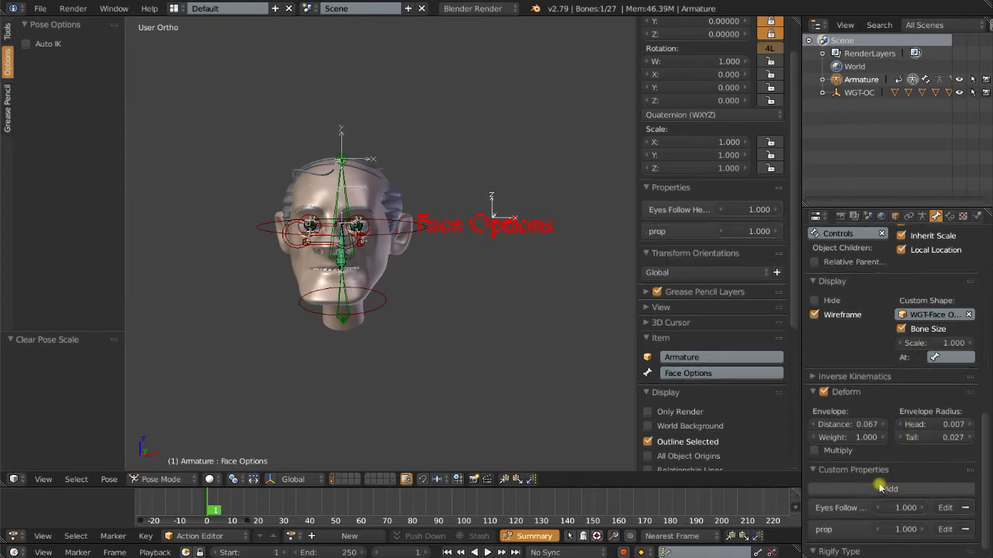
{"action": "scroll", "coordinate": [881, 487], "scroll_direction": "down", "scroll_amount": 1}
- Name the new custom property 'X Ray' with a value of 1
{"action": "left_click", "coordinate": [944, 507]}
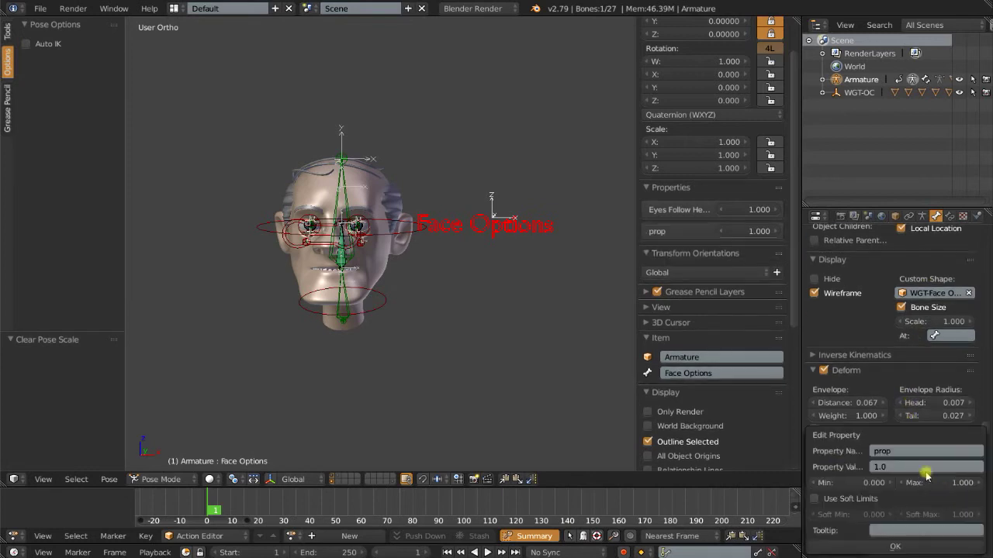
{"action": "left_click", "coordinate": [896, 450]}
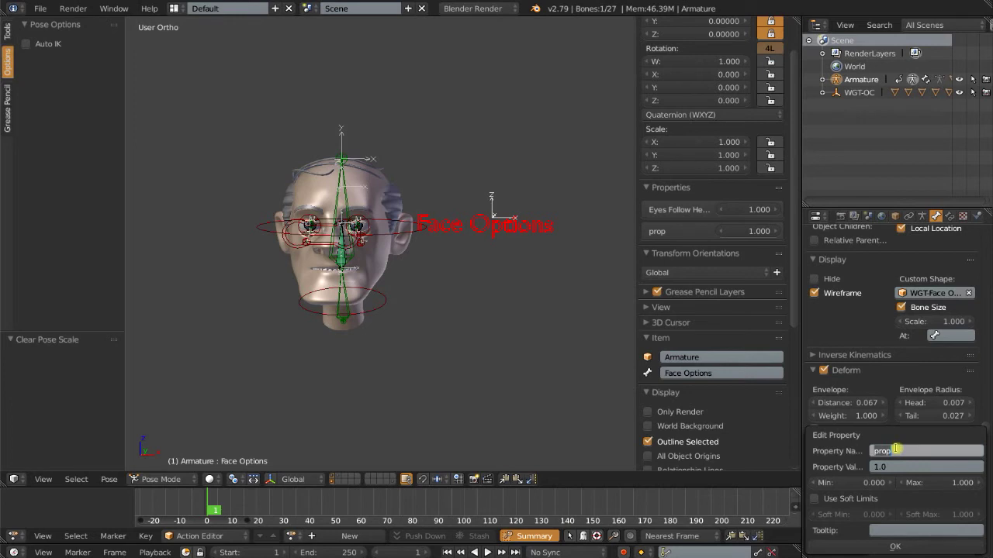
{"action": "type", "text": "X Ray"}
{"action": "left_click", "coordinate": [892, 467]}
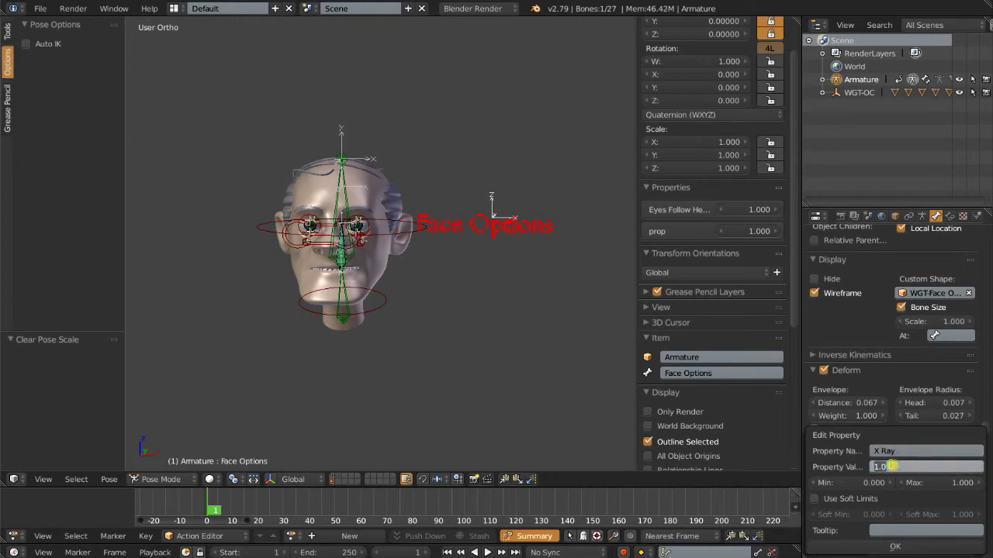
{"action": "type", "text": "1"}
{"action": "key", "text": "Return"}
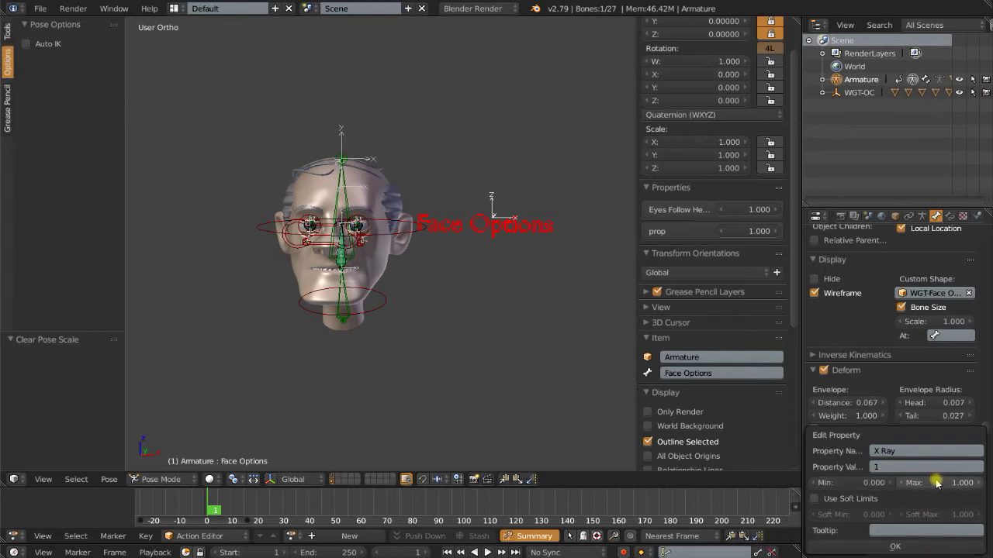
{"action": "left_click", "coordinate": [895, 546]}
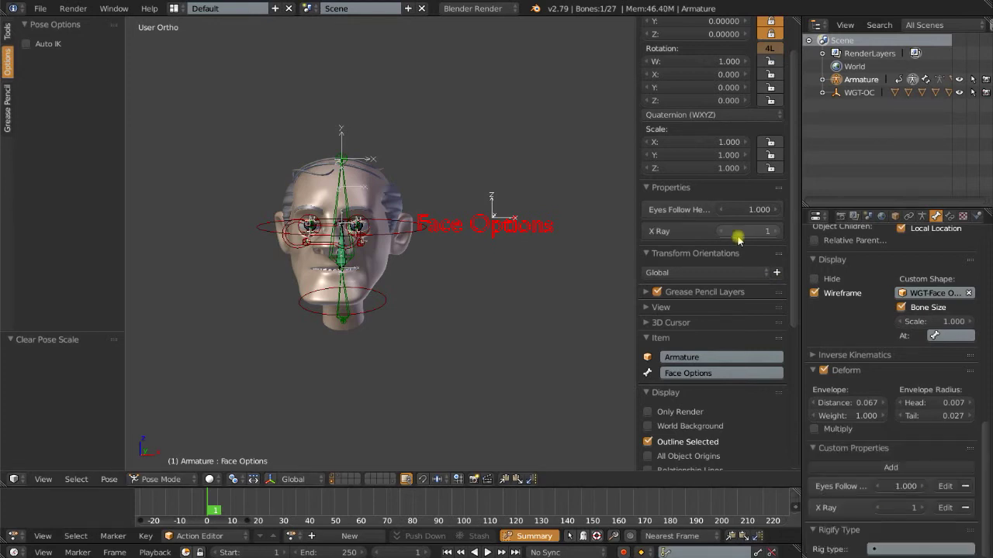
- Test the X Ray property by dragging it, then copy its data path
{"action": "left_click_drag", "start_coordinate": [675, 233], "coordinate": [761, 232]}
{"action": "right_click", "coordinate": [713, 231]}
{"action": "left_click", "coordinate": [718, 233]}
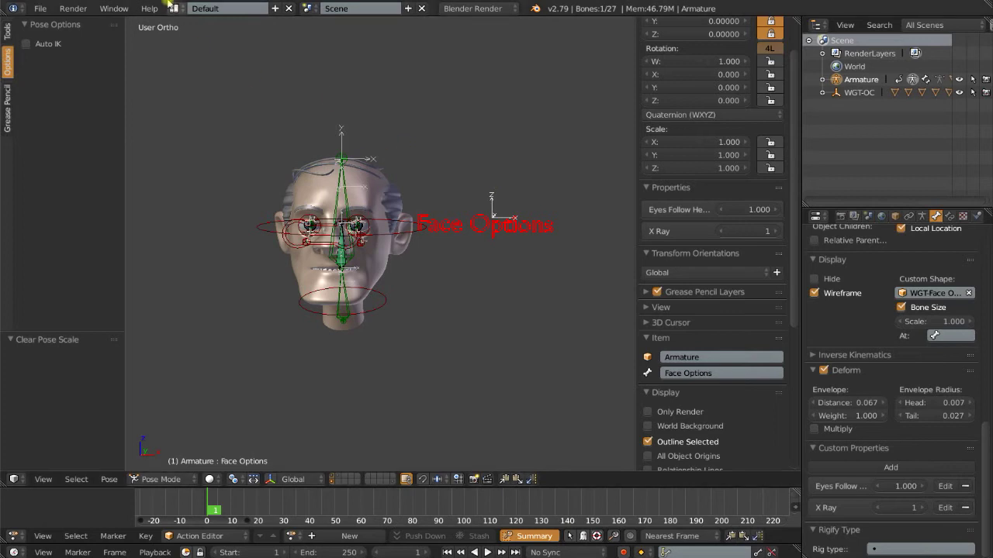
{"action": "left_click", "coordinate": [174, 7]}
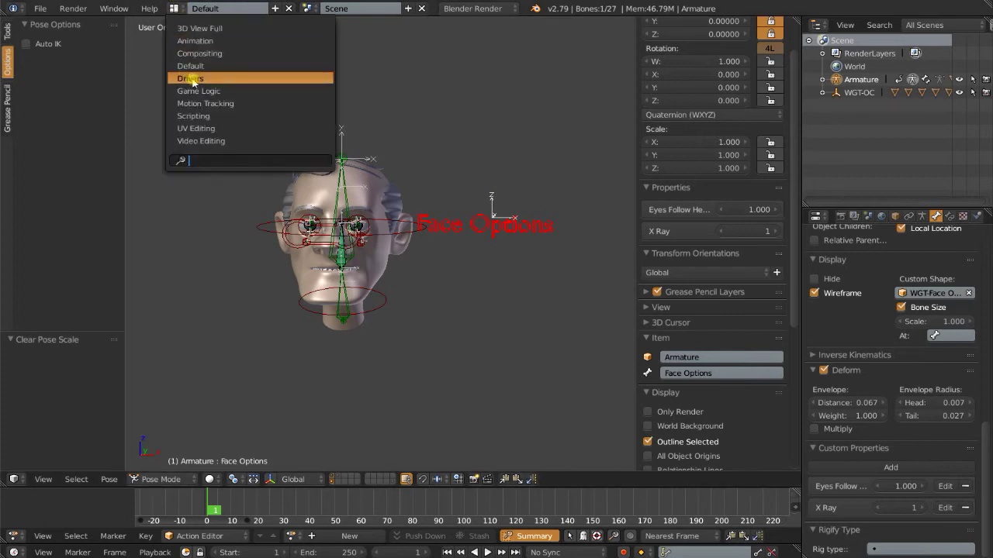
- In the Drivers layout, change the X-Ray driver expression from True to var
{"action": "left_click", "coordinate": [189, 79]}
{"action": "left_click", "coordinate": [35, 49]}
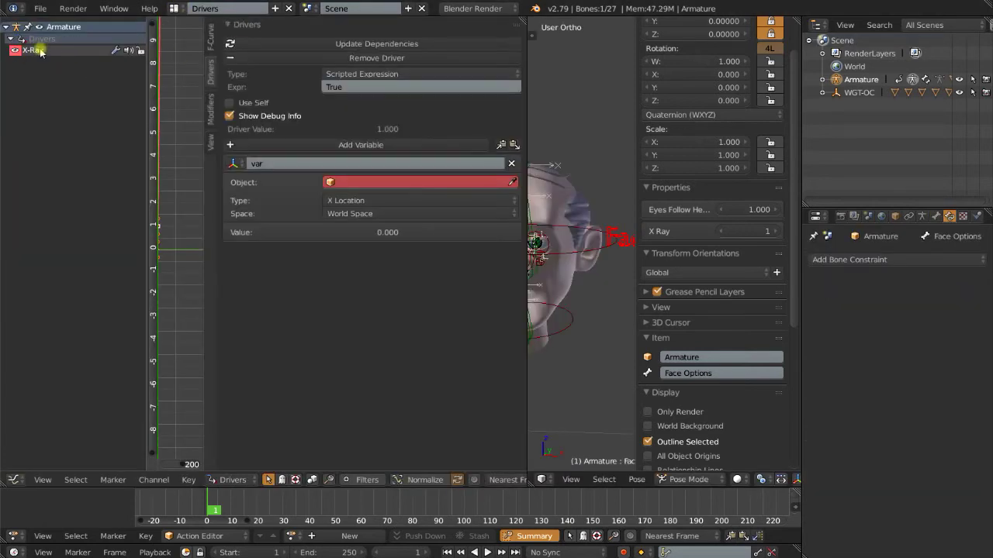
{"action": "left_click", "coordinate": [373, 90]}
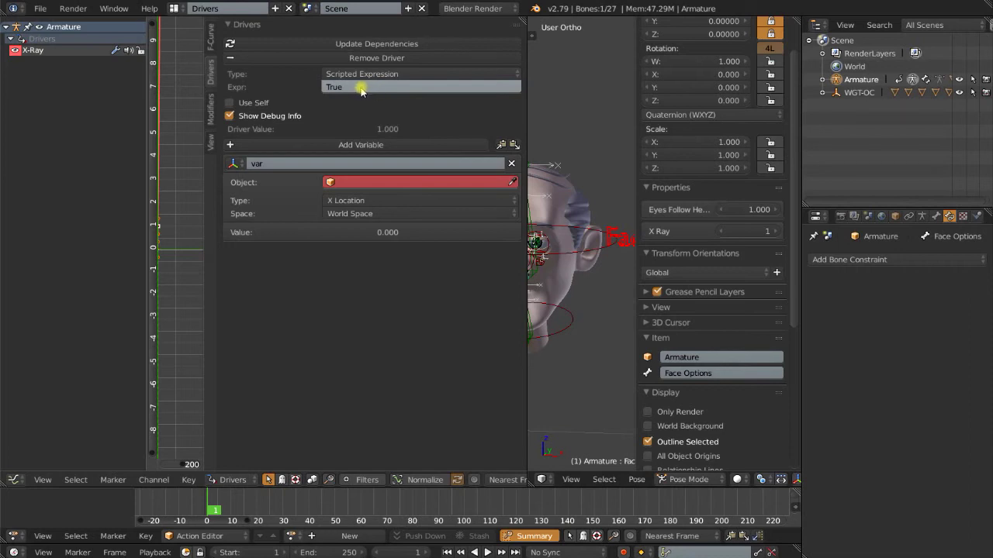
{"action": "left_click", "coordinate": [351, 87]}
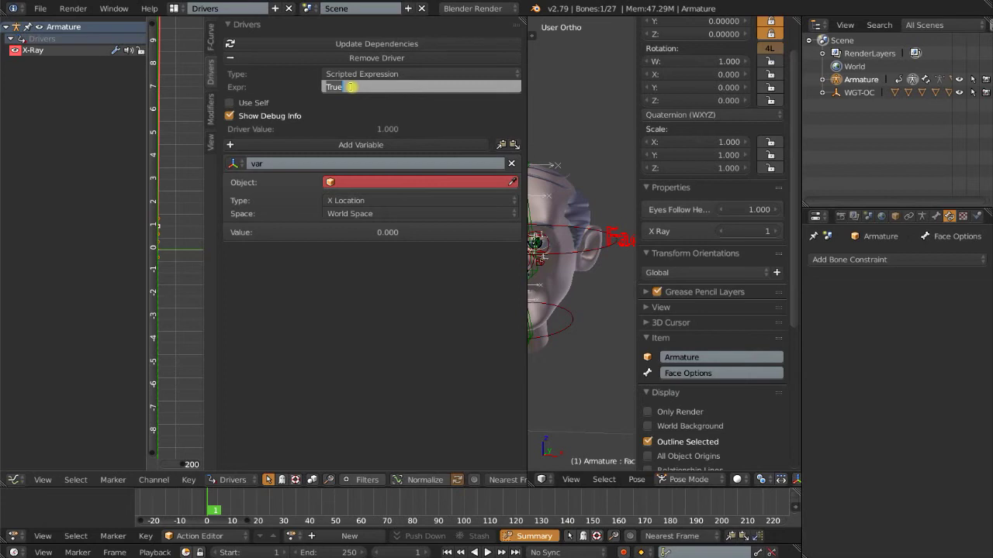
{"action": "type", "text": "var"}
{"action": "left_click", "coordinate": [245, 166]}
- Make var a Single Property reading the Armature's X Ray path, and update dependencies
{"action": "left_click", "coordinate": [245, 164]}
{"action": "left_click", "coordinate": [258, 149]}
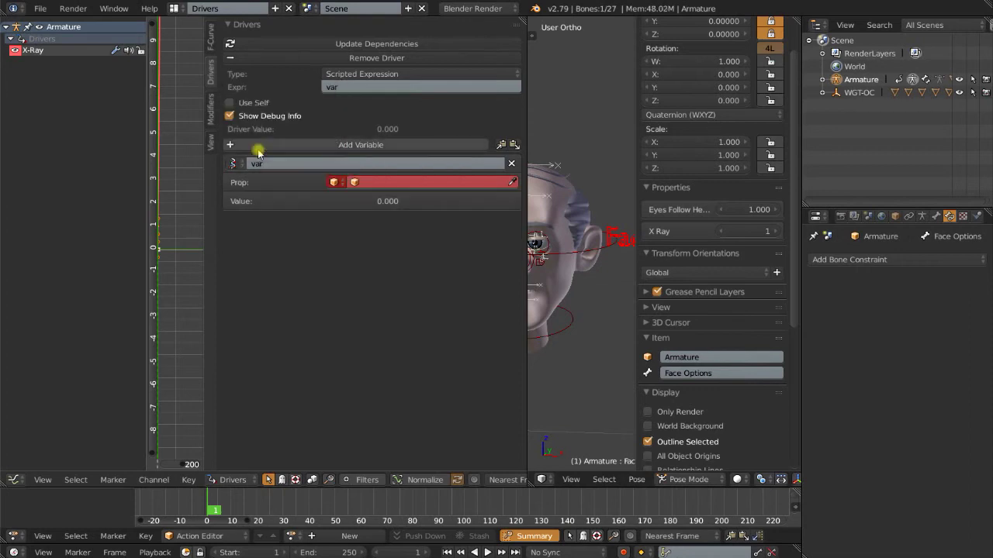
{"action": "left_click", "coordinate": [366, 185]}
{"action": "left_click", "coordinate": [368, 201]}
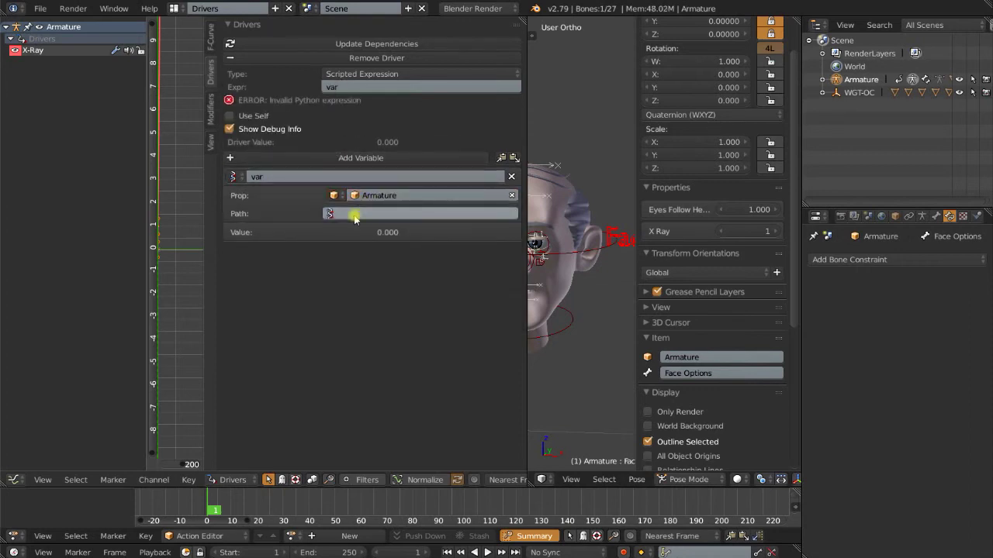
{"action": "key", "text": "ctrl+v"}
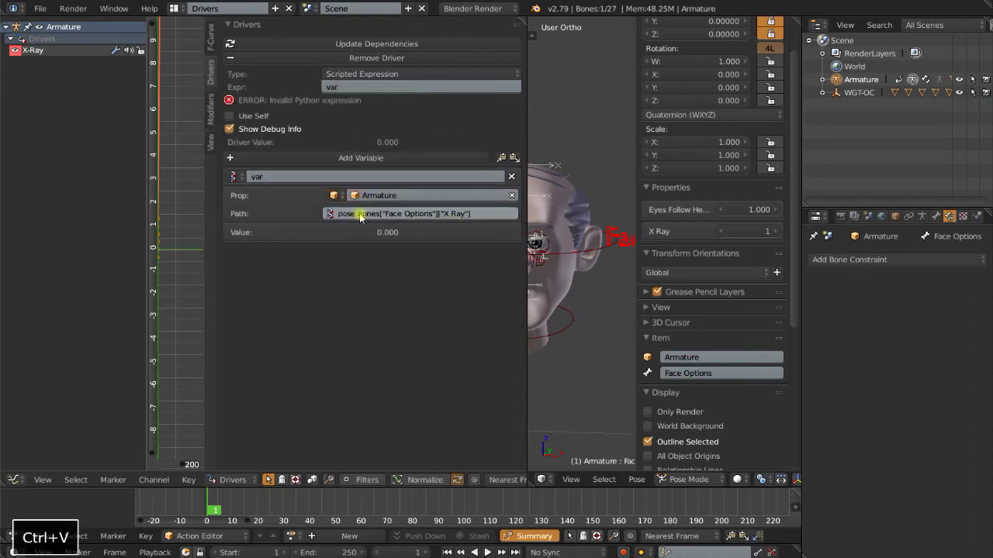
{"action": "left_click", "coordinate": [300, 43]}
{"action": "left_click", "coordinate": [181, 9]}
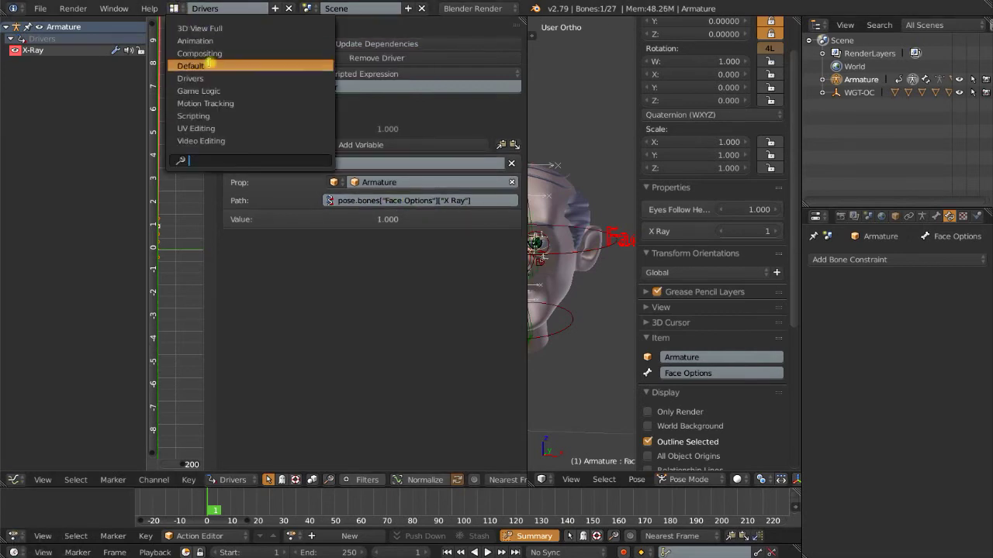
- Back in Default layout, toggle X Ray 1→0→1 to test bone visibility, then select Gramps_Head
{"action": "left_click", "coordinate": [190, 66]}
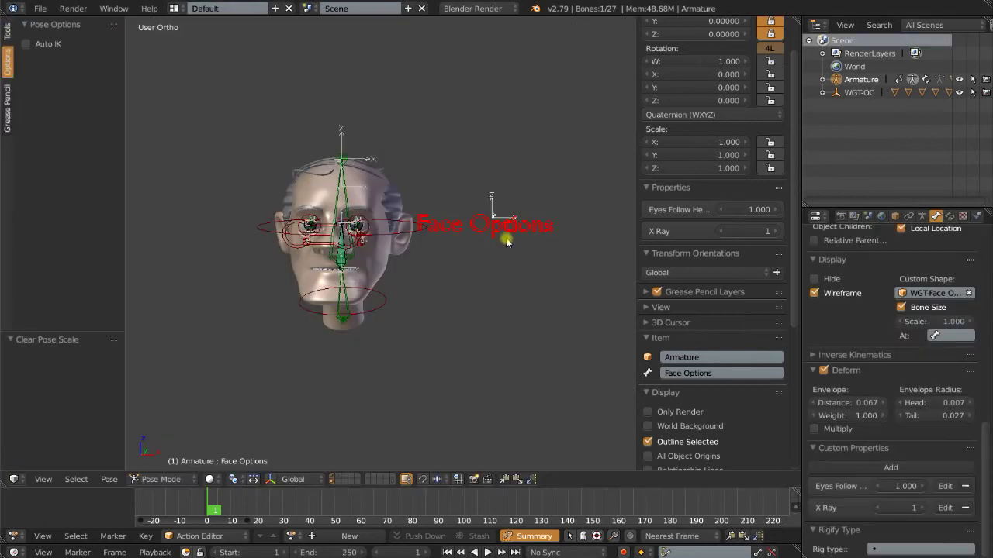
{"action": "mouse_move", "coordinate": [735, 233]}
{"action": "left_mouse_down"}
{"action": "mouse_move", "coordinate": [718, 233]}
{"action": "mouse_move", "coordinate": [733, 233]}
{"action": "left_mouse_up"}
{"action": "scroll", "coordinate": [458, 281], "scroll_direction": "down", "scroll_amount": 3}
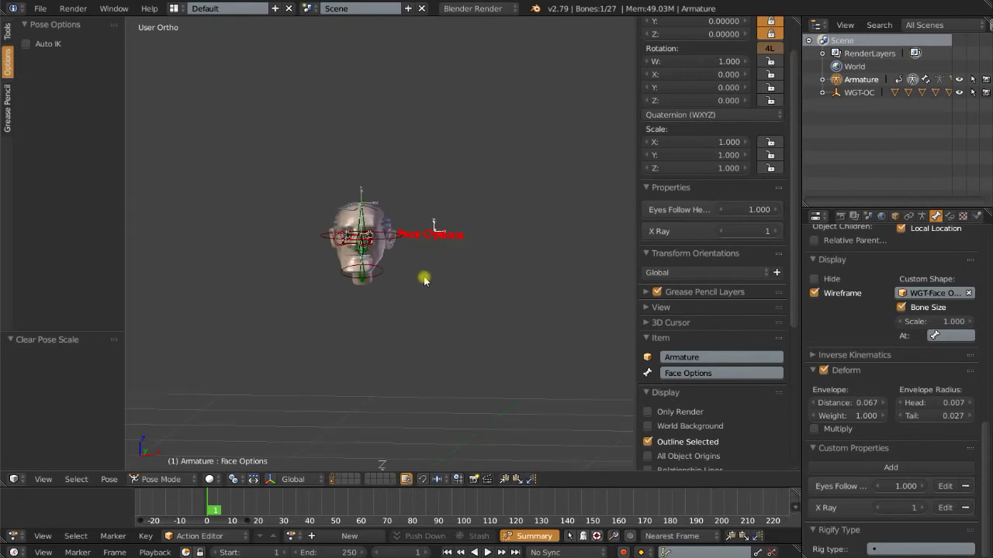
{"action": "middle_click_drag", "start_coordinate": [421, 277], "coordinate": [420, 290]}
{"action": "scroll", "coordinate": [423, 283], "scroll_direction": "up", "scroll_amount": 4}
{"action": "scroll", "coordinate": [416, 277], "scroll_direction": "down", "scroll_amount": 2}
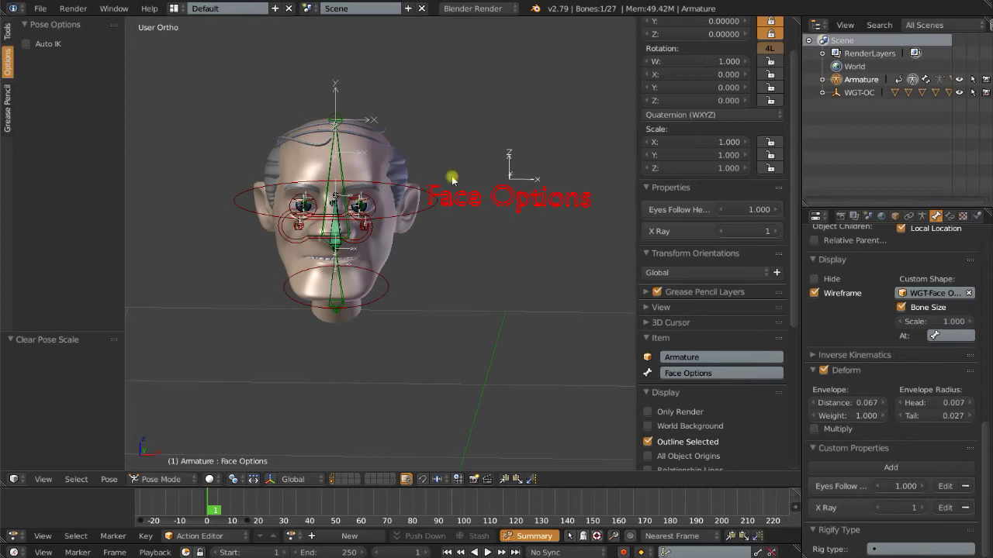
{"action": "right_click", "coordinate": [379, 249]}
{"action": "scroll", "coordinate": [381, 249], "scroll_direction": "up", "scroll_amount": 3}
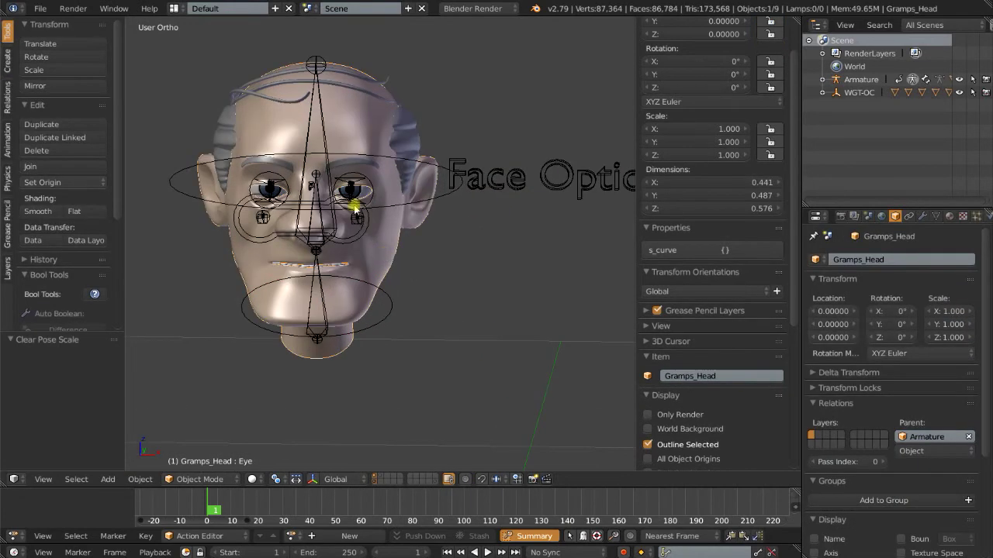
- Add an empty driver to the Subsurf modifier's View subdivision level (2), then select the Face Options bone
{"action": "left_click", "coordinate": [922, 218]}
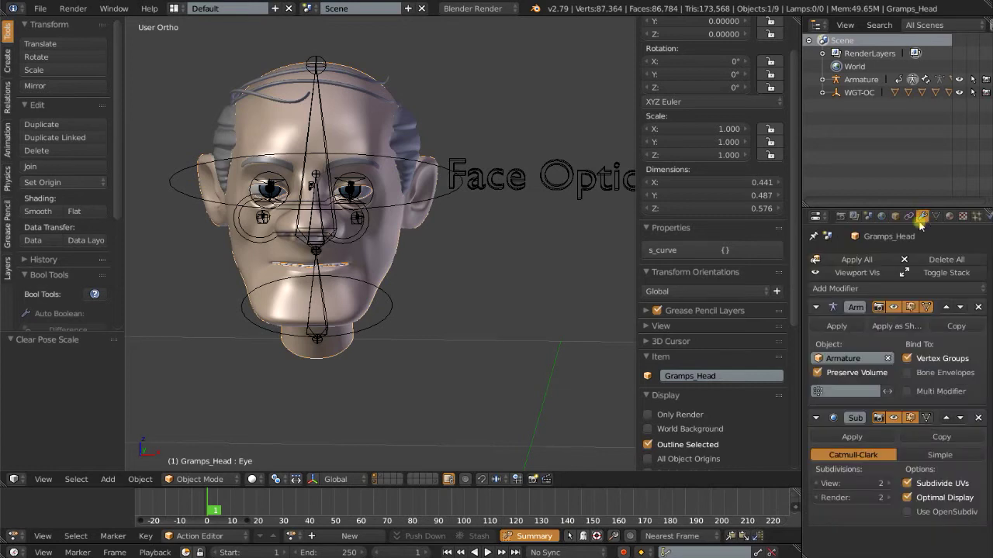
{"action": "right_click", "coordinate": [853, 484]}
{"action": "mouse_move", "coordinate": [775, 385]}
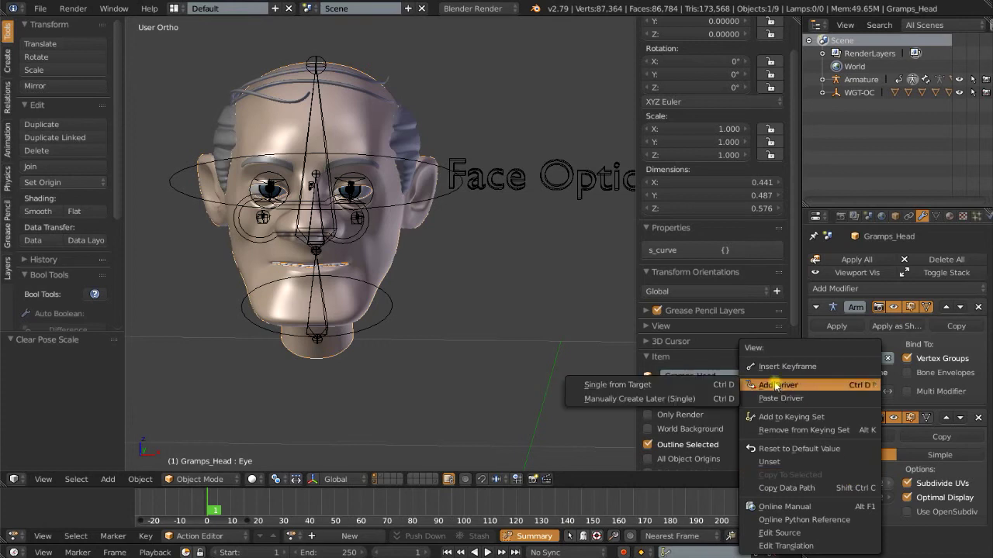
{"action": "left_click", "coordinate": [637, 399]}
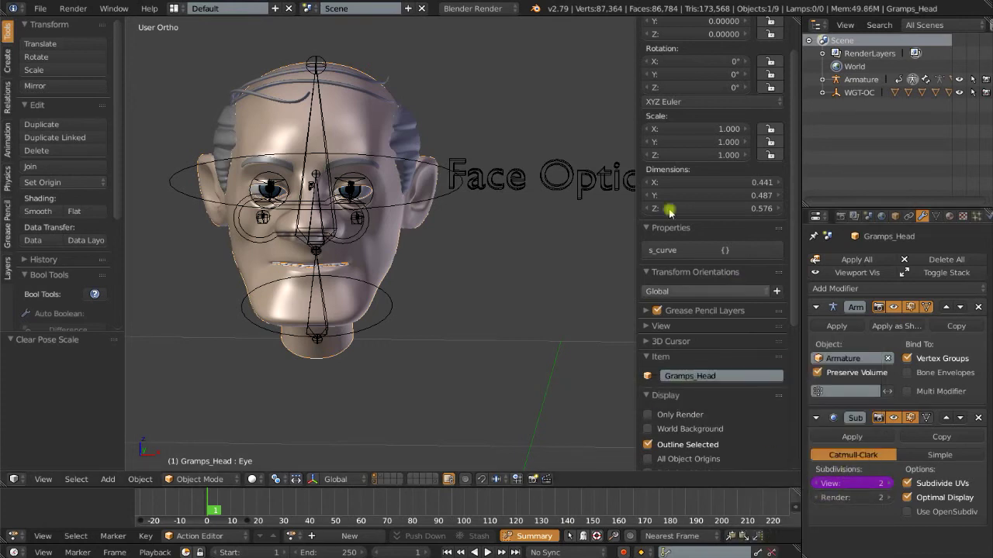
{"action": "right_click", "coordinate": [524, 164]}
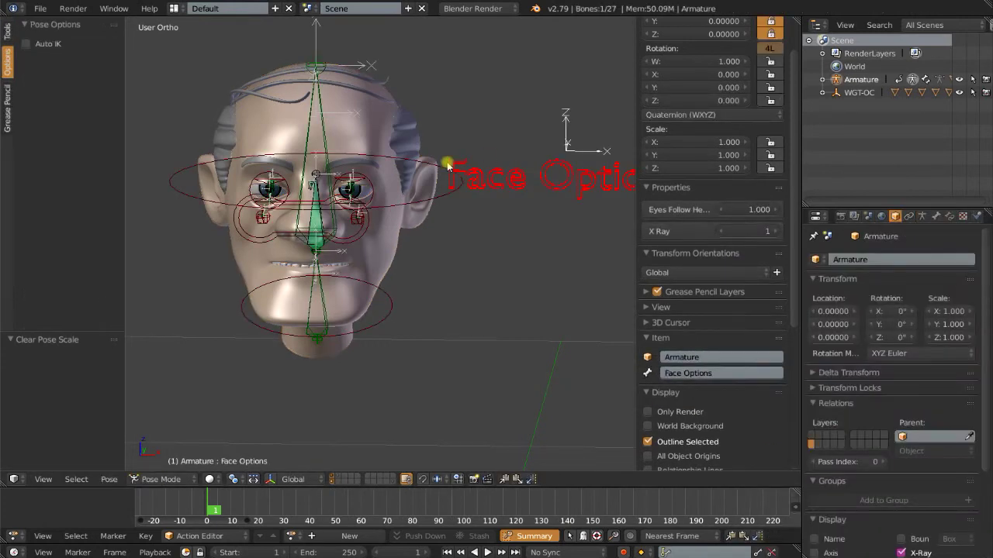
- Add a 'Sub D' custom property to the Face Options bone, value 2 and maximum 4, and try dragging it
{"action": "left_click", "coordinate": [936, 217]}
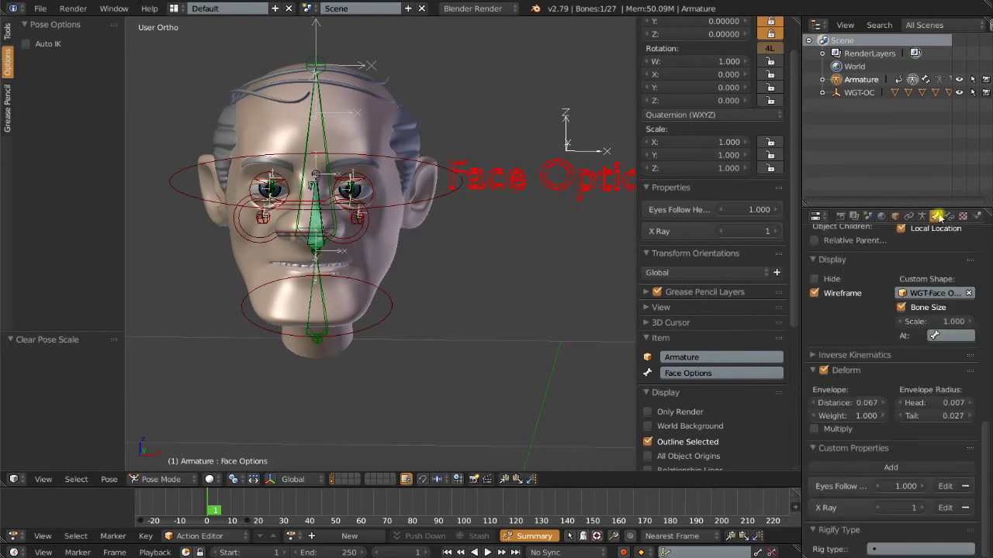
{"action": "left_click", "coordinate": [888, 468]}
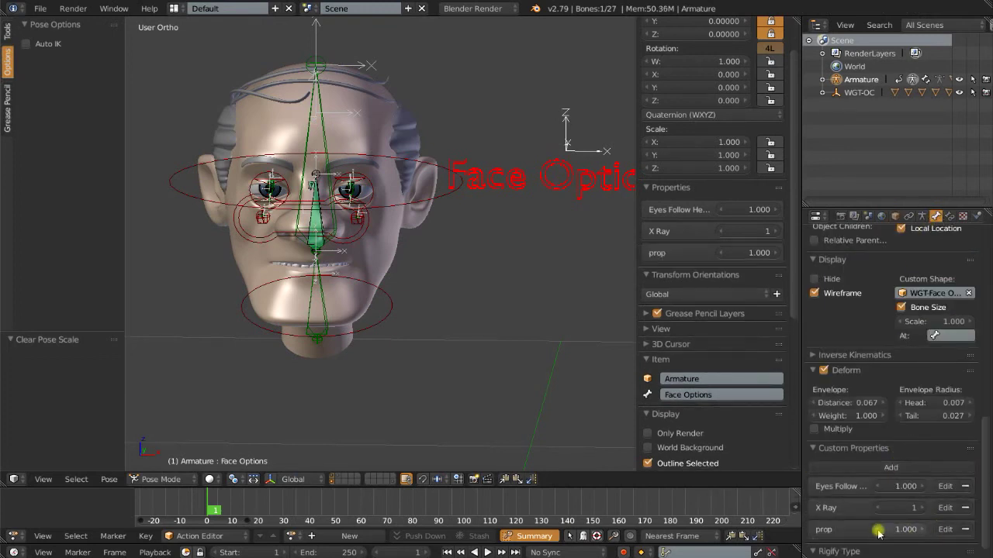
{"action": "left_click", "coordinate": [943, 528]}
{"action": "left_click", "coordinate": [904, 451]}
{"action": "type", "text": "Sub "}
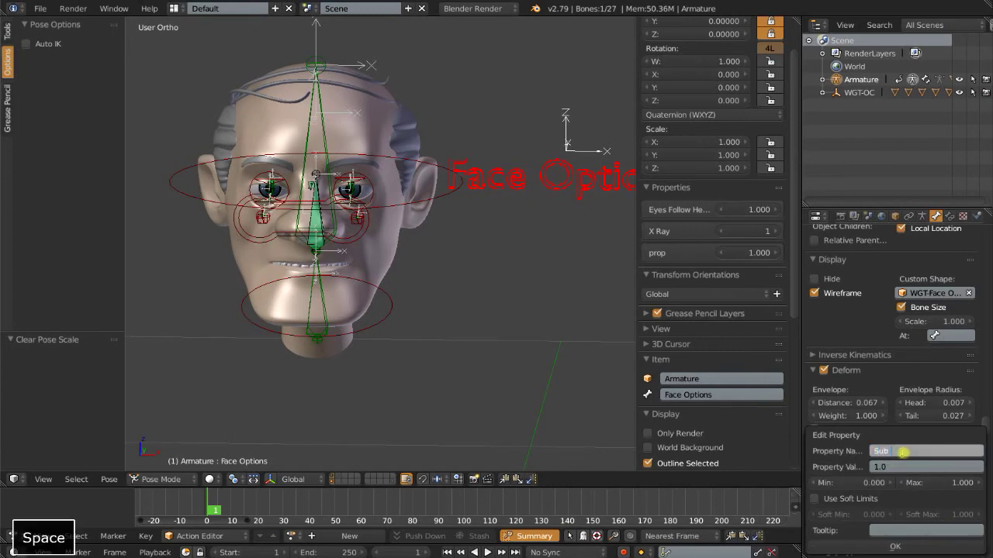
{"action": "type", "text": "D"}
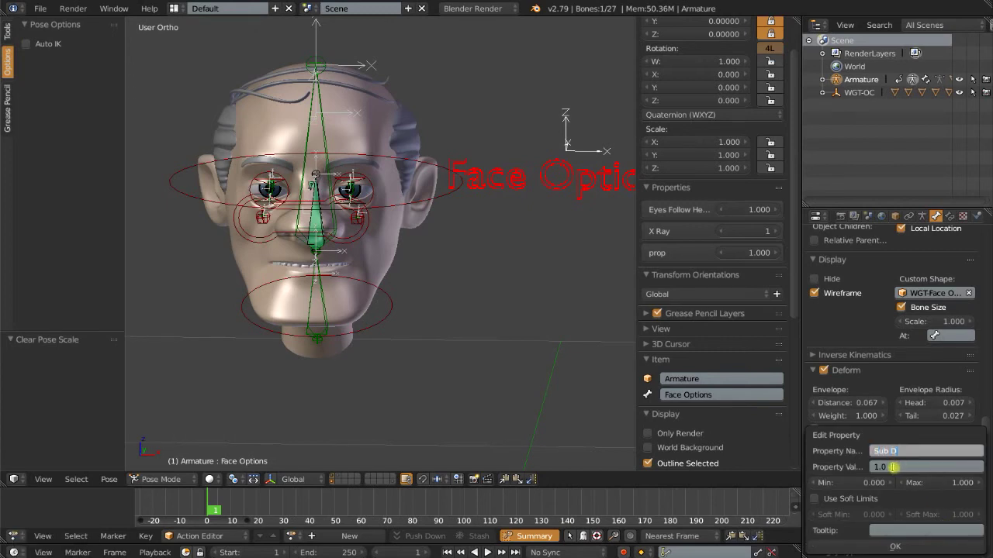
{"action": "left_click", "coordinate": [892, 467]}
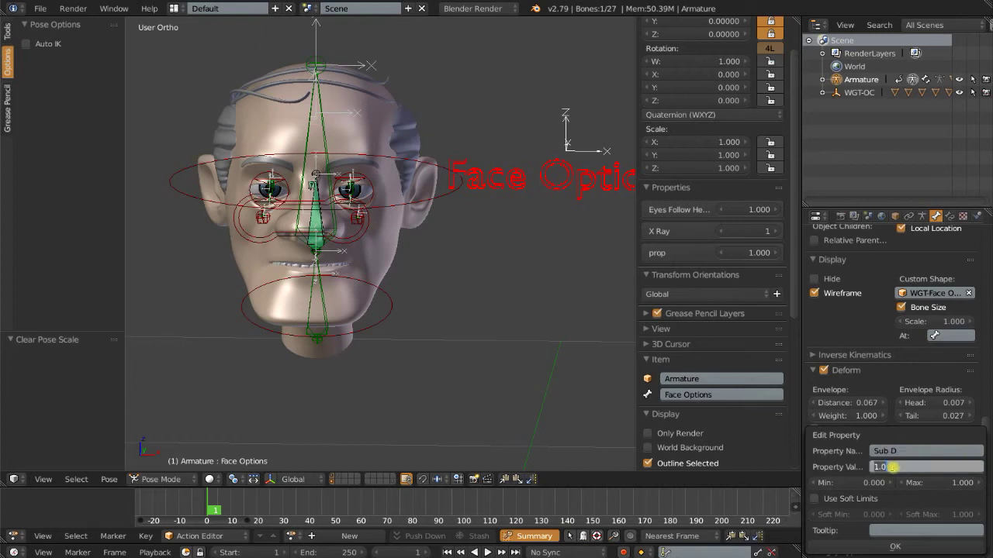
{"action": "type", "text": "2"}
{"action": "left_click", "coordinate": [922, 483]}
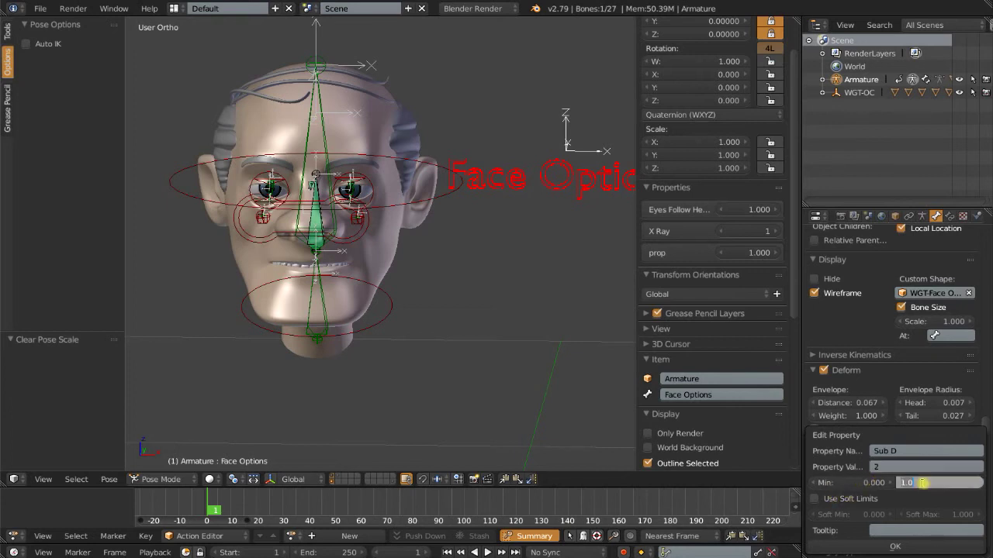
{"action": "type", "text": "4"}
{"action": "key", "text": "Return"}
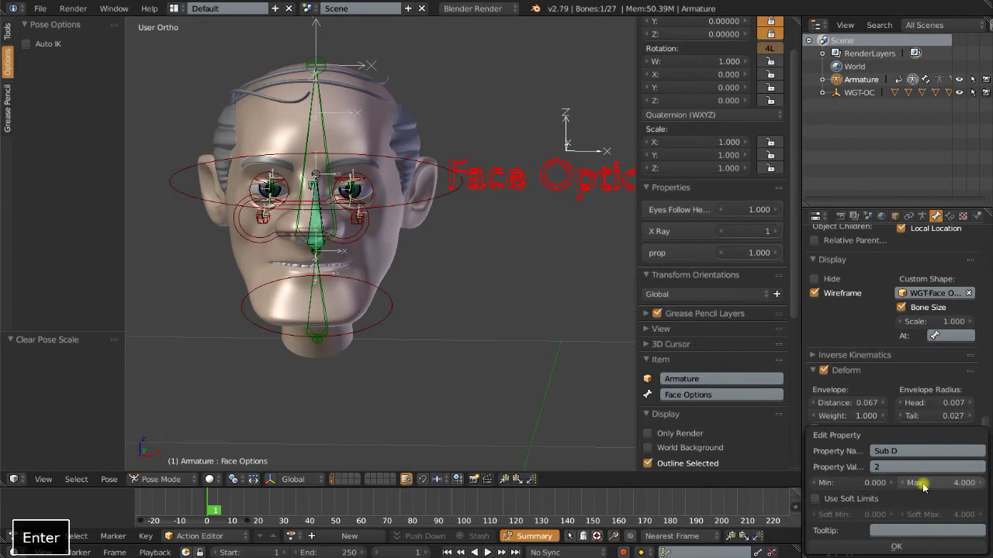
{"action": "left_click", "coordinate": [892, 546]}
{"action": "left_click_drag", "start_coordinate": [756, 231], "coordinate": [709, 231]}
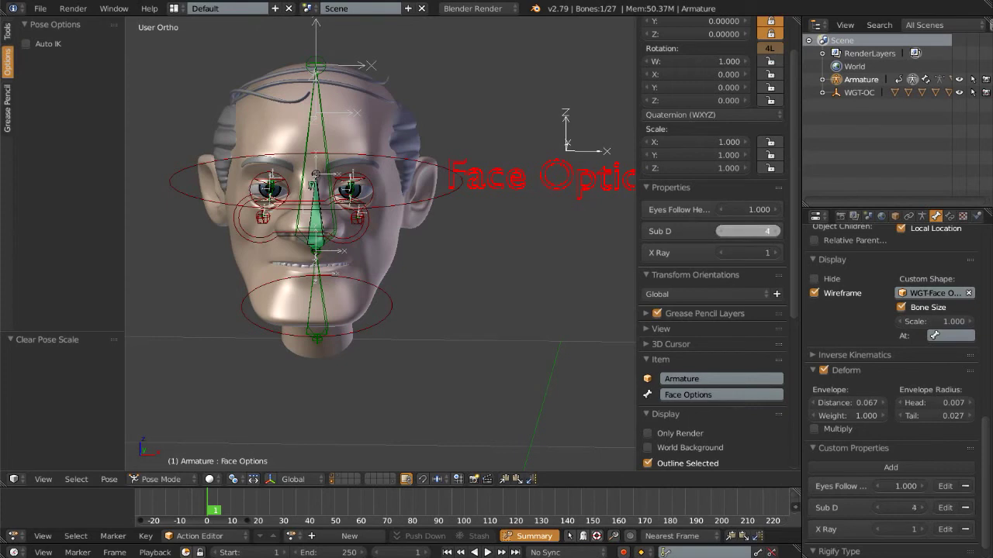
- Copy the Sub D data path, select Gramps_Head in Object Mode, and switch to the Drivers layout
{"action": "right_click", "coordinate": [720, 231]}
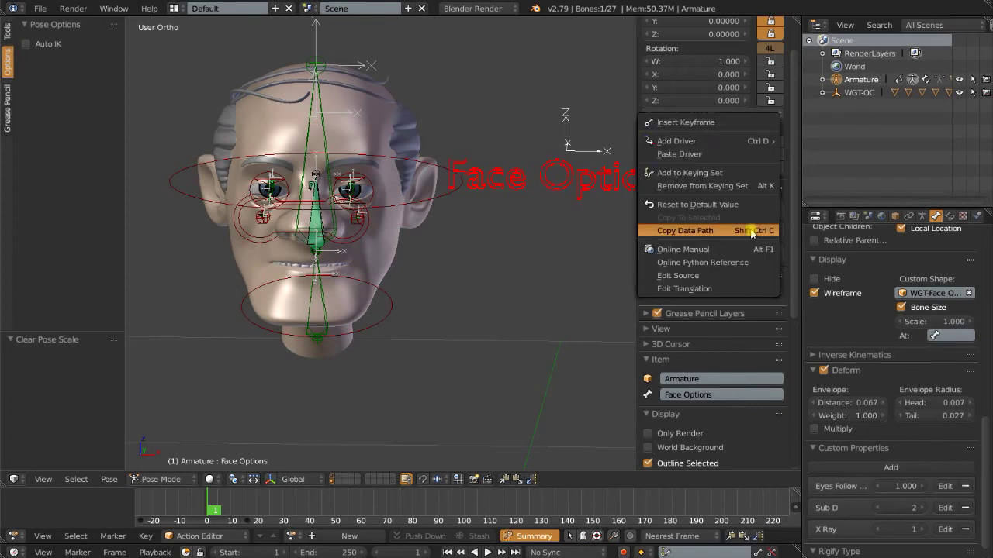
{"action": "left_click", "coordinate": [720, 231]}
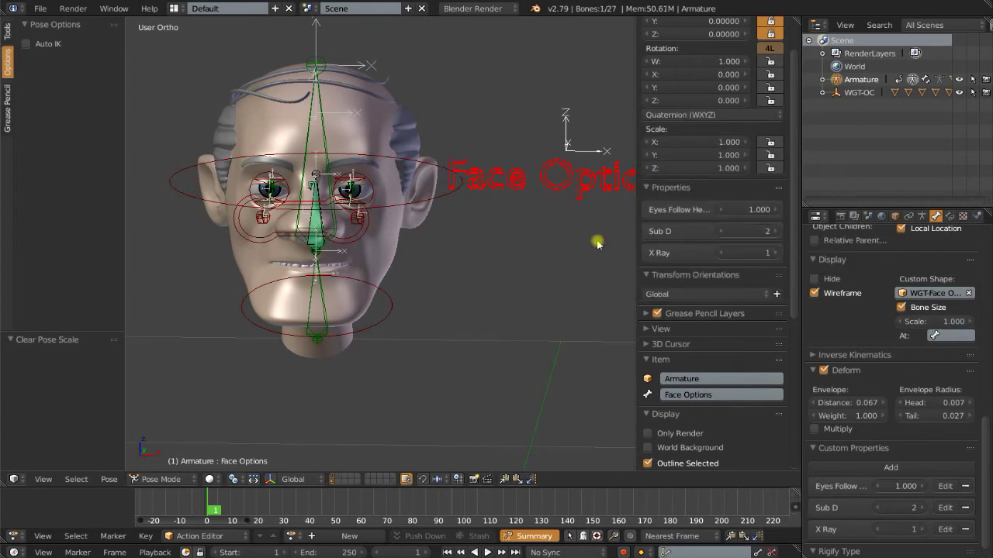
{"action": "key", "text": "ctrl+Tab"}
{"action": "right_click", "coordinate": [388, 256]}
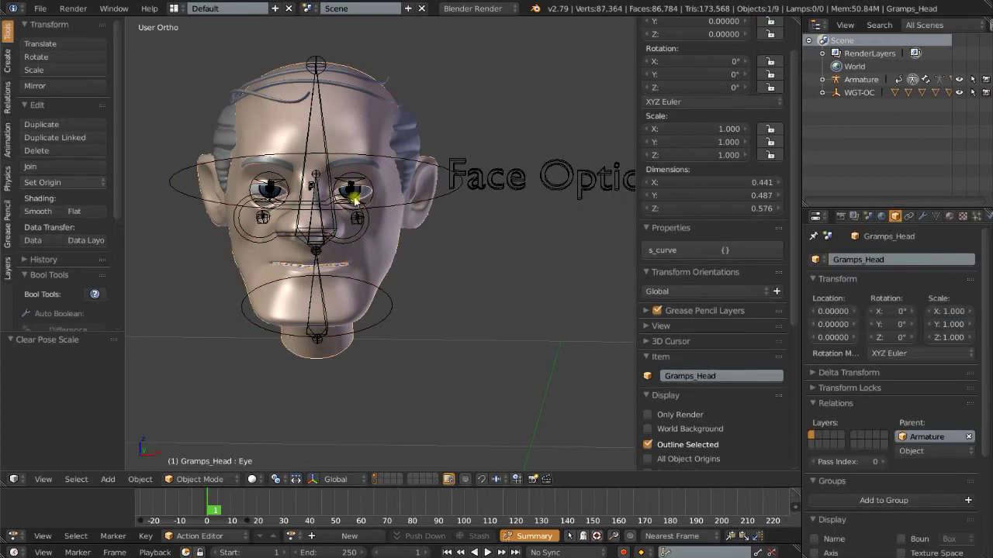
{"action": "left_click", "coordinate": [921, 216]}
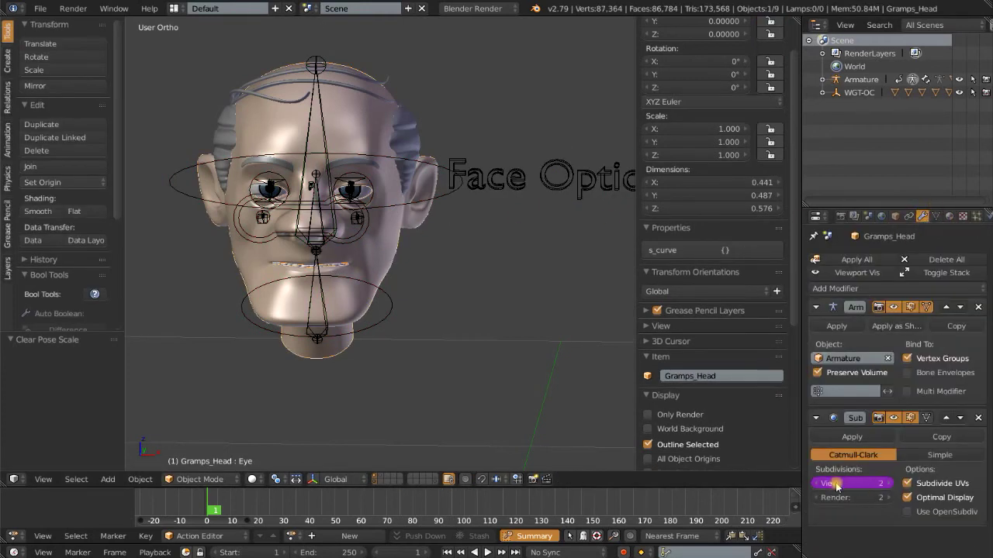
{"action": "left_click", "coordinate": [185, 9]}
{"action": "left_click", "coordinate": [193, 80]}
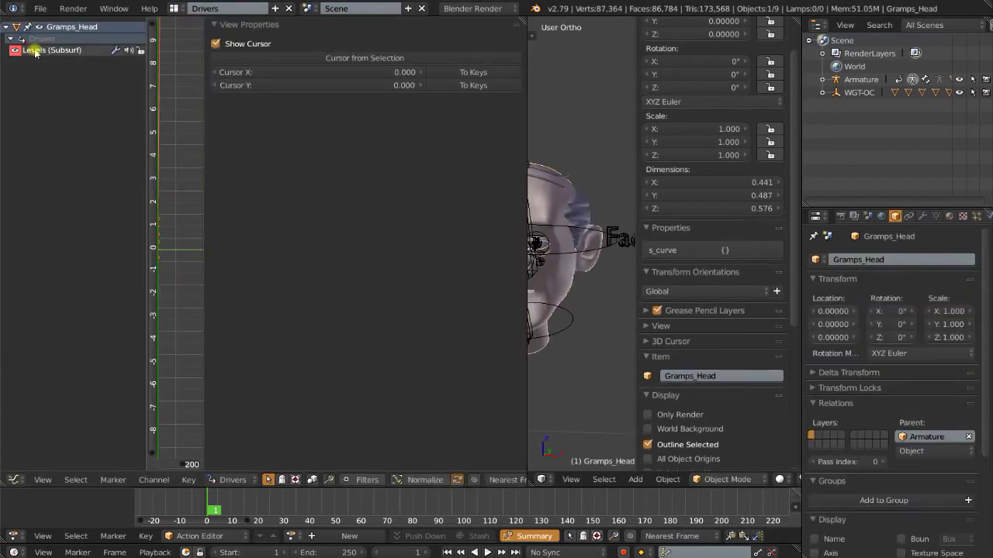
- Set the subdivision driver to var, a Single Property reading the Armature's pasted Sub D path
{"action": "left_click", "coordinate": [35, 51]}
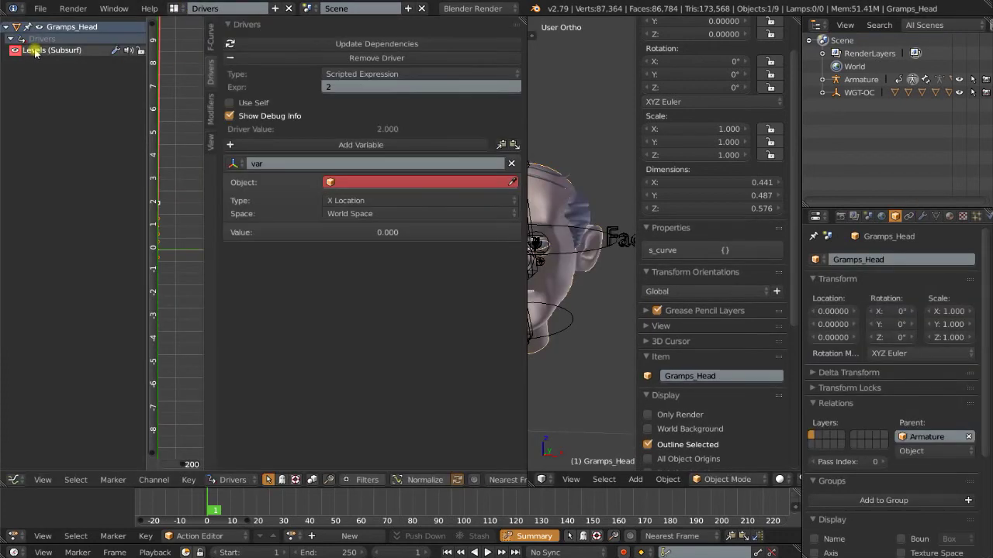
{"action": "left_click", "coordinate": [349, 87]}
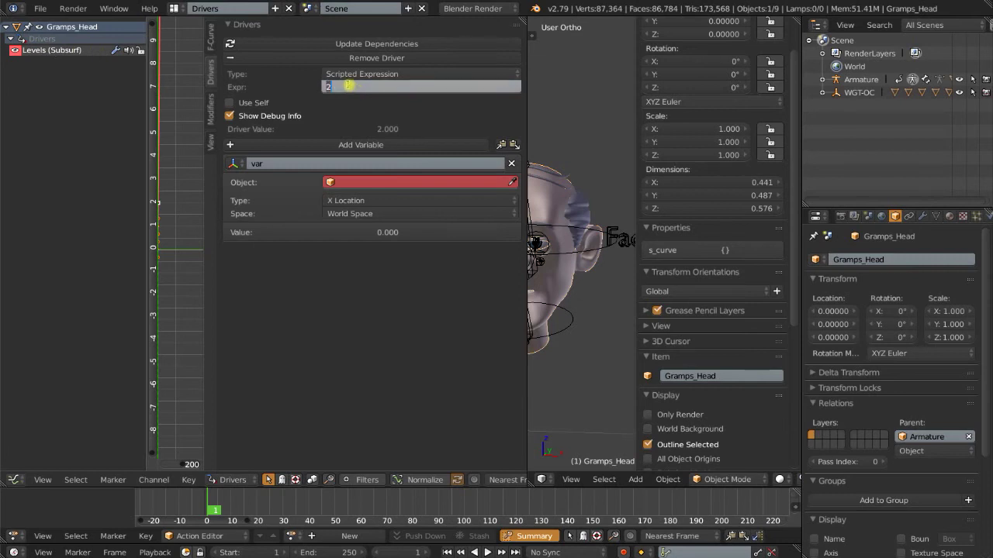
{"action": "key", "text": "v"}
{"action": "left_click", "coordinate": [245, 164]}
{"action": "left_click", "coordinate": [252, 145]}
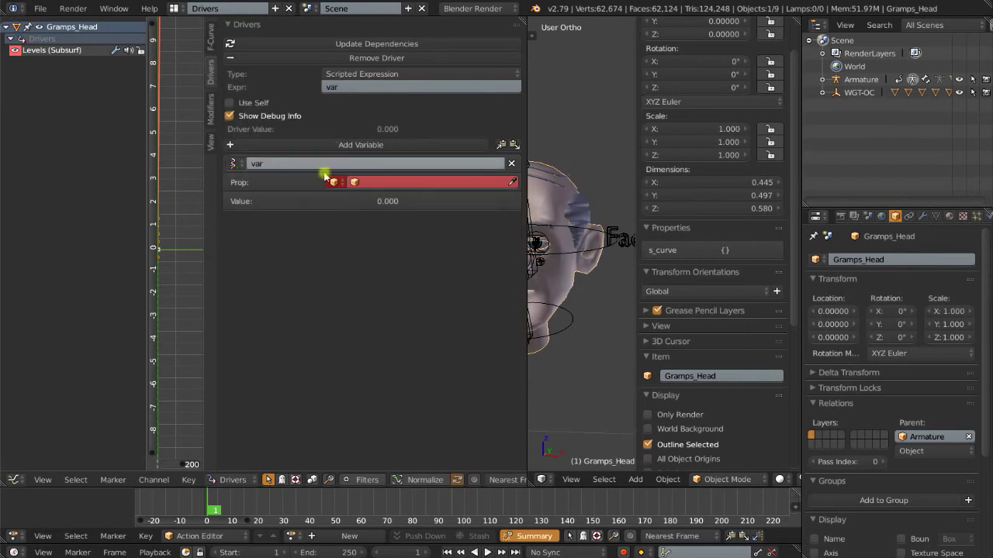
{"action": "left_click", "coordinate": [382, 182]}
{"action": "left_click", "coordinate": [371, 201]}
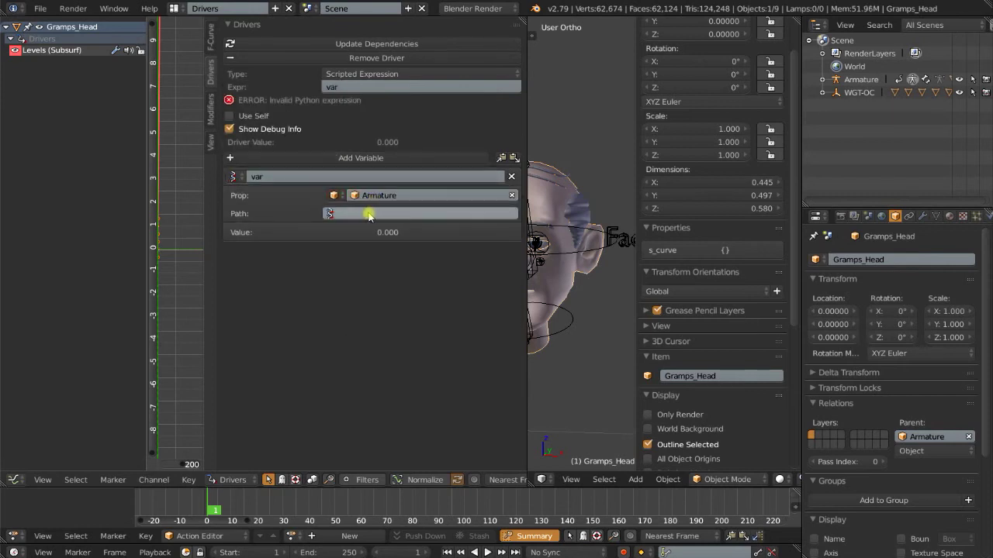
{"action": "key", "text": "ctrl+v"}
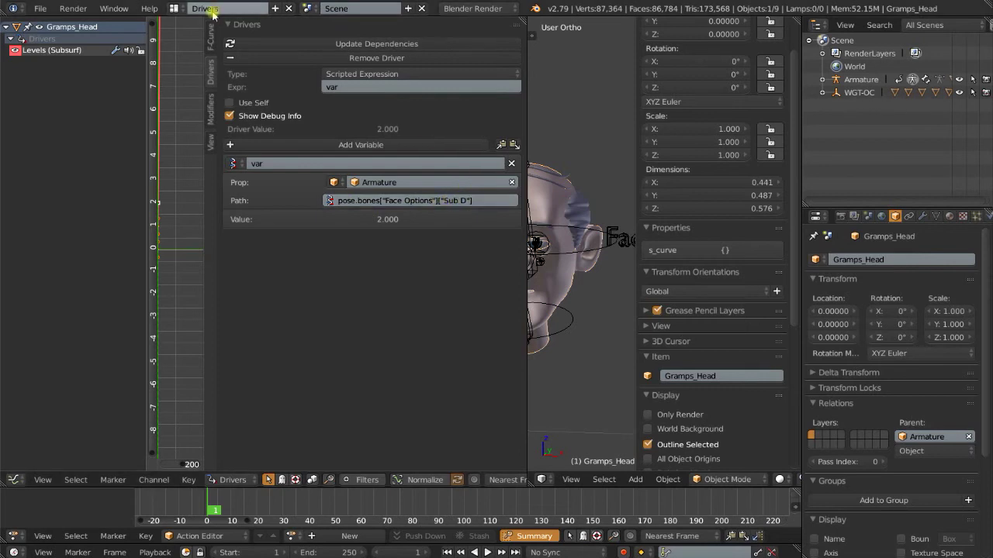
{"action": "left_click", "coordinate": [178, 7]}
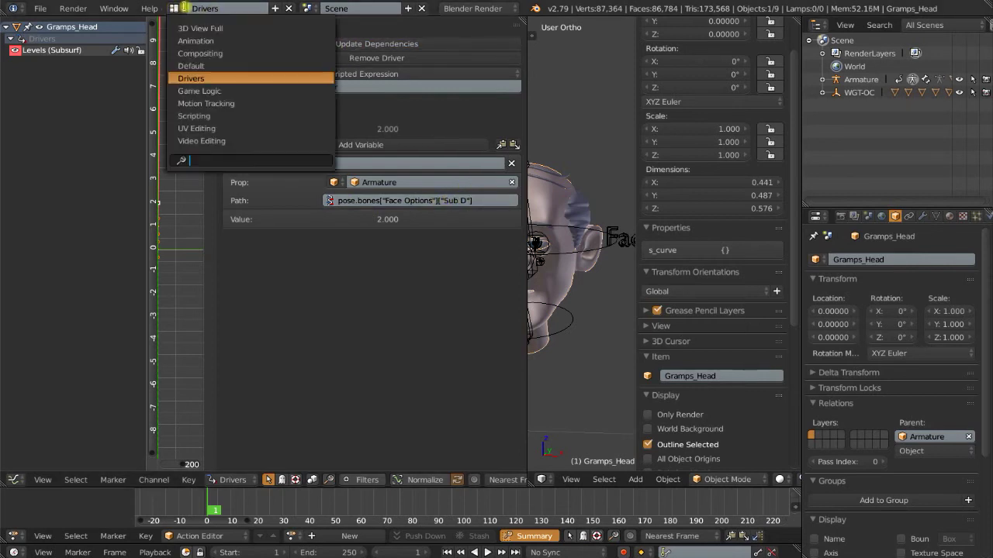
{"action": "left_click", "coordinate": [191, 67]}
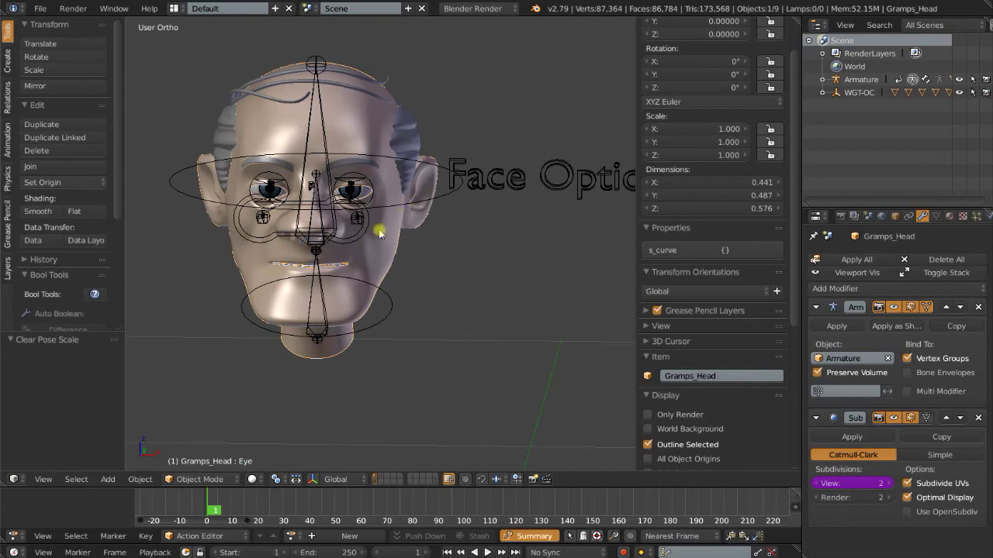
{"action": "right_click", "coordinate": [508, 194]}
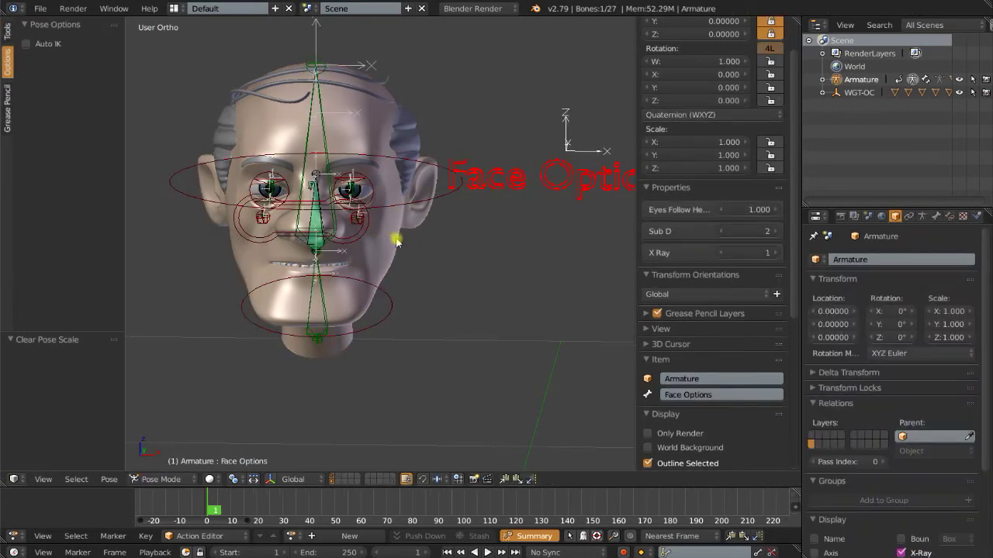
{"action": "right_click", "coordinate": [395, 243]}
{"action": "right_click", "coordinate": [531, 183]}
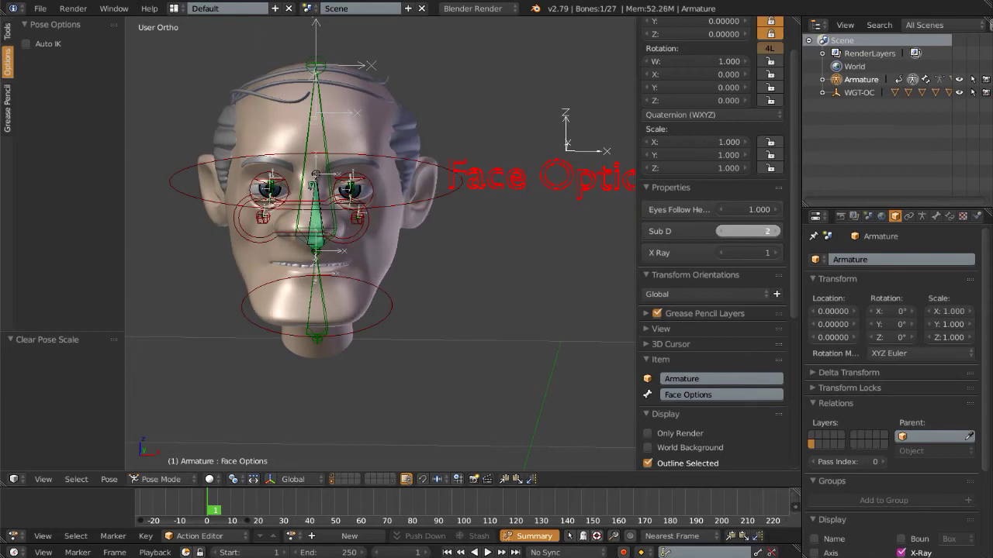
{"action": "mouse_move", "coordinate": [749, 231]}
{"action": "left_mouse_down"}
{"action": "mouse_move", "coordinate": [721, 232]}
{"action": "mouse_move", "coordinate": [733, 231]}
{"action": "left_mouse_up"}
{"action": "right_click", "coordinate": [390, 249]}
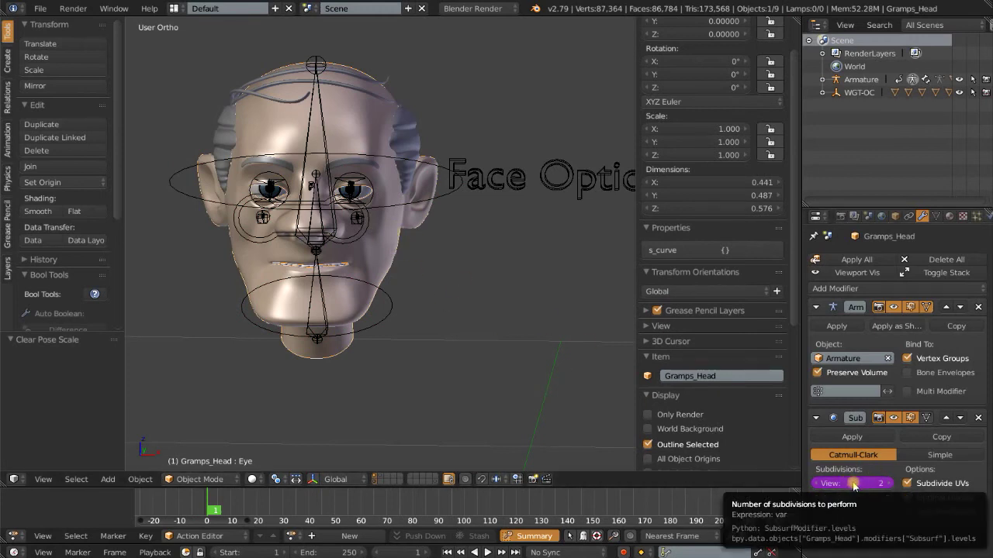
- Copy the head's subdivision driver and paste it onto the hair's viewport subdivision level
{"action": "right_click", "coordinate": [854, 484]}
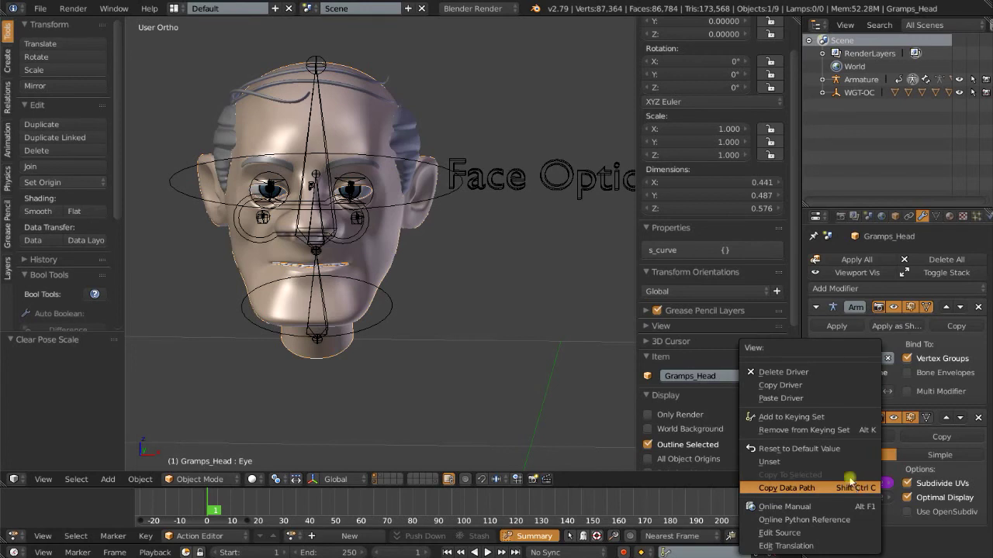
{"action": "left_click", "coordinate": [775, 385]}
{"action": "right_click", "coordinate": [429, 145]}
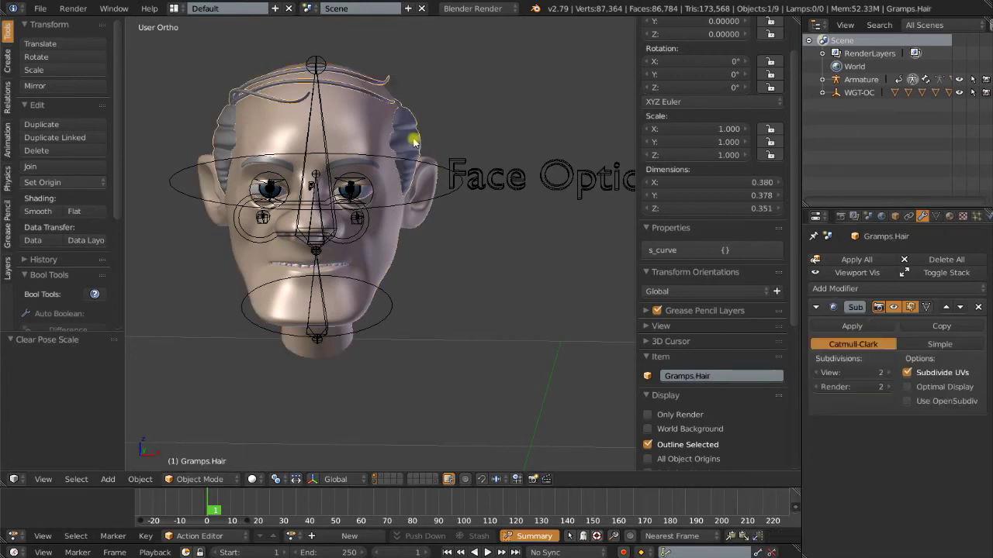
{"action": "right_click", "coordinate": [846, 374]}
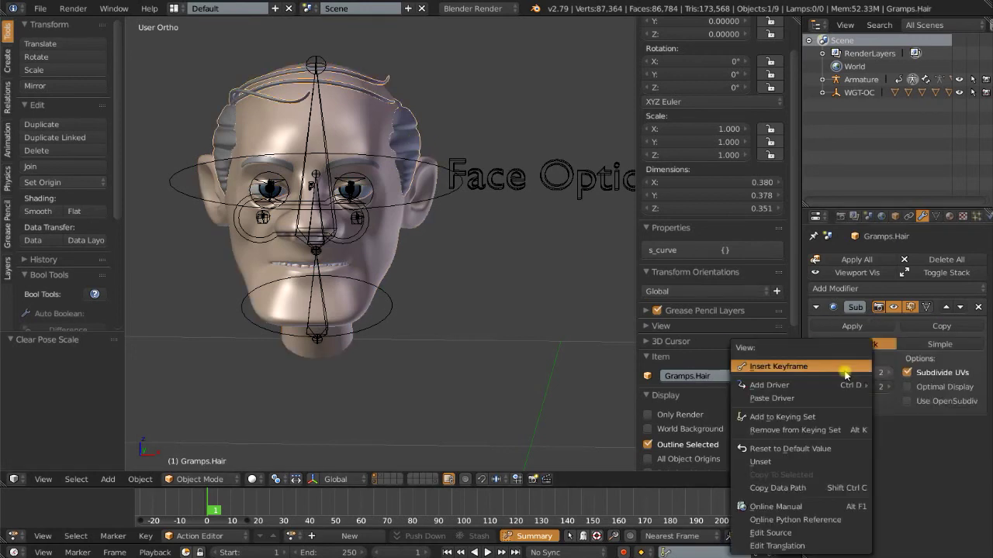
{"action": "left_click", "coordinate": [788, 398]}
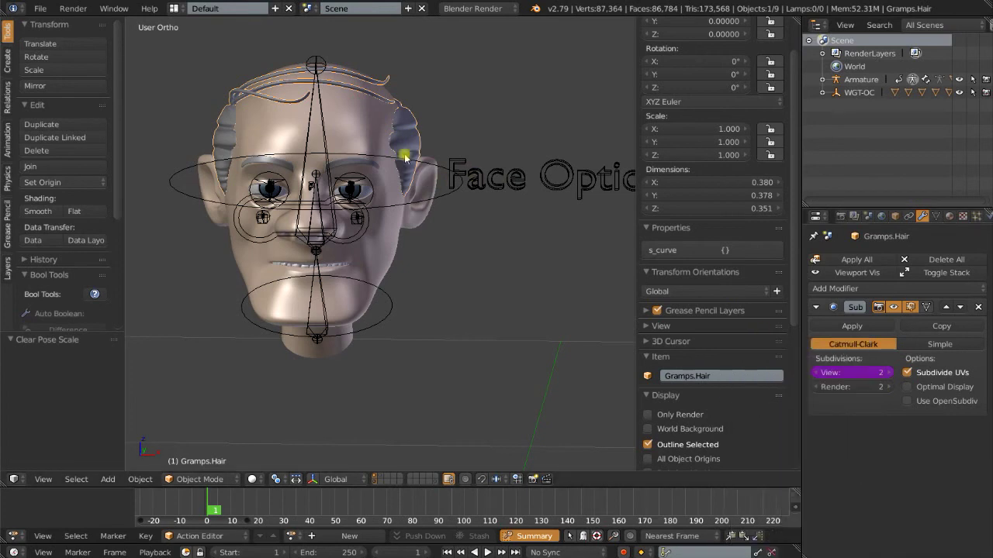
- Hide the head mesh to expose the teeth, eyes and tongue inside
{"action": "right_click", "coordinate": [394, 270]}
{"action": "scroll", "coordinate": [394, 271], "scroll_direction": "up", "scroll_amount": 3}
{"action": "key", "text": "h"}
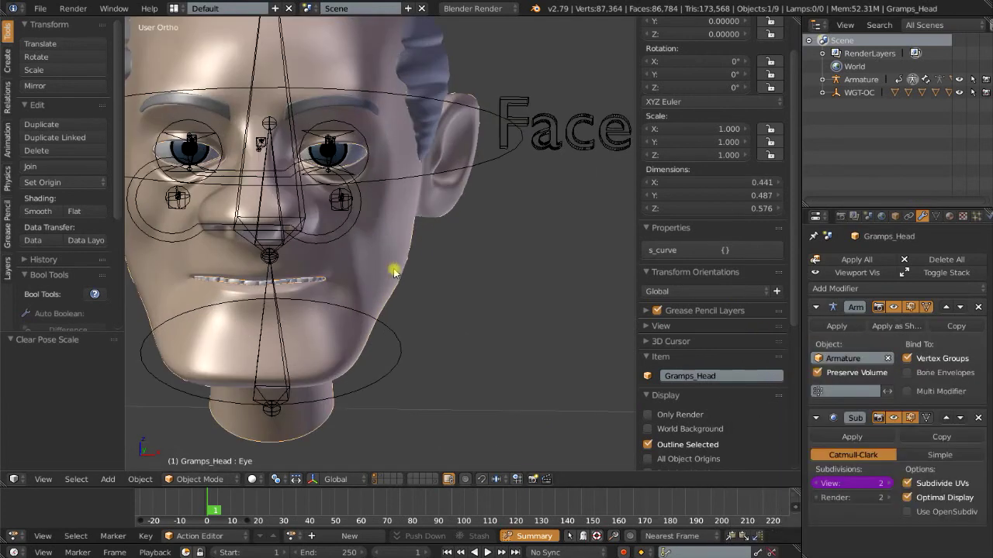
{"action": "scroll", "coordinate": [394, 270], "scroll_direction": "down", "scroll_amount": 4}
{"action": "scroll", "coordinate": [344, 251], "scroll_direction": "up", "scroll_amount": 3}
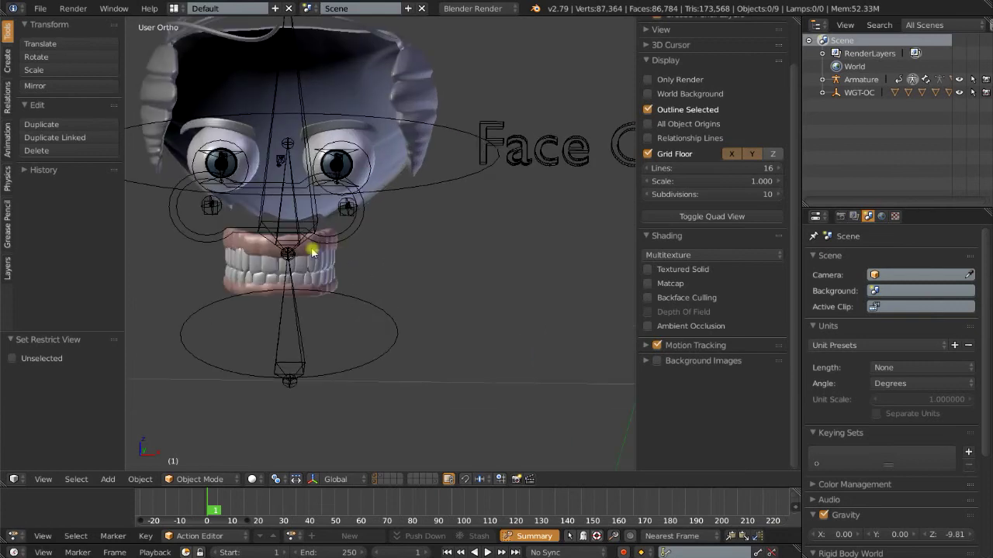
- Paste the Sub D driver onto the upper and lower teeth's viewport subdivision levels
{"action": "right_click", "coordinate": [313, 255]}
{"action": "right_click", "coordinate": [851, 374]}
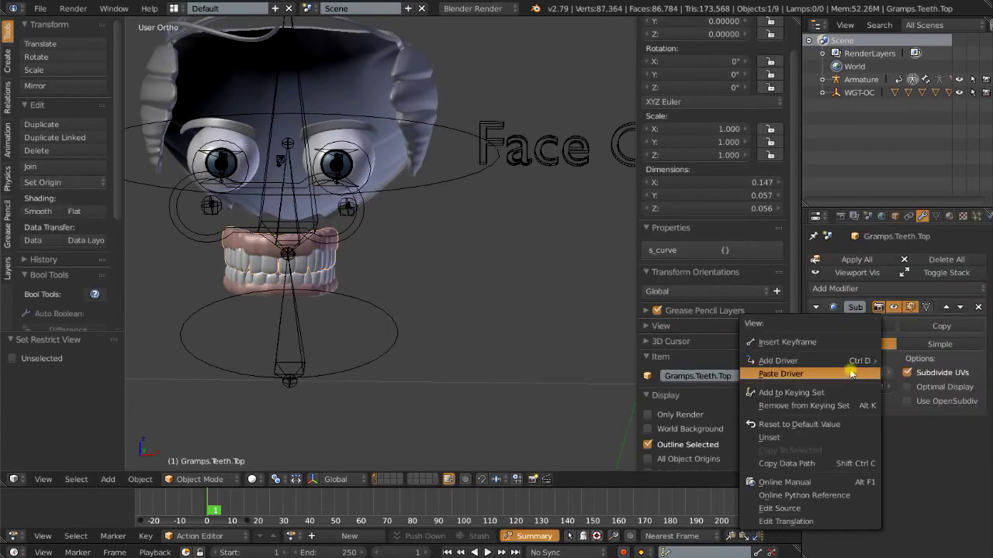
{"action": "left_click", "coordinate": [798, 375]}
{"action": "right_click", "coordinate": [337, 274]}
{"action": "right_click", "coordinate": [853, 374]}
{"action": "left_click", "coordinate": [819, 372]}
- Paste the Sub D driver onto the left and right eyes' viewport subdivision levels
{"action": "right_click", "coordinate": [367, 149]}
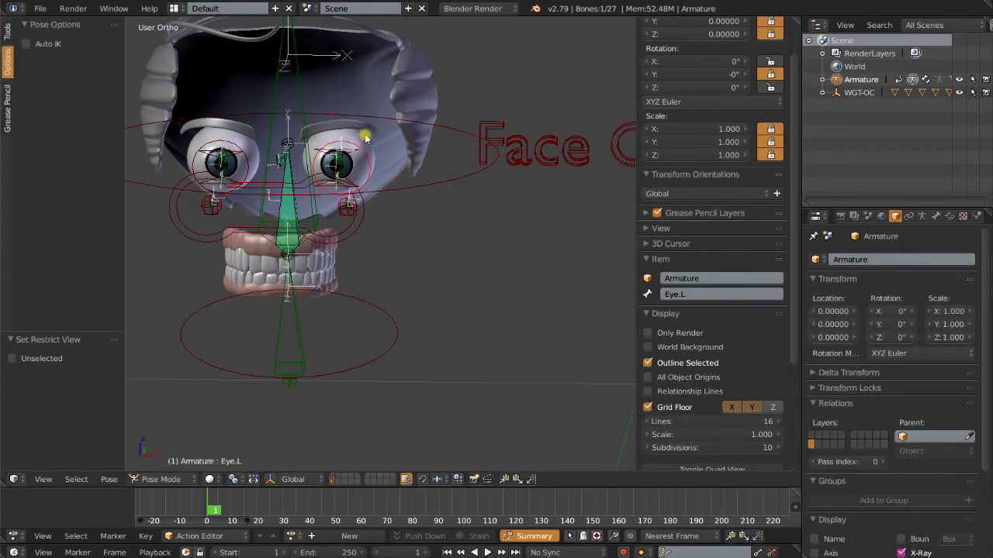
{"action": "right_click", "coordinate": [366, 138]}
{"action": "right_click", "coordinate": [853, 372]}
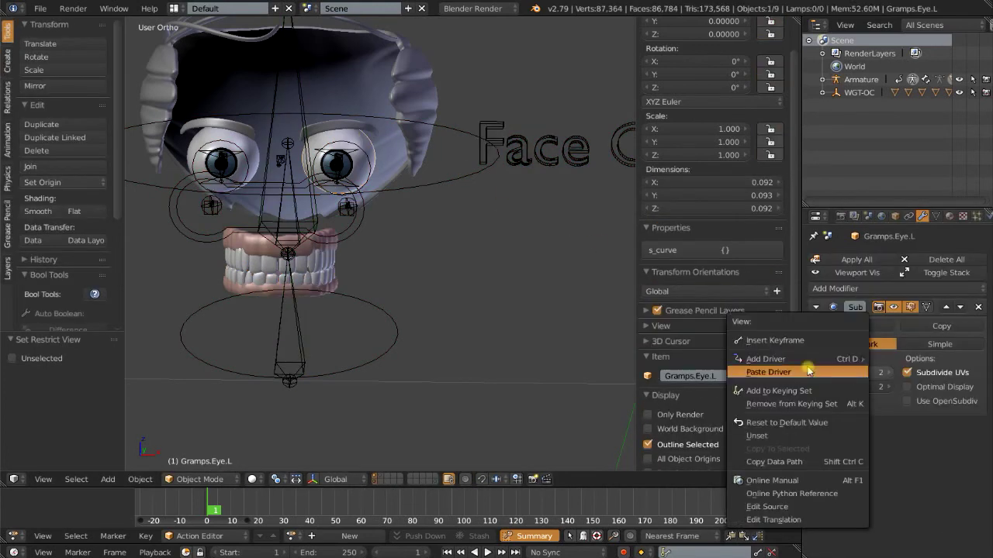
{"action": "left_click", "coordinate": [808, 372]}
{"action": "scroll", "coordinate": [525, 256], "scroll_direction": "up", "scroll_amount": 4}
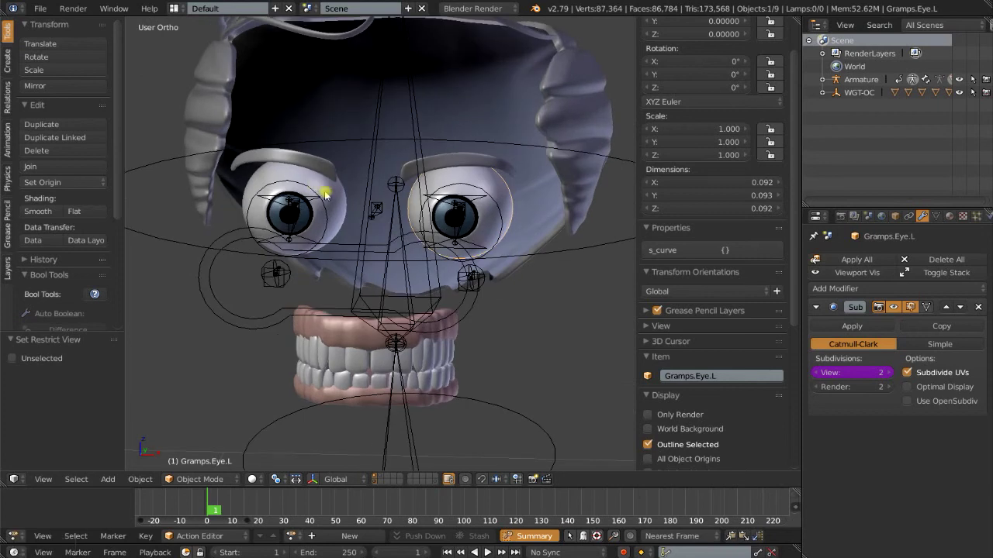
{"action": "right_click", "coordinate": [327, 195]}
{"action": "right_click", "coordinate": [332, 192]}
{"action": "right_click", "coordinate": [830, 376]}
{"action": "left_click", "coordinate": [829, 377]}
- Paste the Sub D driver onto the eyebrows' and tongue's viewport subdivision levels
{"action": "right_click", "coordinate": [314, 168]}
{"action": "right_click", "coordinate": [832, 376]}
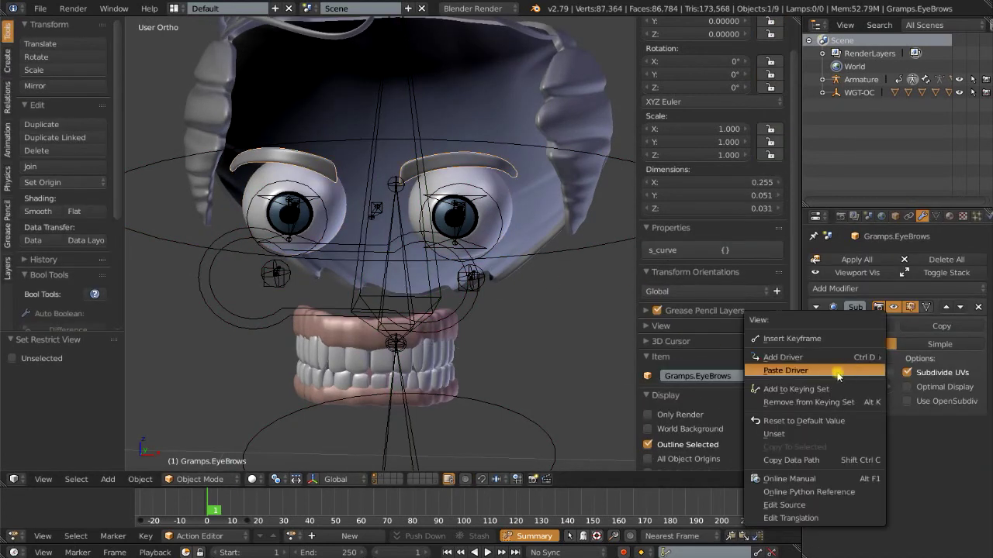
{"action": "left_click", "coordinate": [826, 378]}
{"action": "right_click", "coordinate": [581, 113]}
{"action": "scroll", "coordinate": [489, 252], "scroll_direction": "down", "scroll_amount": 5}
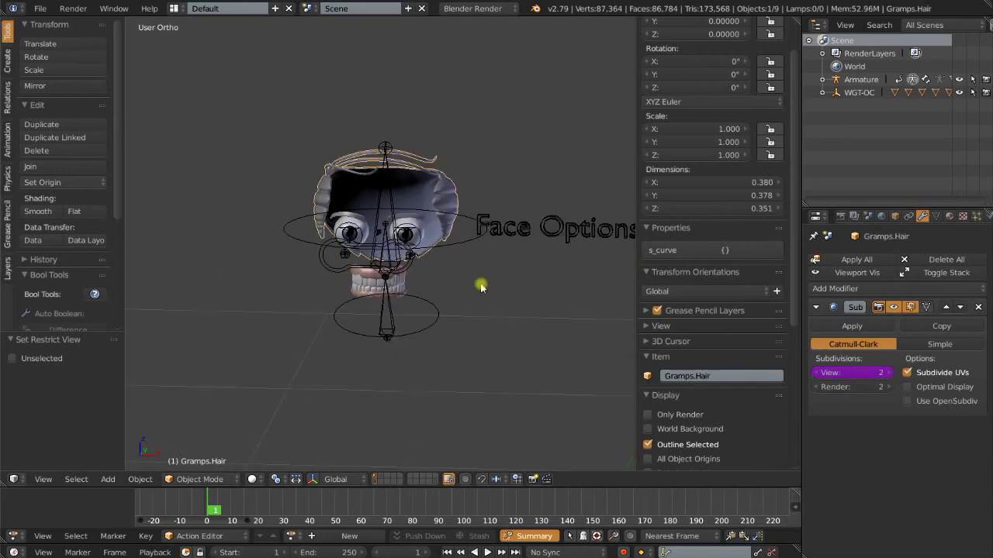
{"action": "scroll", "coordinate": [420, 304], "scroll_direction": "up", "scroll_amount": 3}
{"action": "right_click", "coordinate": [446, 324]}
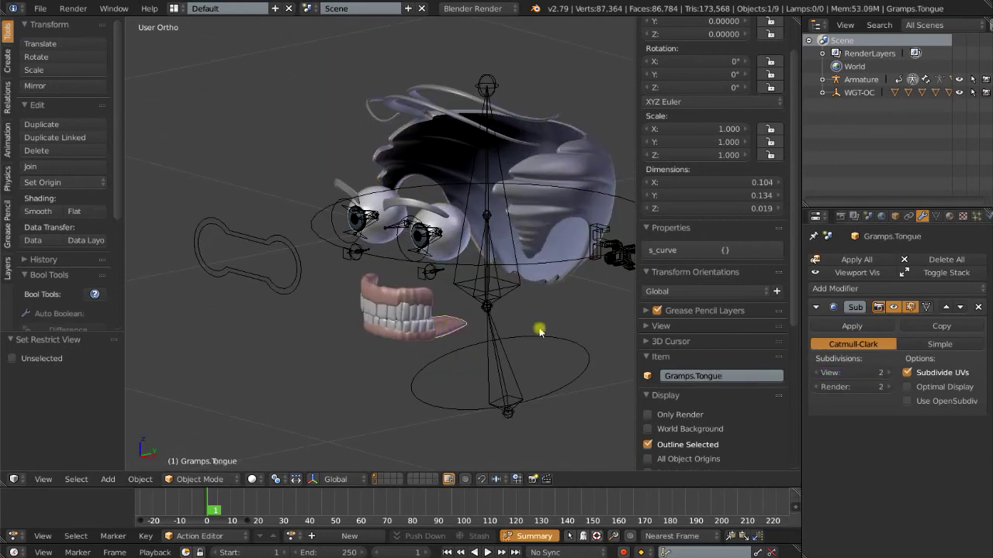
{"action": "right_click", "coordinate": [849, 374]}
{"action": "left_click", "coordinate": [849, 373]}
- Unhide the head and hair with Alt+H and view the head from the front
{"action": "key", "text": "alt+h"}
{"action": "scroll", "coordinate": [403, 345], "scroll_direction": "down", "scroll_amount": 4}
{"action": "middle_click_drag", "start_coordinate": [377, 348], "coordinate": [445, 306]}
{"action": "scroll", "coordinate": [481, 283], "scroll_direction": "up", "scroll_amount": 3}
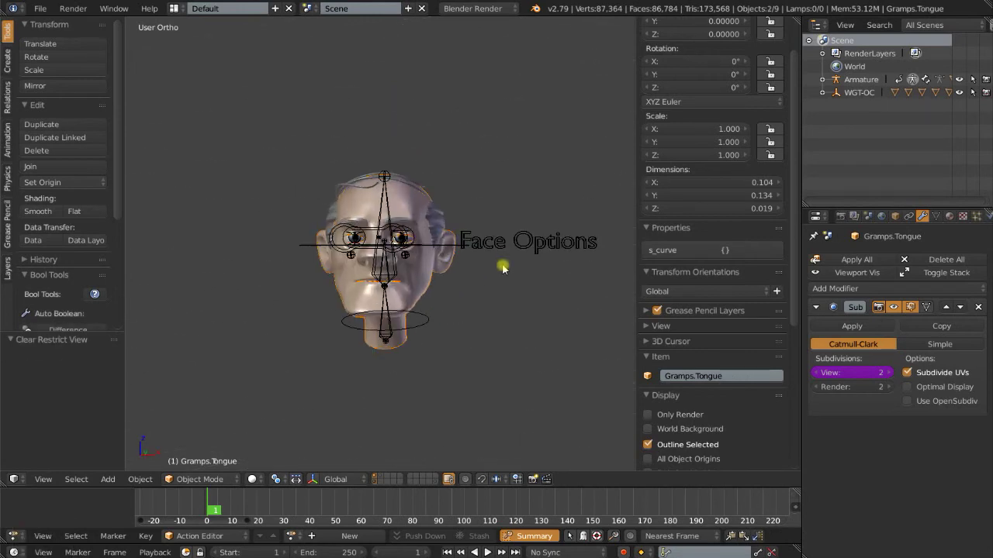
- Lower the Face Options Sub D value from 2 to 0 and check the head
{"action": "right_click", "coordinate": [523, 276]}
{"action": "middle_click_drag", "start_coordinate": [523, 275], "coordinate": [474, 310], "text": "shift"}
{"action": "scroll", "coordinate": [474, 310], "scroll_direction": "up", "scroll_amount": 2}
{"action": "scroll", "coordinate": [474, 343], "scroll_direction": "down", "scroll_amount": 2}
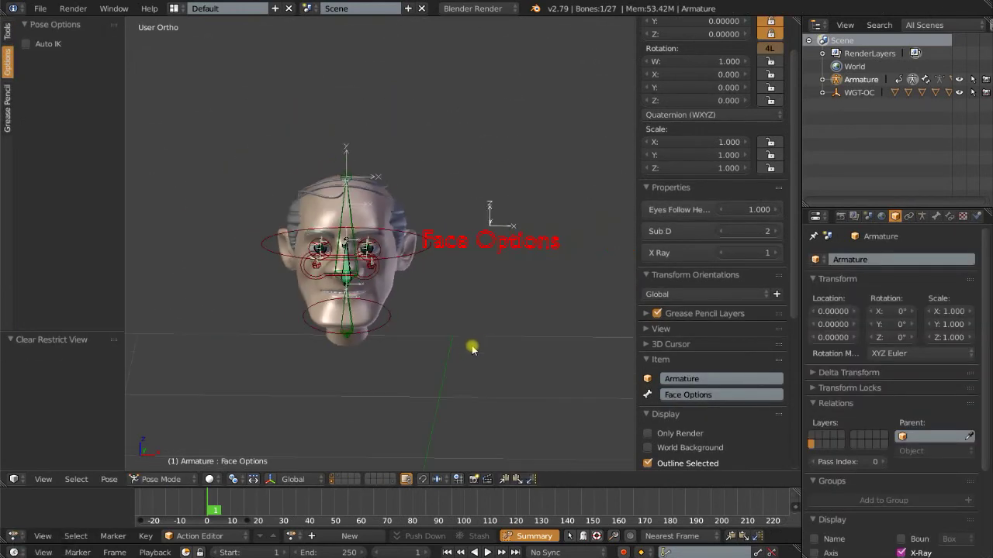
{"action": "left_click_drag", "start_coordinate": [756, 231], "coordinate": [693, 227]}
{"action": "scroll", "coordinate": [478, 306], "scroll_direction": "down", "scroll_amount": 2}
{"action": "scroll", "coordinate": [466, 326], "scroll_direction": "up", "scroll_amount": 2}
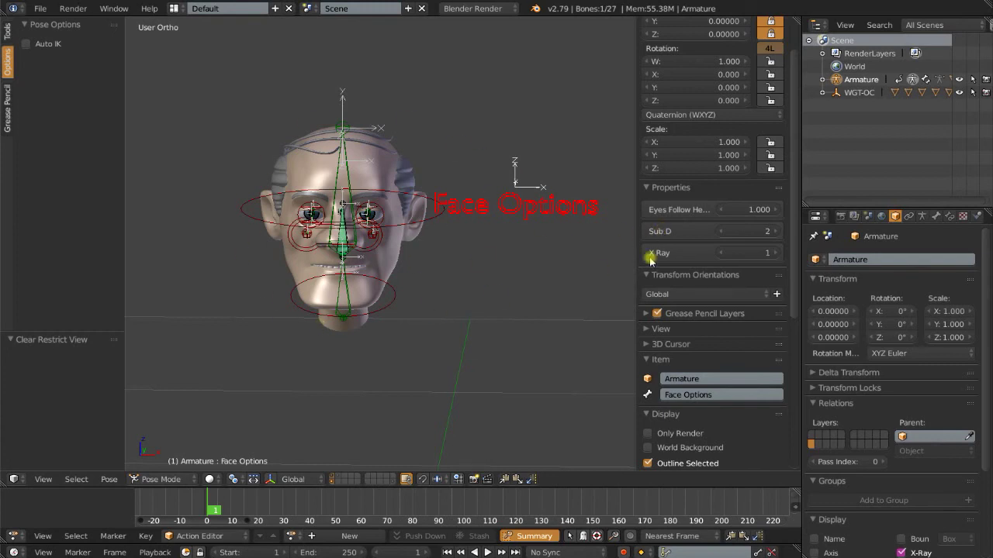
- Change Sub D during animation playback, stop playback, and raise Sub D back to 2
{"action": "key", "text": "alt+a"}
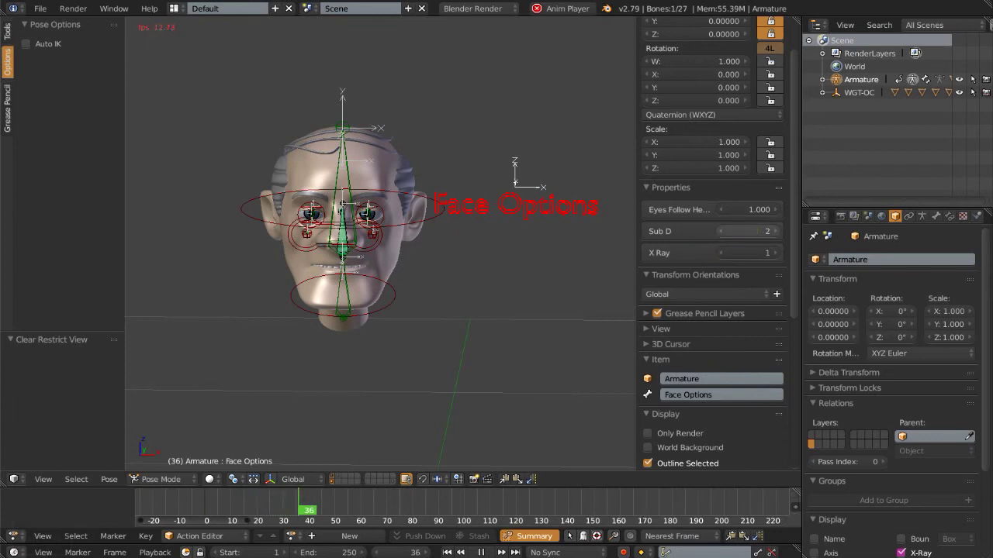
{"action": "left_click_drag", "start_coordinate": [746, 232], "coordinate": [754, 234]}
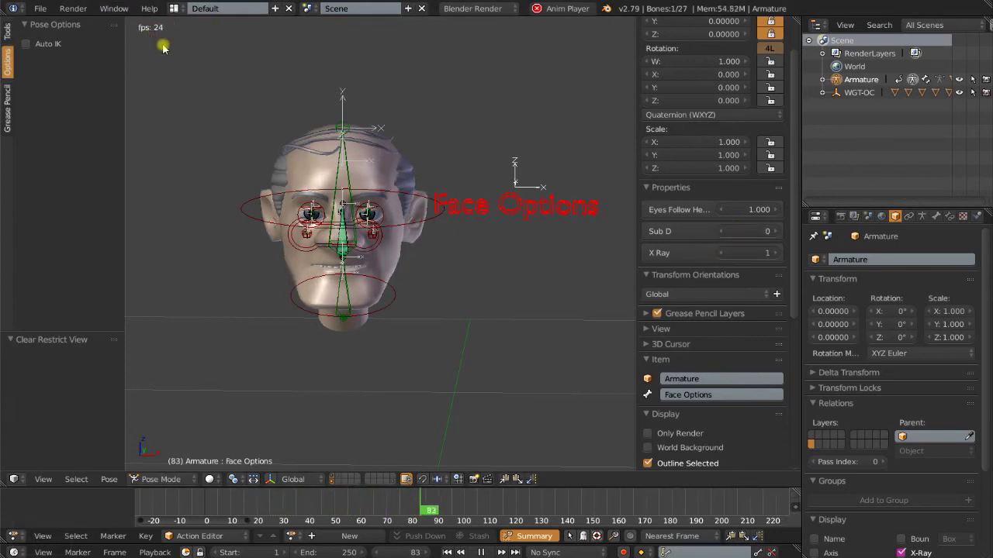
{"action": "key", "text": "alt+a"}
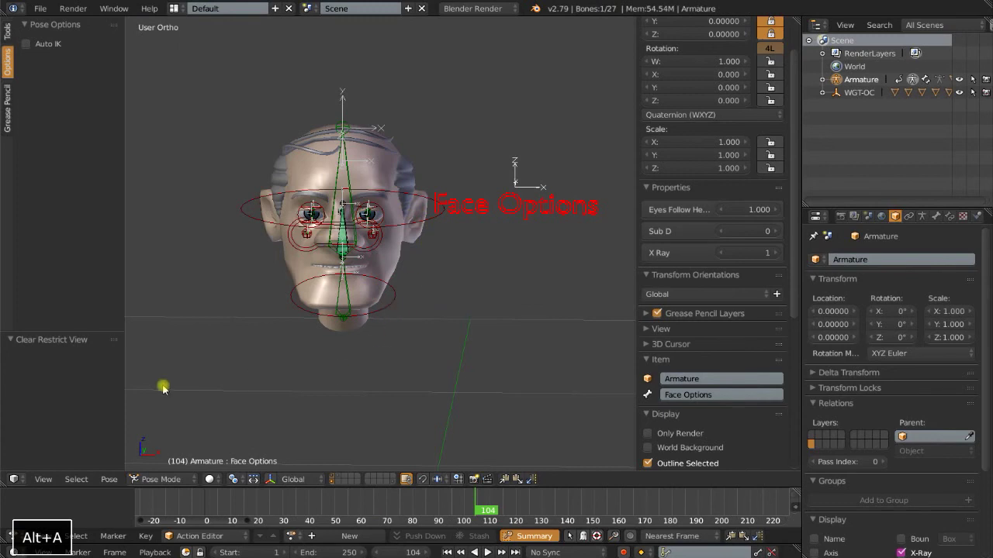
{"action": "scroll", "coordinate": [362, 322], "scroll_direction": "down", "scroll_amount": 3}
{"action": "scroll", "coordinate": [367, 333], "scroll_direction": "up", "scroll_amount": 2}
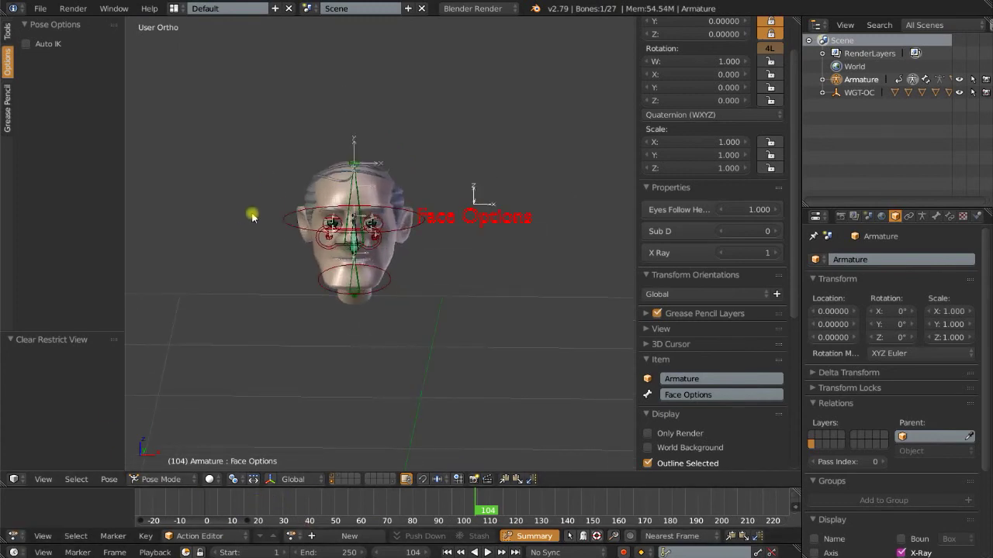
{"action": "scroll", "coordinate": [441, 349], "scroll_direction": "up", "scroll_amount": 3}
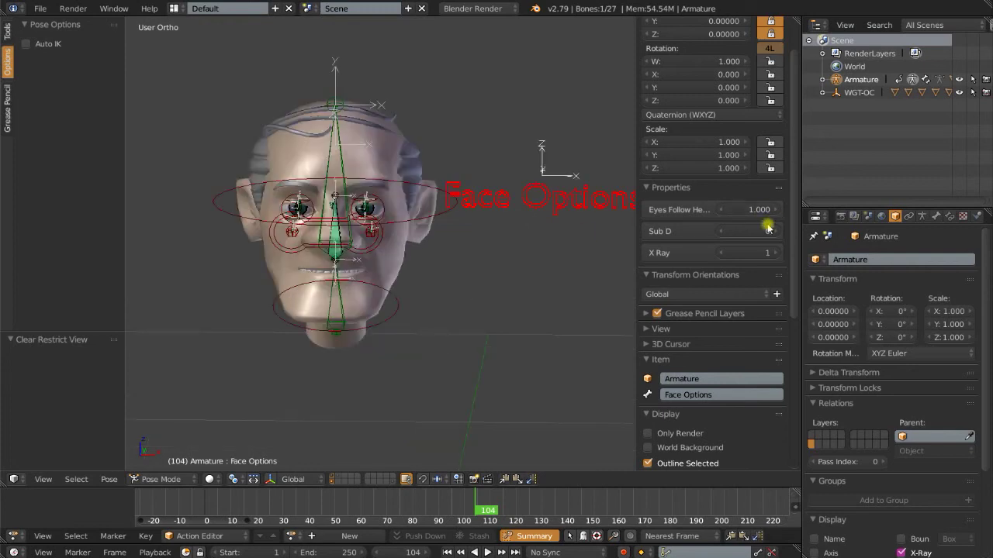
{"action": "left_click_drag", "start_coordinate": [764, 231], "coordinate": [794, 228]}
{"action": "scroll", "coordinate": [429, 329], "scroll_direction": "down", "scroll_amount": 4}
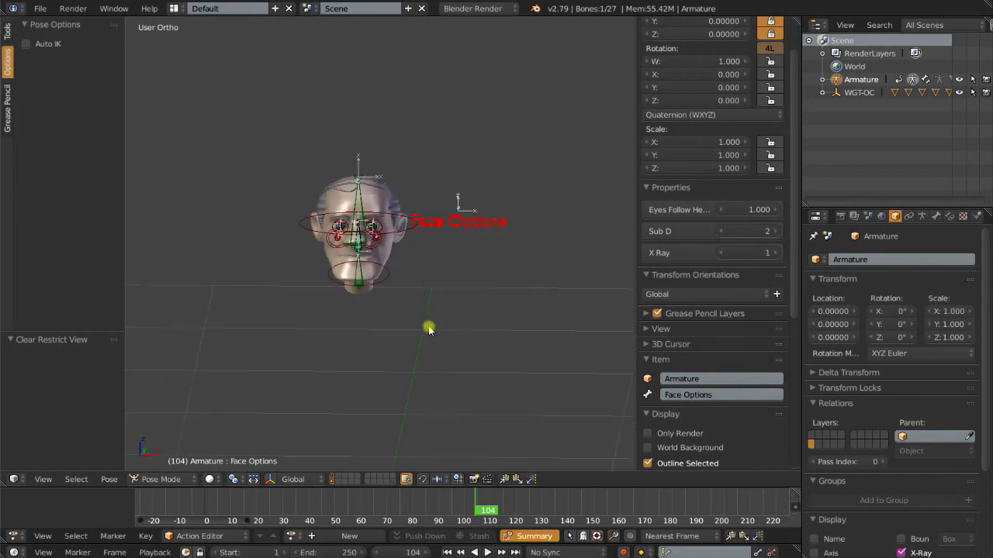
- Switch to the finished rig file's window, maximize it, and view the head frontally
{"action": "key", "text": "alt+Tab"}
{"action": "left_click", "coordinate": [956, 148]}
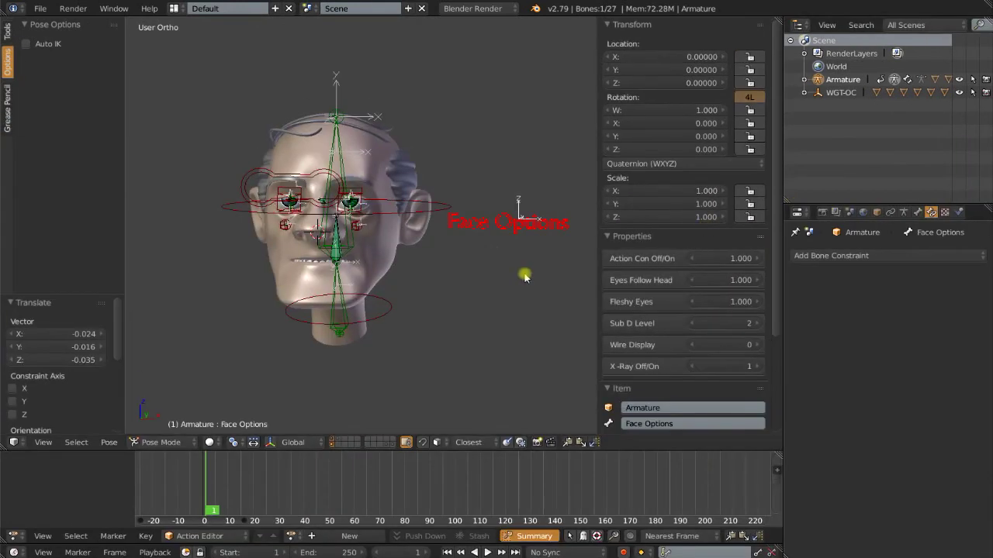
{"action": "scroll", "coordinate": [461, 284], "scroll_direction": "down", "scroll_amount": 2}
{"action": "middle_click_drag", "start_coordinate": [461, 284], "coordinate": [468, 297]}
{"action": "scroll", "coordinate": [467, 298], "scroll_direction": "up", "scroll_amount": 4}
{"action": "middle_click_drag", "start_coordinate": [459, 339], "coordinate": [410, 297]}
- Reset all bone scales with Alt+S and inspect the Cheek.TWK.L Action constraint
{"action": "key", "text": "a"}
{"action": "key", "text": "alt+s"}
{"action": "scroll", "coordinate": [411, 298], "scroll_direction": "up", "scroll_amount": 3}
{"action": "scroll", "coordinate": [399, 314], "scroll_direction": "down", "scroll_amount": 4}
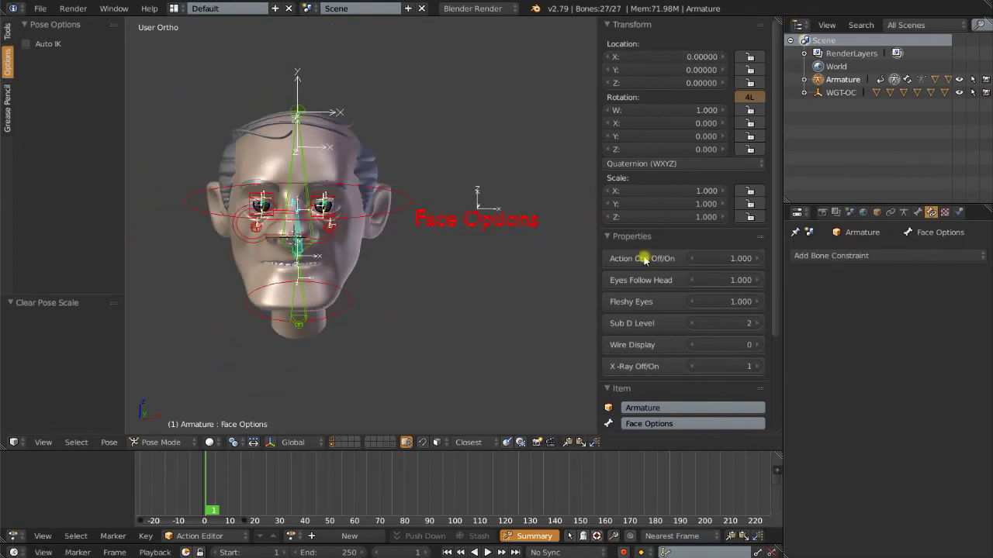
{"action": "scroll", "coordinate": [403, 290], "scroll_direction": "up", "scroll_amount": 5}
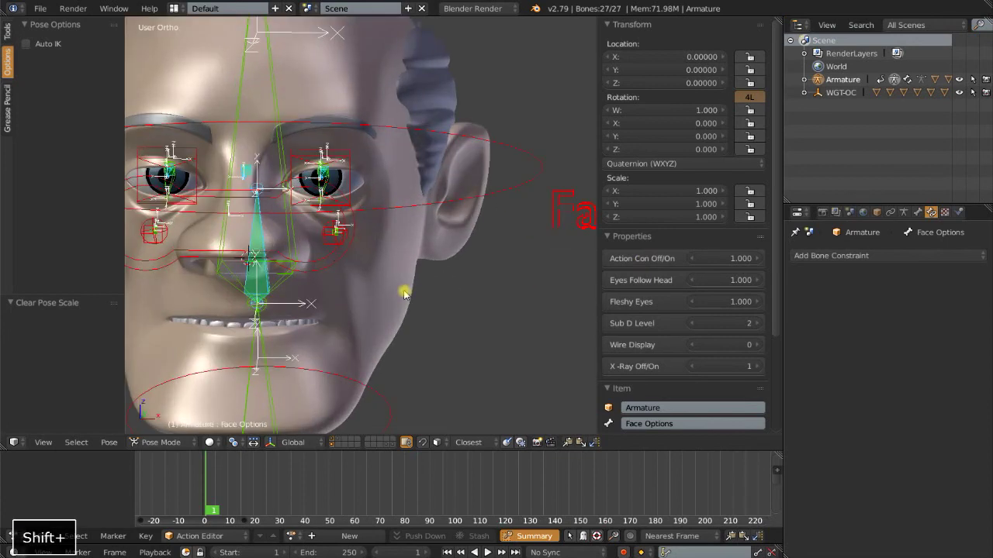
{"action": "right_click", "coordinate": [324, 238]}
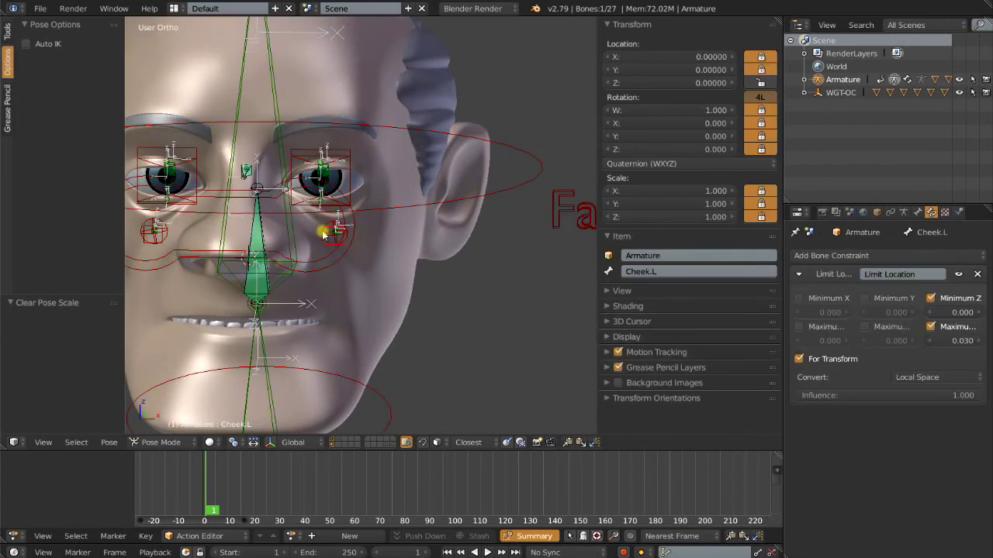
{"action": "right_click", "coordinate": [328, 228]}
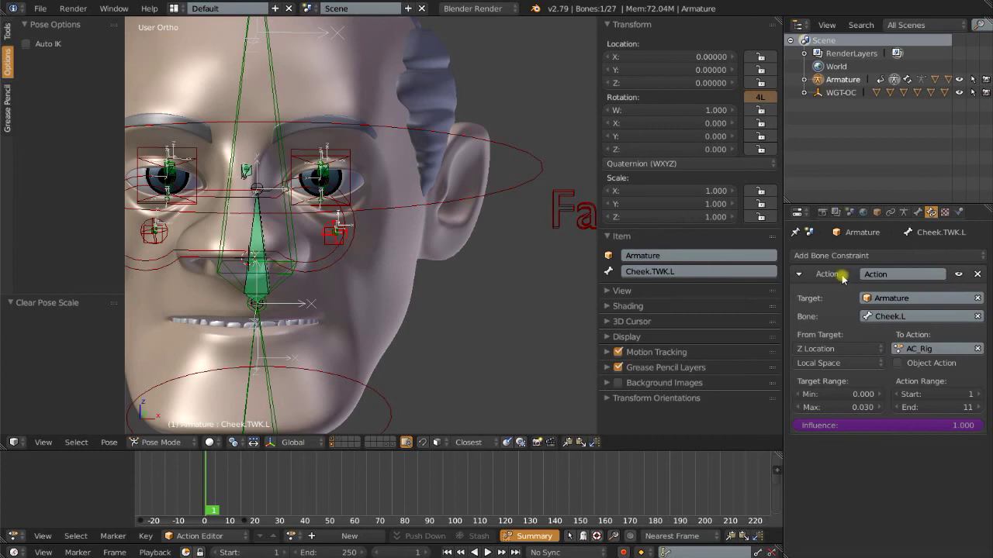
{"action": "scroll", "coordinate": [354, 319], "scroll_direction": "down", "scroll_amount": 5}
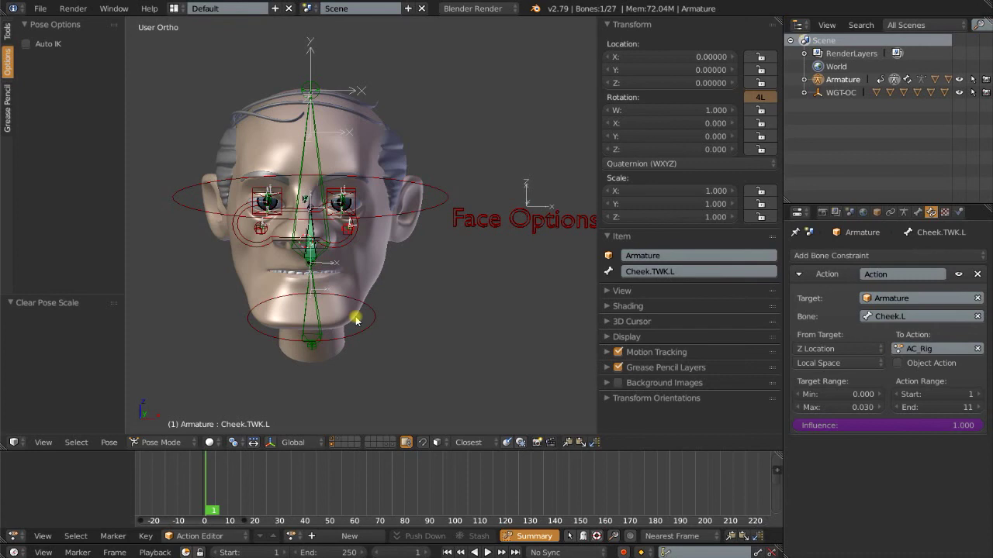
- Set Face Options' Action Con Off/On to 0, then back to 1
{"action": "right_click", "coordinate": [482, 219]}
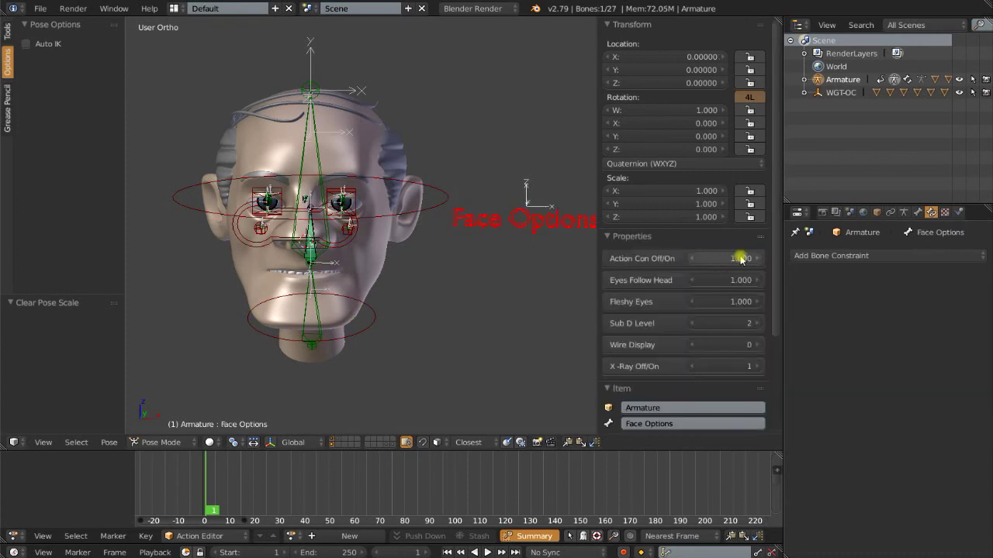
{"action": "left_click_drag", "start_coordinate": [738, 259], "coordinate": [694, 259]}
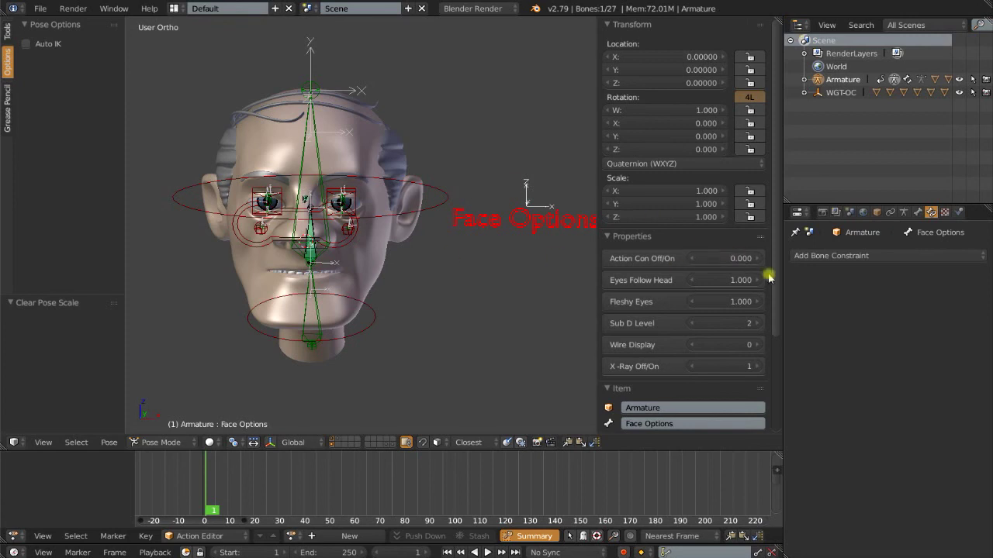
{"action": "left_click_drag", "start_coordinate": [693, 258], "coordinate": [771, 258]}
- Move the Eye Target above the eyes and test another move, cancelling it
{"action": "middle_click_drag", "start_coordinate": [370, 267], "coordinate": [439, 290], "text": "shift"}
{"action": "scroll", "coordinate": [439, 290], "scroll_direction": "up", "scroll_amount": 3}
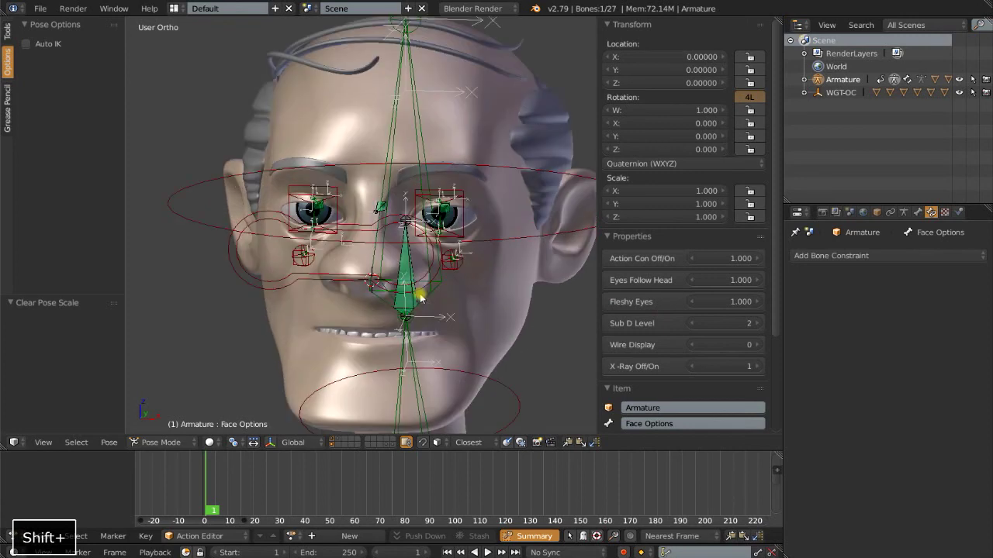
{"action": "right_click", "coordinate": [326, 277]}
{"action": "key", "text": "g"}
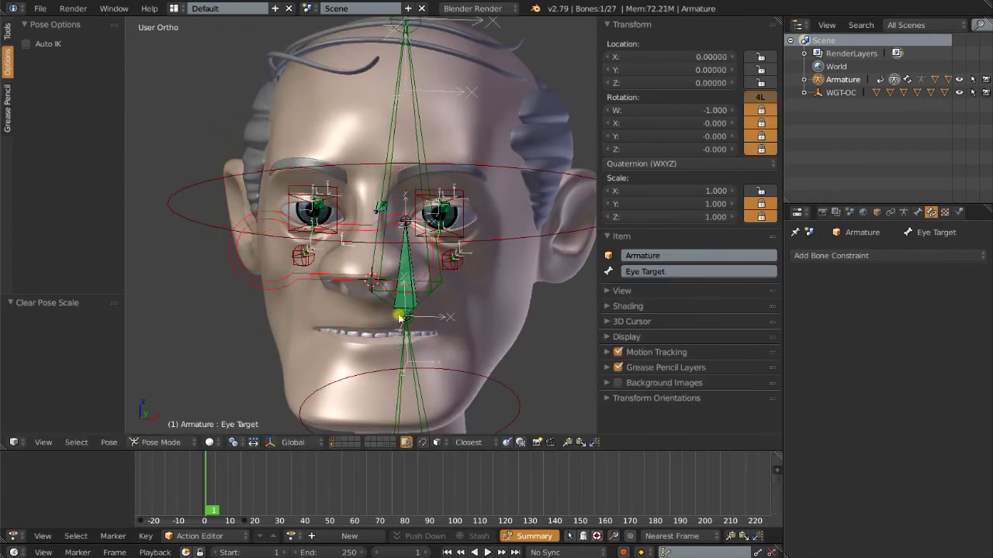
{"action": "key", "text": "g"}
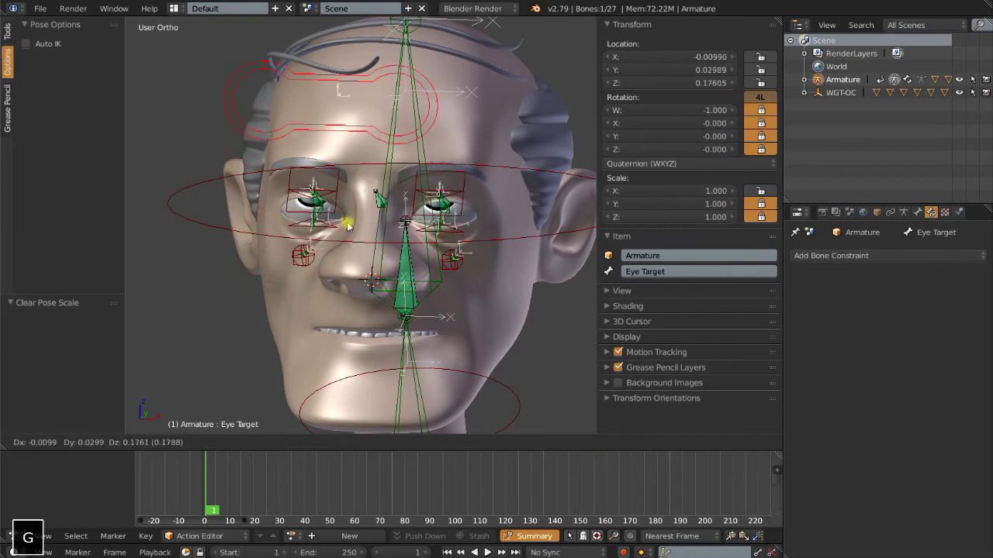
{"action": "left_click", "coordinate": [442, 184]}
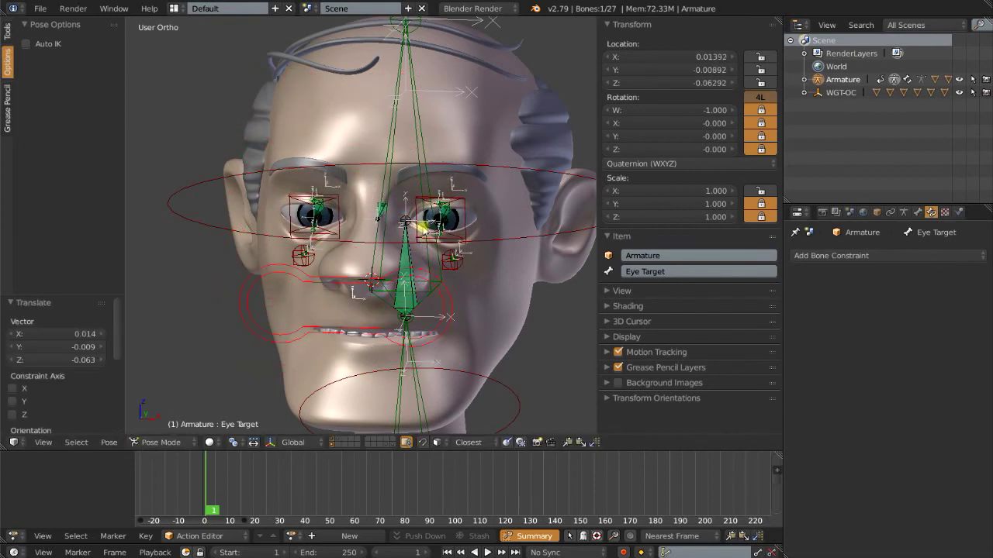
{"action": "scroll", "coordinate": [357, 300], "scroll_direction": "down", "scroll_amount": 3}
{"action": "key", "text": "g"}
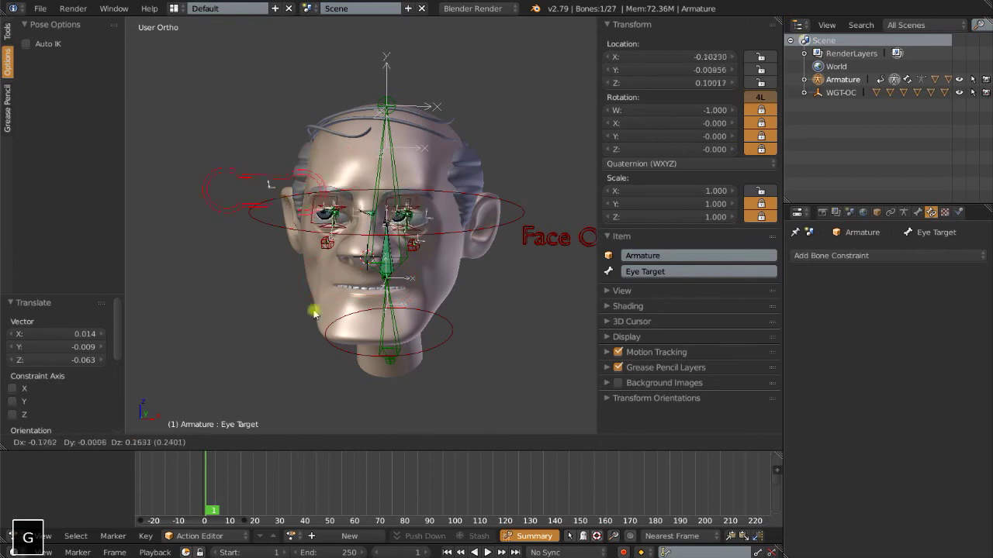
{"action": "right_click", "coordinate": [357, 267]}
{"action": "scroll", "coordinate": [359, 268], "scroll_direction": "up", "scroll_amount": 2}
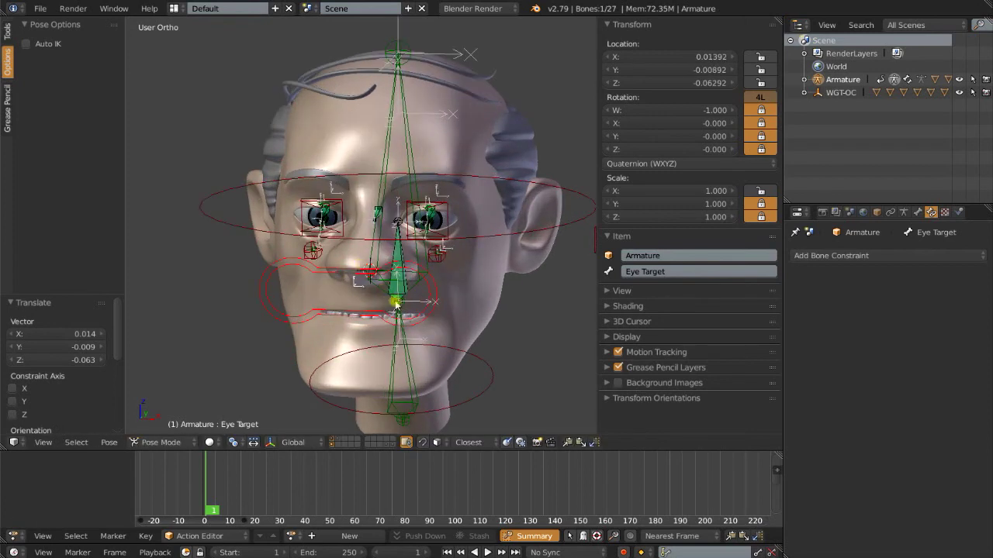
{"action": "scroll", "coordinate": [396, 293], "scroll_direction": "down", "scroll_amount": 3}
- Set Fleshy Eyes to 0 and inspect Eye Lid.B.L's Eye Lids constraint
{"action": "right_click", "coordinate": [534, 245]}
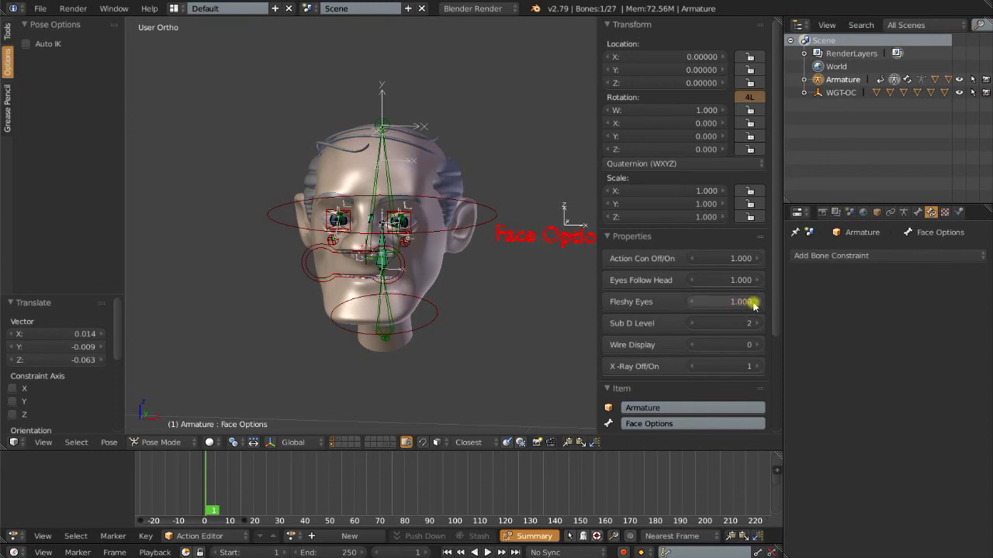
{"action": "left_click_drag", "start_coordinate": [754, 306], "coordinate": [754, 305]}
{"action": "scroll", "coordinate": [447, 311], "scroll_direction": "up", "scroll_amount": 4}
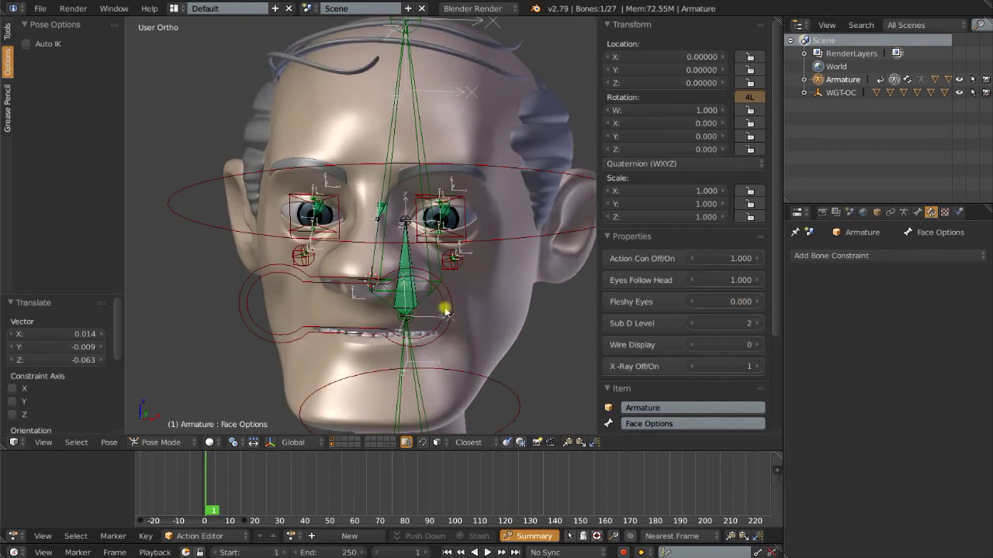
{"action": "right_click", "coordinate": [459, 233]}
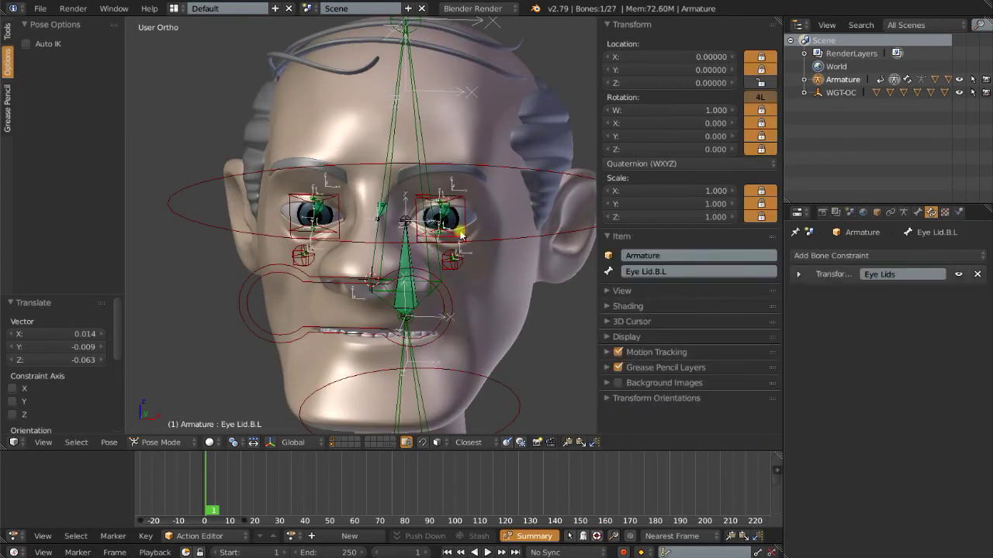
{"action": "left_click", "coordinate": [799, 275]}
{"action": "scroll", "coordinate": [889, 331], "scroll_direction": "down", "scroll_amount": 2}
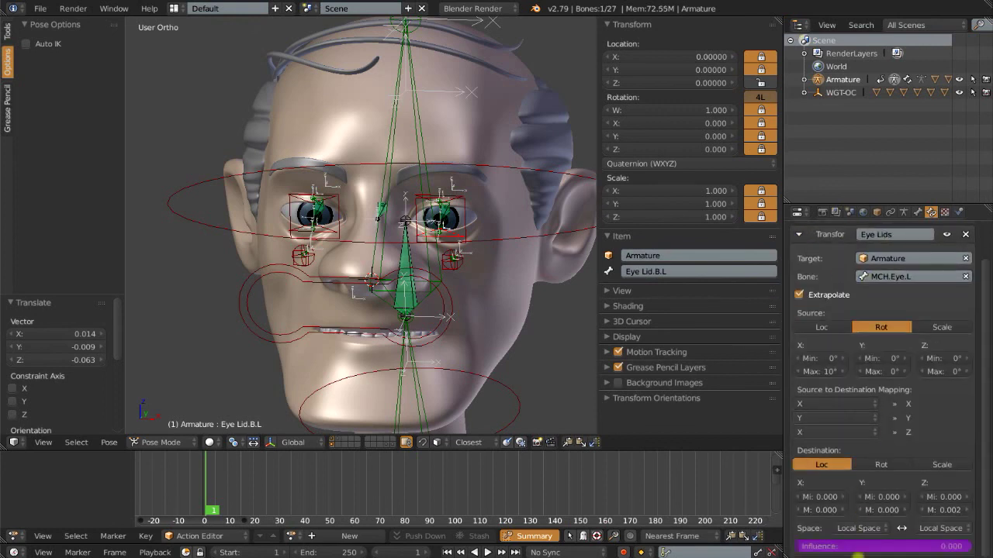
{"action": "scroll", "coordinate": [448, 310], "scroll_direction": "down", "scroll_amount": 4}
- Test the eyelids by moving the Eye Target and cancelling, then reselect Face Options
{"action": "right_click", "coordinate": [331, 282]}
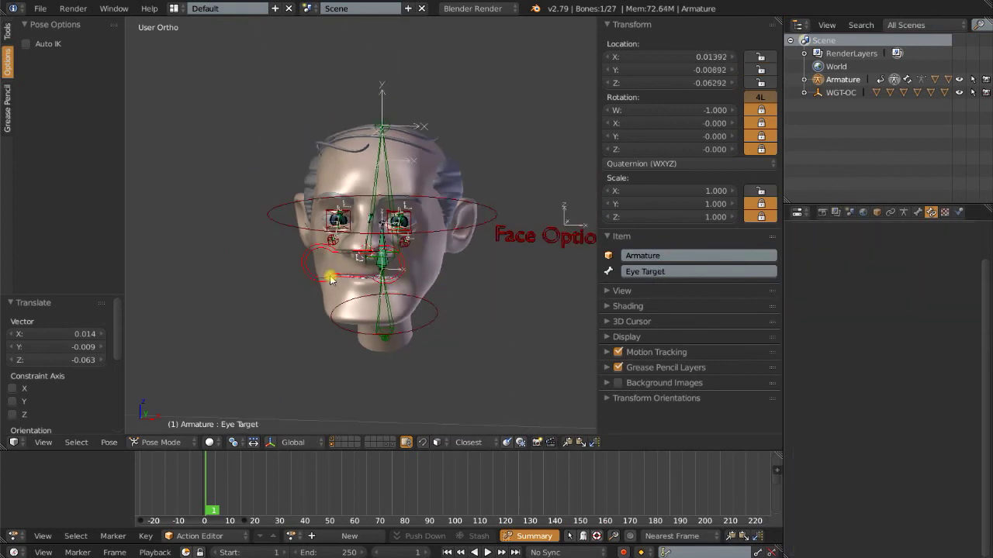
{"action": "key", "text": "g"}
{"action": "scroll", "coordinate": [395, 309], "scroll_direction": "up", "scroll_amount": 4}
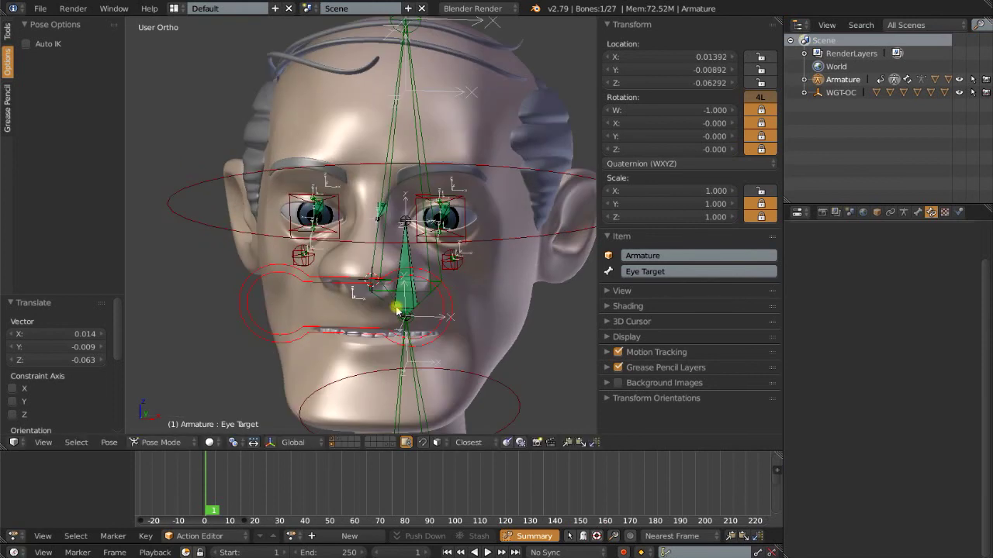
{"action": "right_click", "coordinate": [402, 357]}
{"action": "scroll", "coordinate": [400, 357], "scroll_direction": "down", "scroll_amount": 6}
{"action": "scroll", "coordinate": [404, 341], "scroll_direction": "up", "scroll_amount": 5}
{"action": "key", "text": "g"}
{"action": "right_click", "coordinate": [409, 320]}
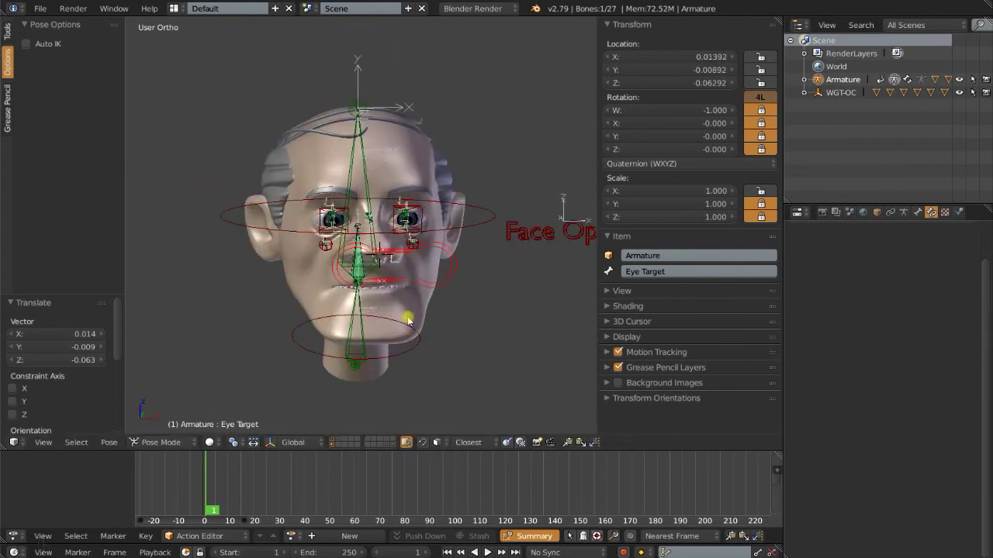
{"action": "right_click", "coordinate": [499, 226]}
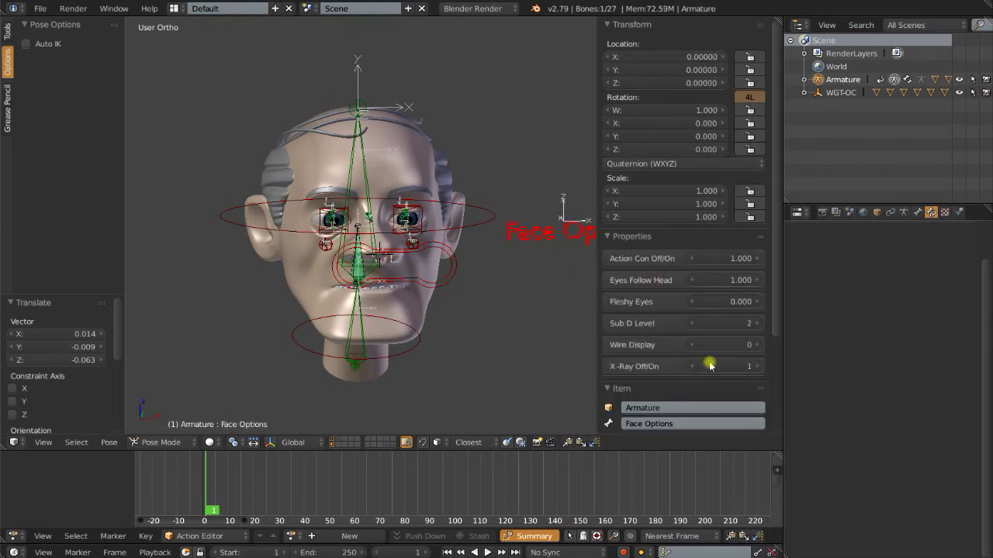
- Set Fleshy Eyes back to 1 and select Gramps_Head to inspect it
{"action": "left_click", "coordinate": [740, 302]}
{"action": "type", "text": "1"}
{"action": "key", "text": "Return"}
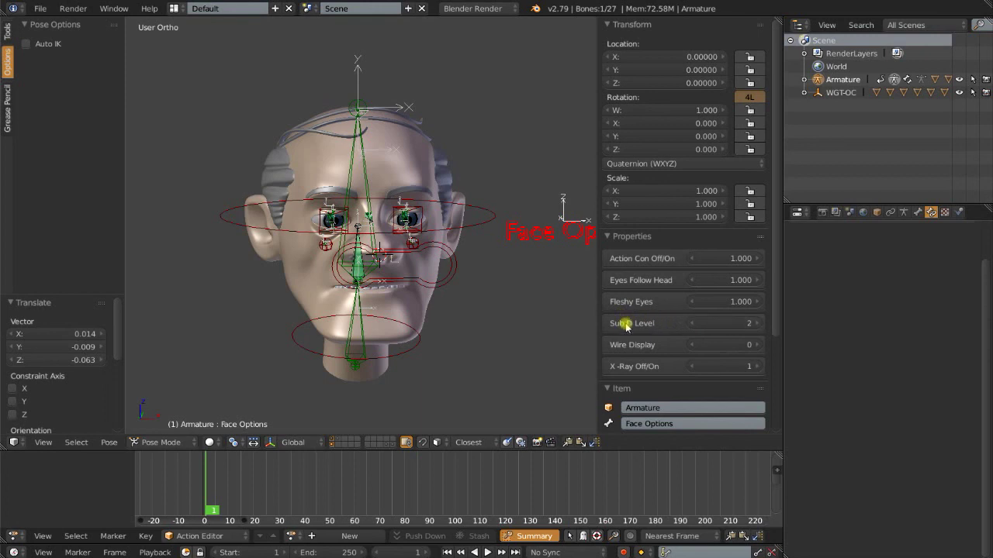
{"action": "scroll", "coordinate": [443, 306], "scroll_direction": "down", "scroll_amount": 3}
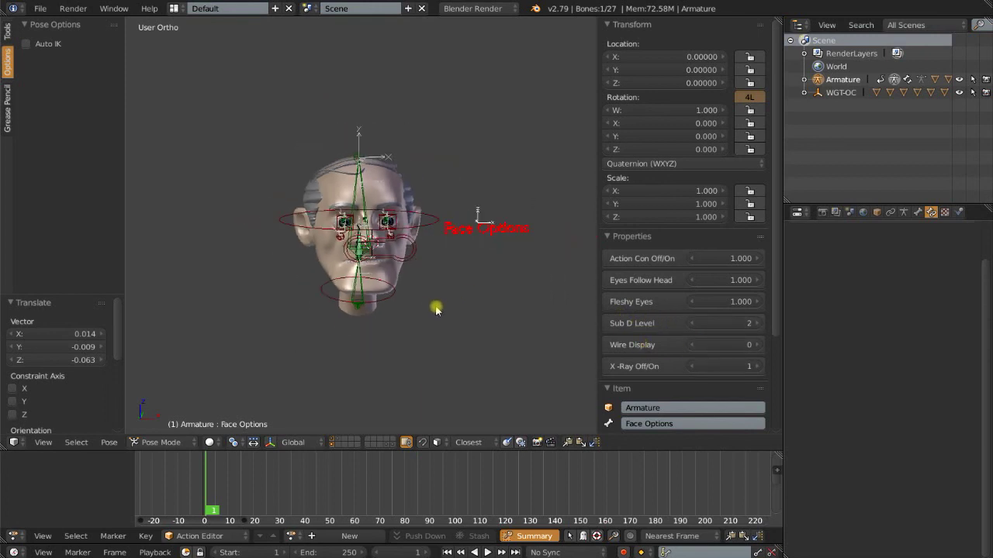
{"action": "middle_click_drag", "start_coordinate": [443, 305], "coordinate": [453, 222]}
{"action": "scroll", "coordinate": [447, 288], "scroll_direction": "up", "scroll_amount": 5}
{"action": "right_click", "coordinate": [455, 223]}
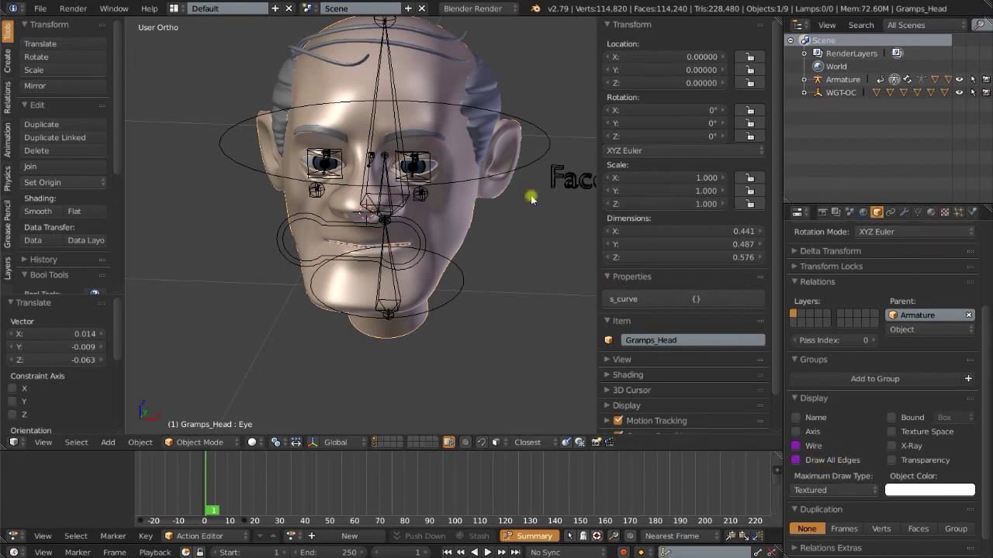
- Type 1 into Wire Display and check Gramps_Head's wire setting
{"action": "right_click", "coordinate": [575, 198]}
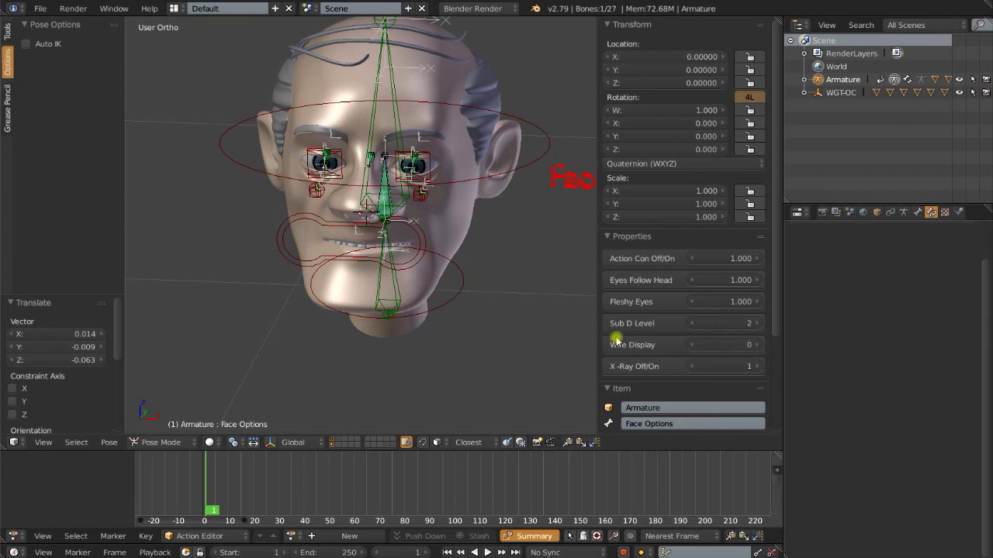
{"action": "left_click", "coordinate": [715, 344]}
{"action": "type", "text": "1"}
{"action": "key", "text": "Return"}
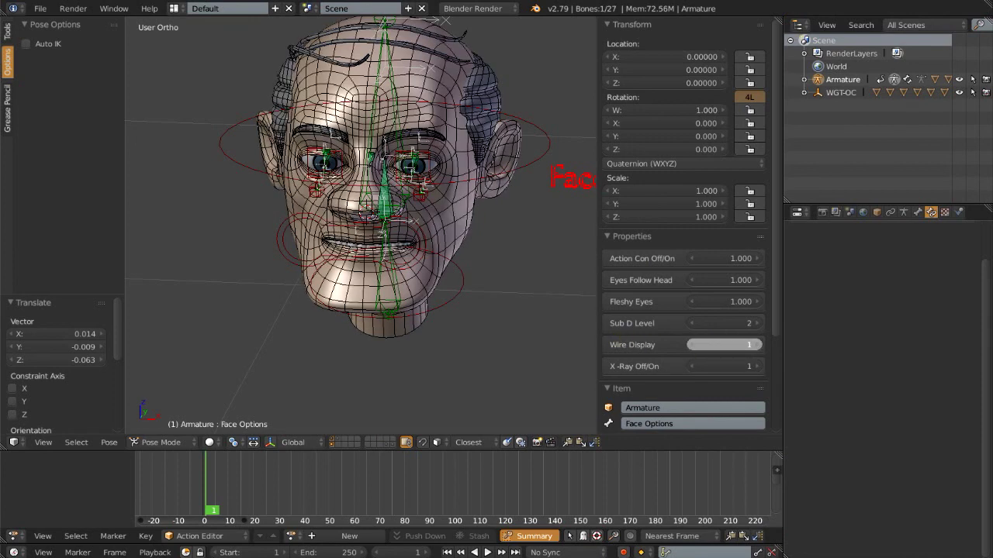
{"action": "right_click", "coordinate": [466, 197]}
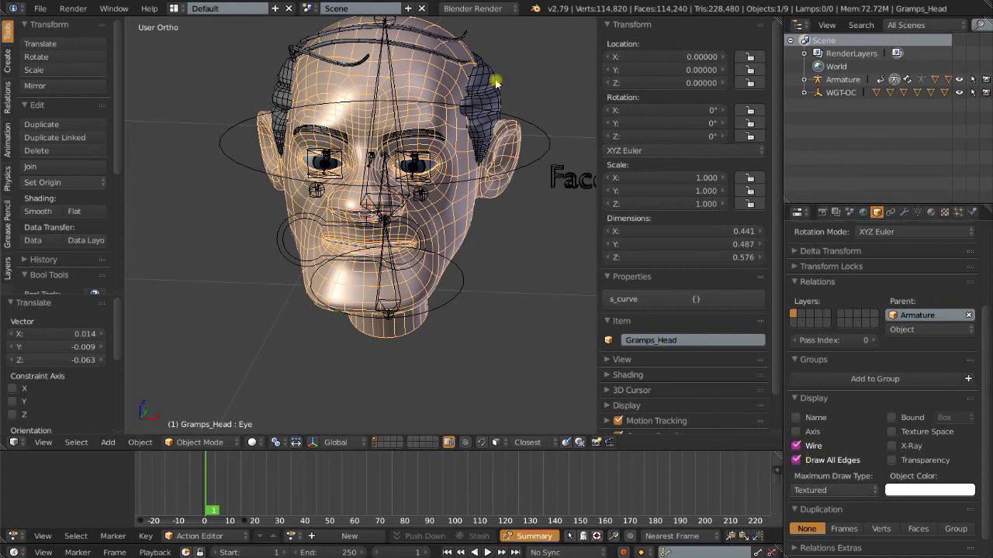
{"action": "right_click", "coordinate": [560, 177]}
{"action": "right_click", "coordinate": [475, 86]}
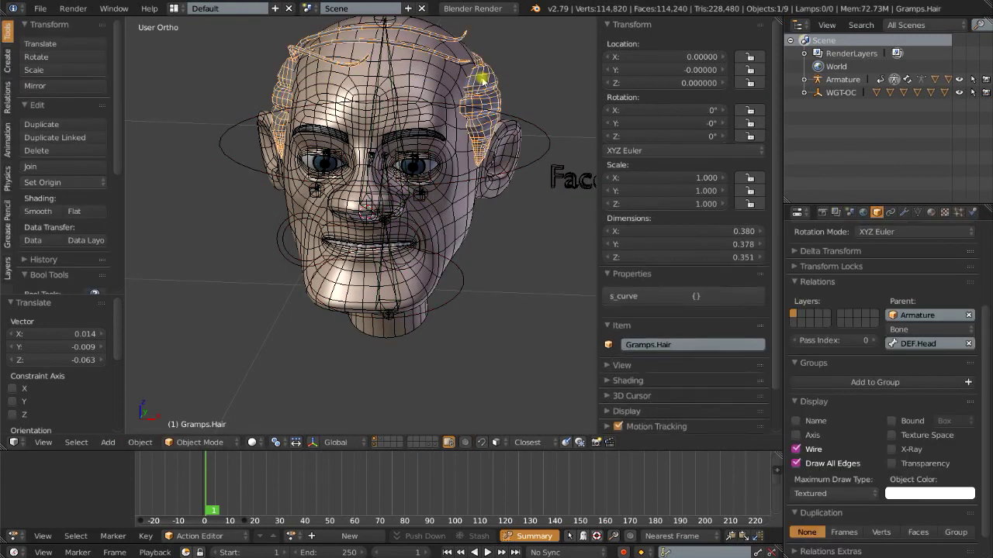
{"action": "right_click", "coordinate": [447, 231]}
{"action": "scroll", "coordinate": [450, 231], "scroll_direction": "up", "scroll_amount": 3}
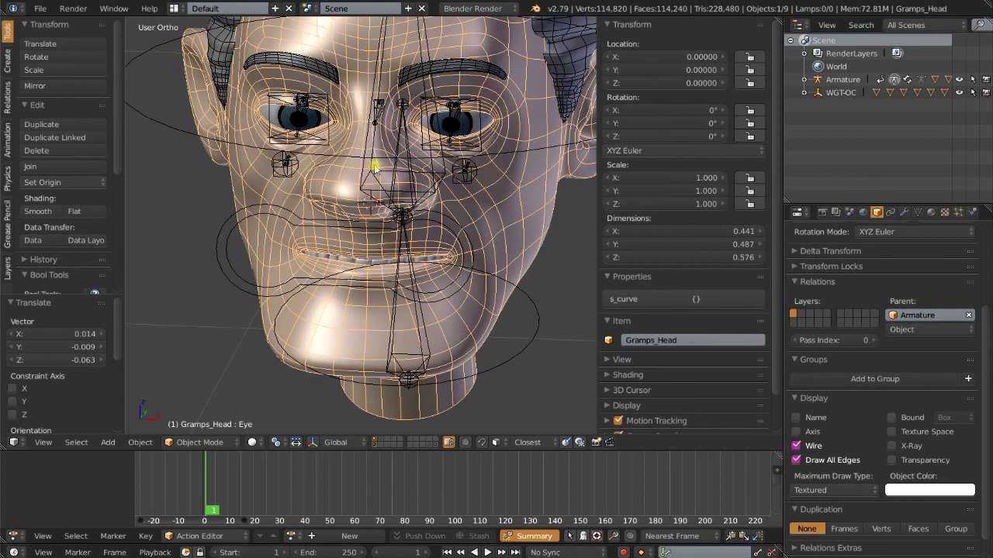
{"action": "scroll", "coordinate": [339, 191], "scroll_direction": "down", "scroll_amount": 3}
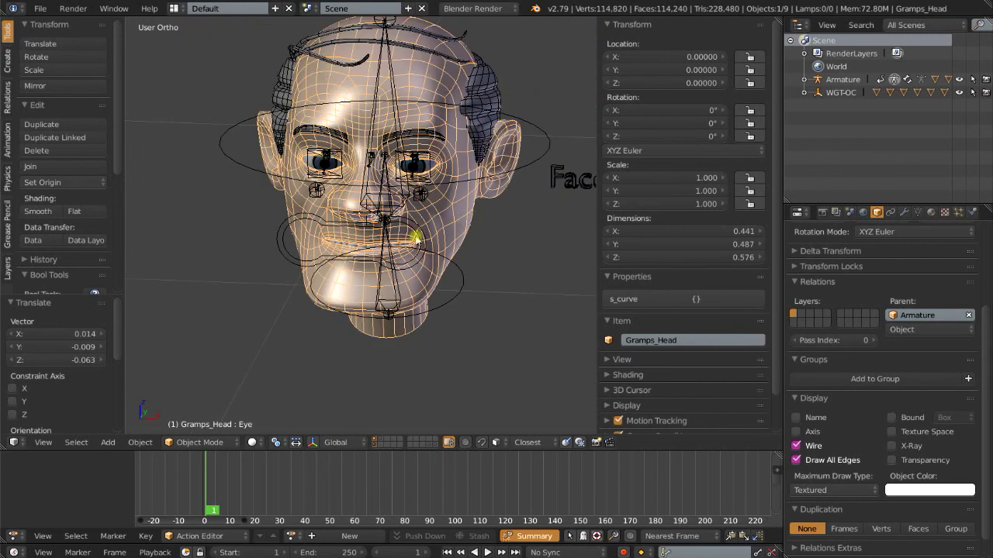
- Raise Wire Display from 0 to 1 and set X-Ray Off/On to 0
{"action": "right_click", "coordinate": [572, 176]}
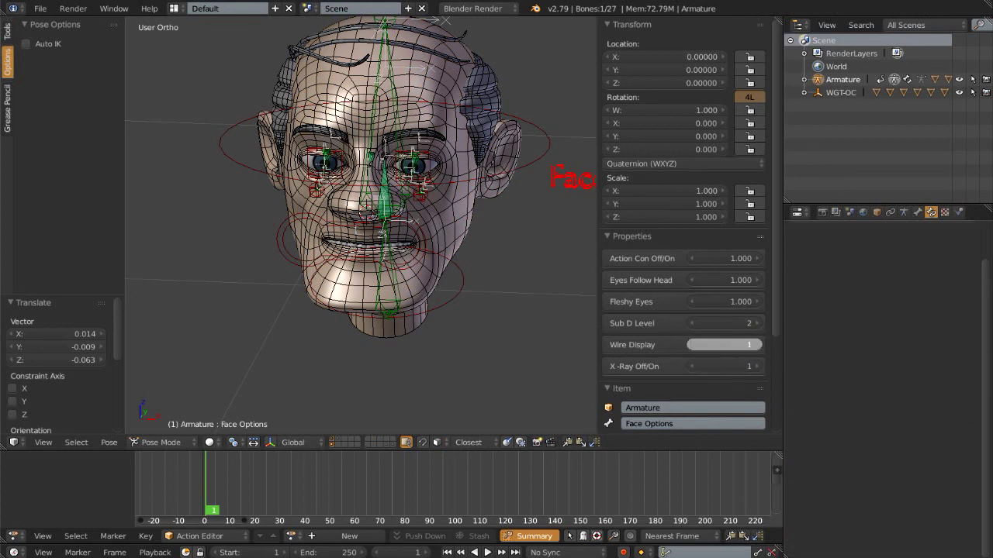
{"action": "mouse_move", "coordinate": [659, 345]}
{"action": "left_mouse_down"}
{"action": "mouse_move", "coordinate": [679, 344]}
{"action": "mouse_move", "coordinate": [659, 349]}
{"action": "left_mouse_up"}
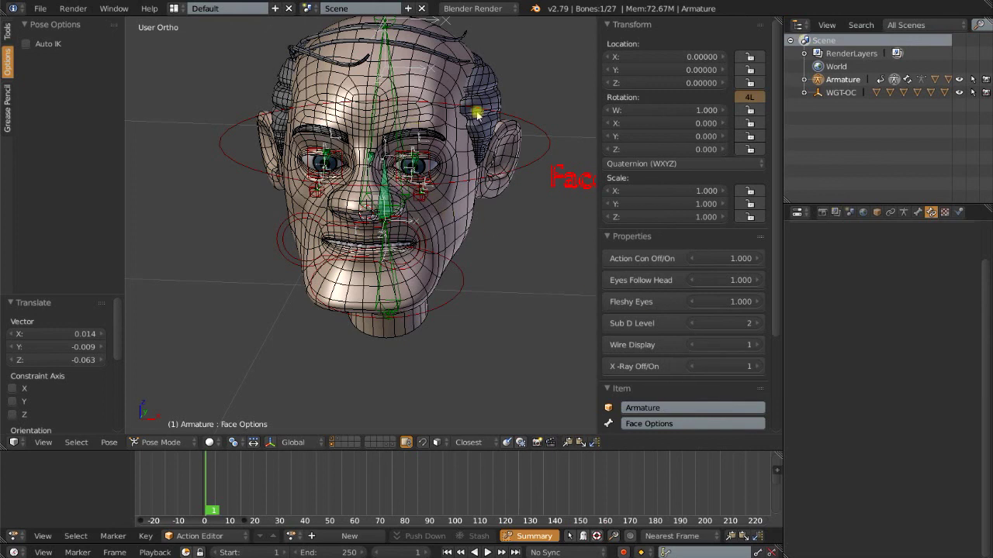
{"action": "left_click_drag", "start_coordinate": [719, 366], "coordinate": [718, 346]}
- Zoom the viewport out to see the head without its wireframe
{"action": "scroll", "coordinate": [422, 289], "scroll_direction": "down", "scroll_amount": 4}
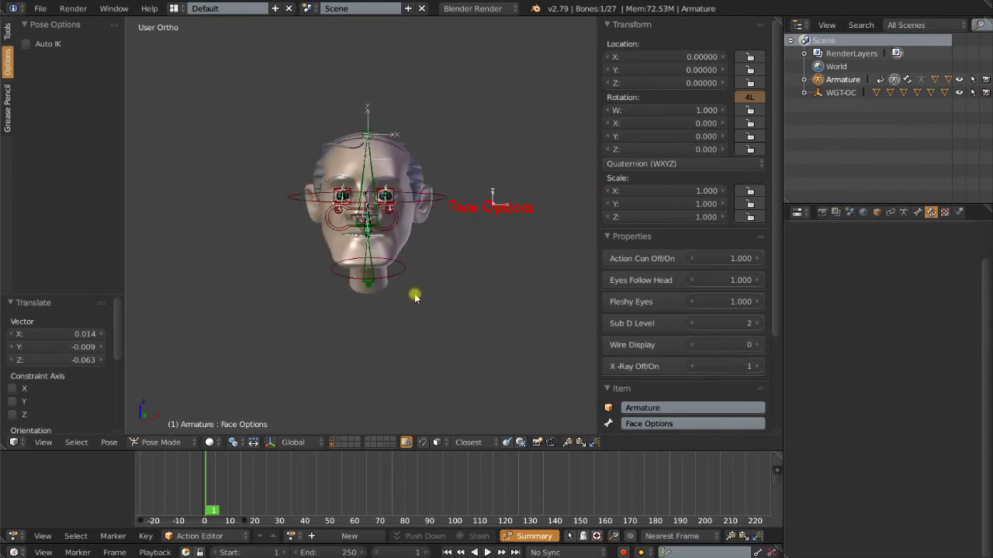